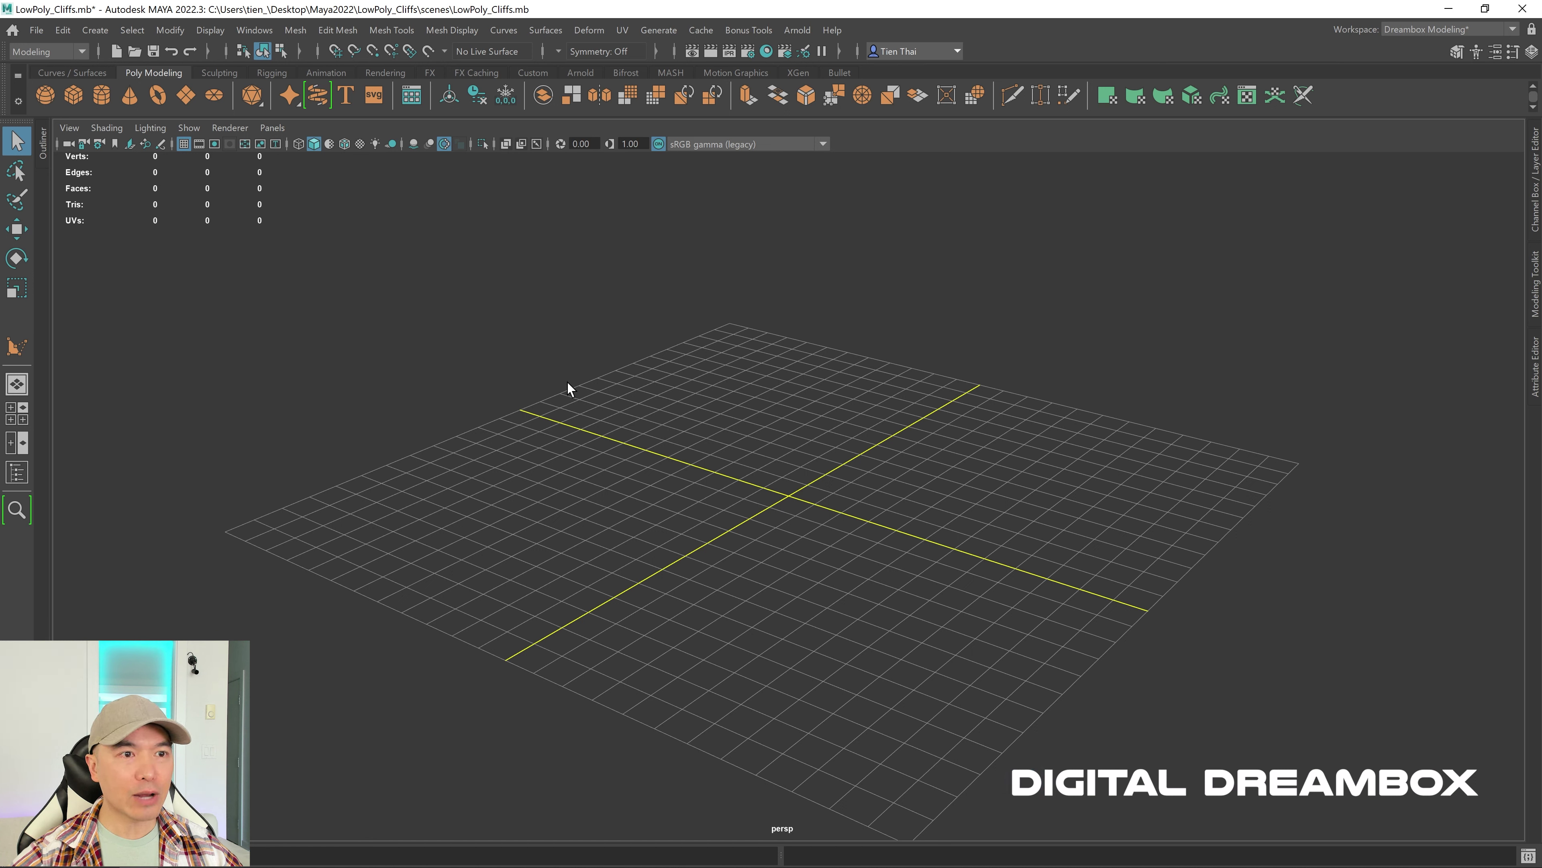
# - Activate the Create Polygon tool from the Mesh Tools menu
pyautogui.click(383, 38)
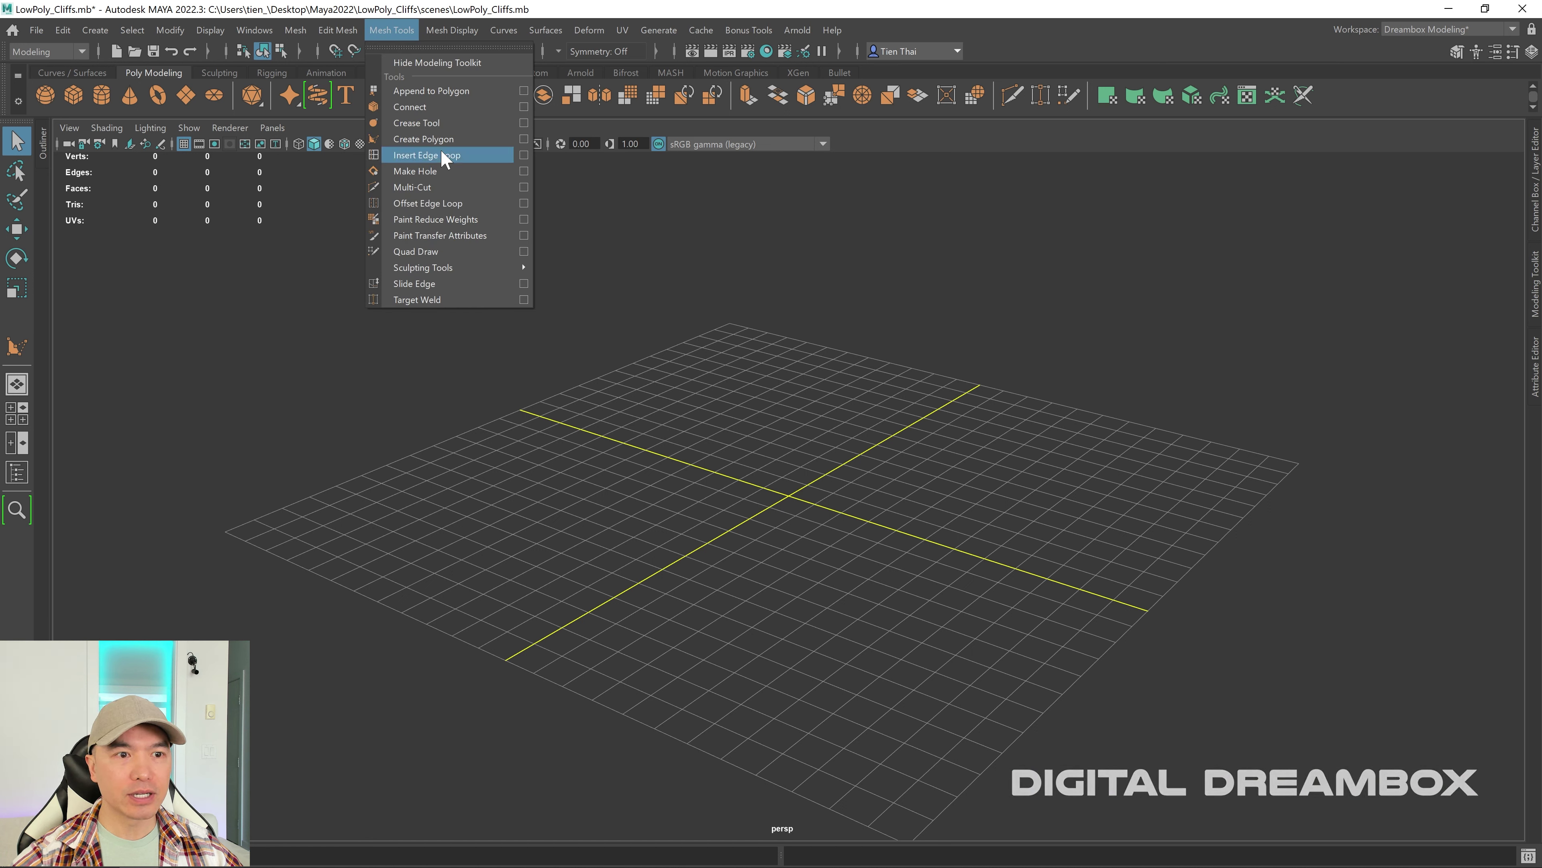
pyautogui.click(447, 138)
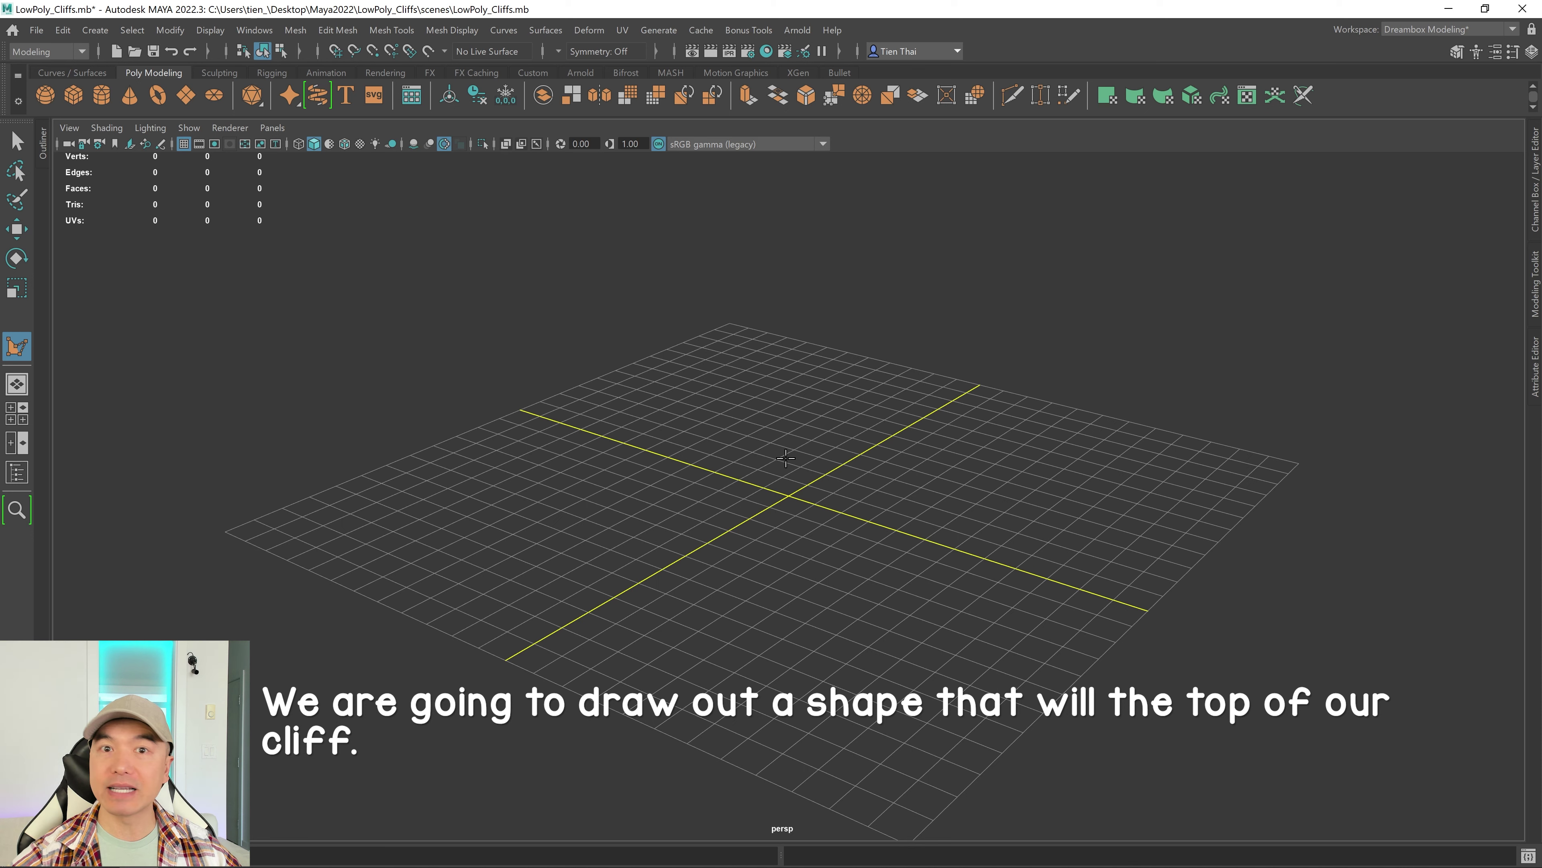
# - In the maximized top view, place seven corners around the origin and finish the polygon
pyautogui.press('space')
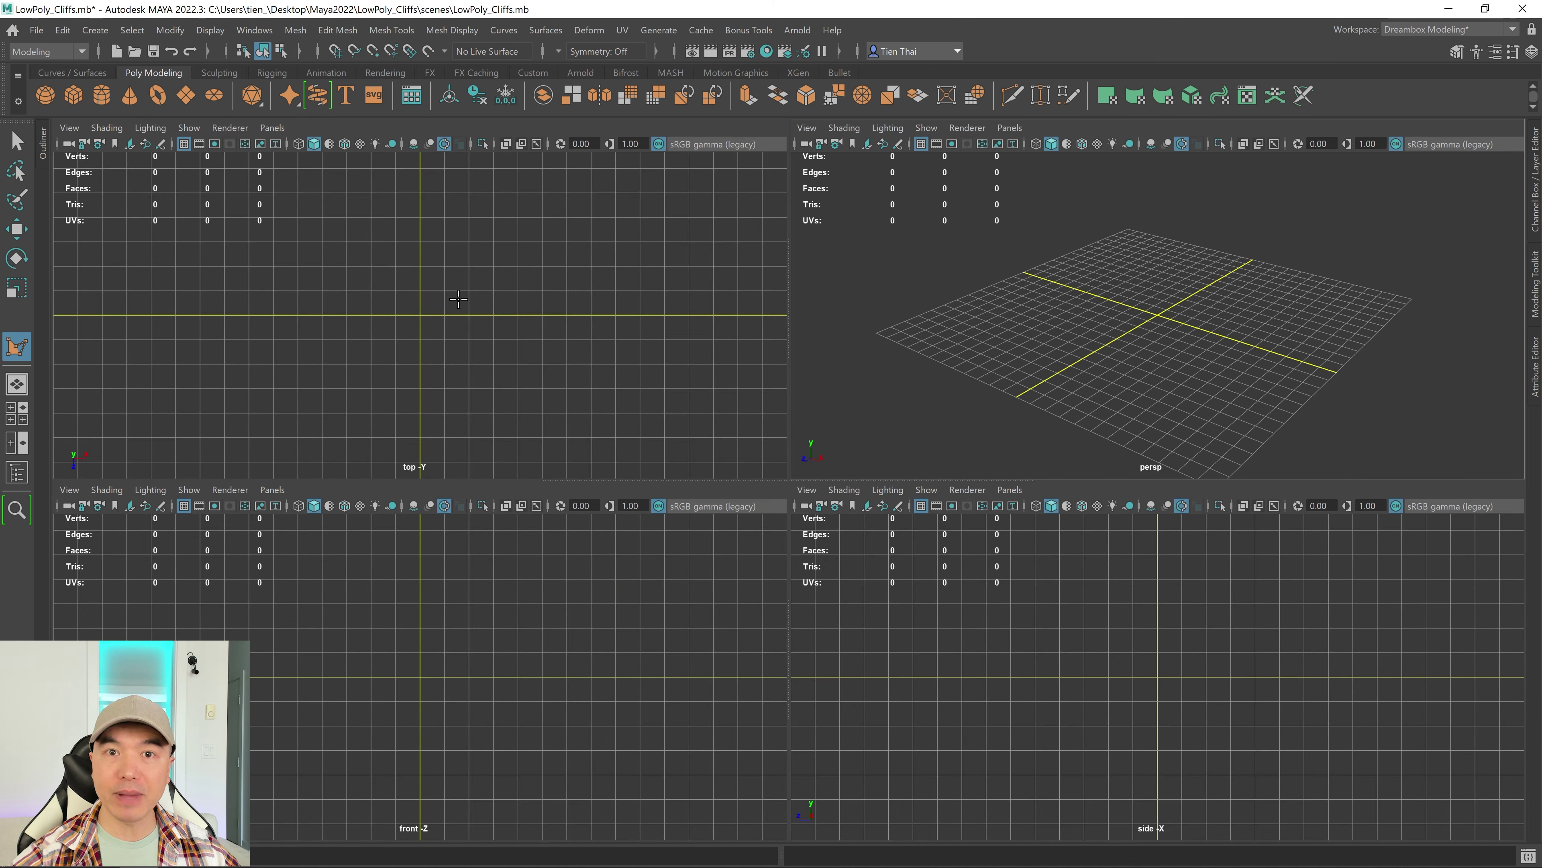
pyautogui.press('space')
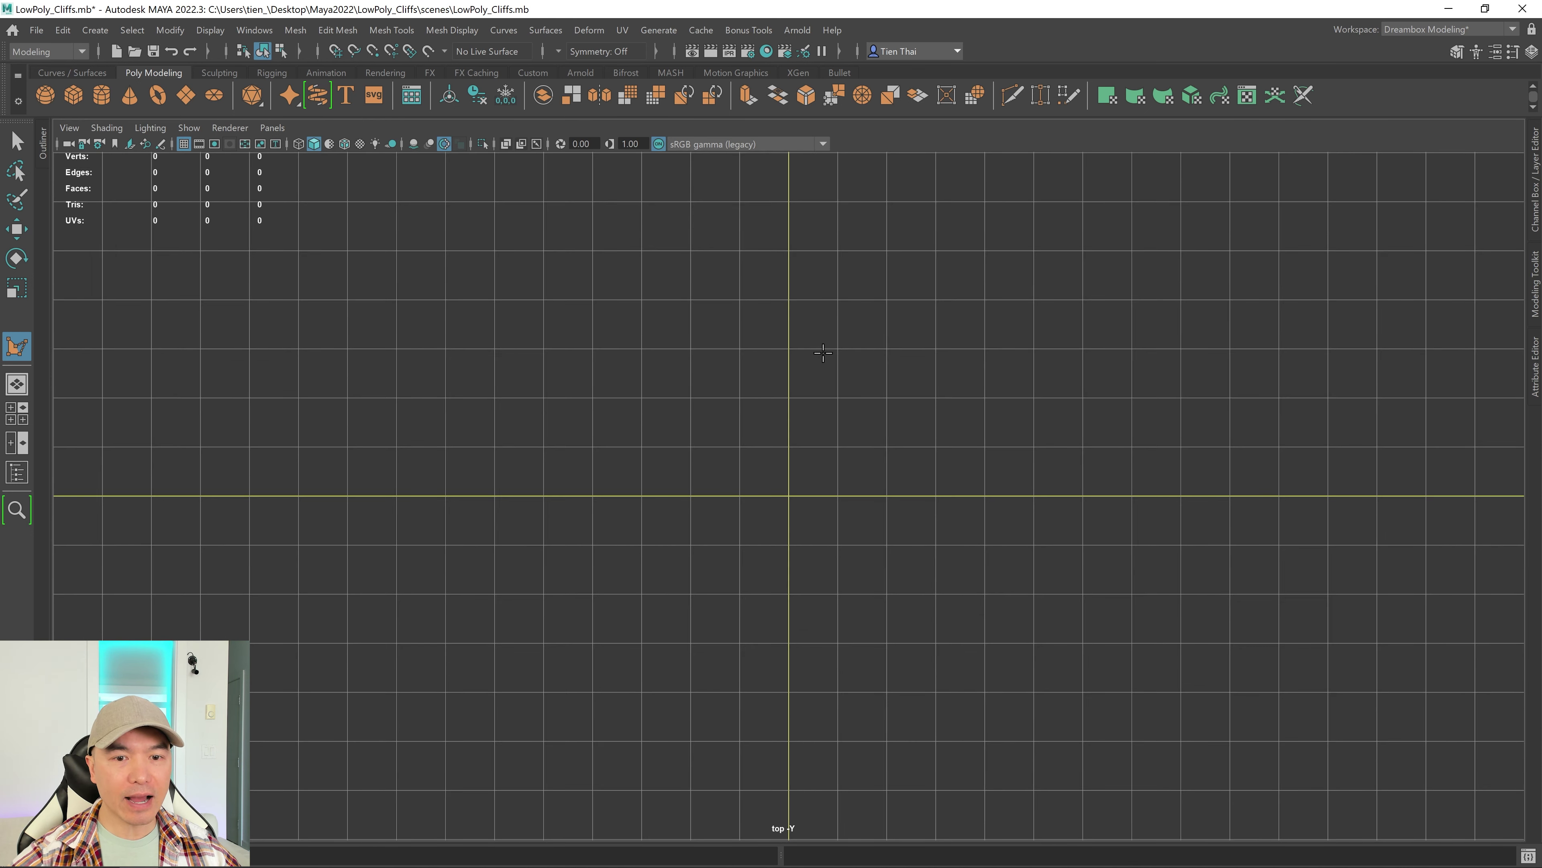
pyautogui.click(668, 286)
pyautogui.click(856, 262)
pyautogui.click(1039, 409)
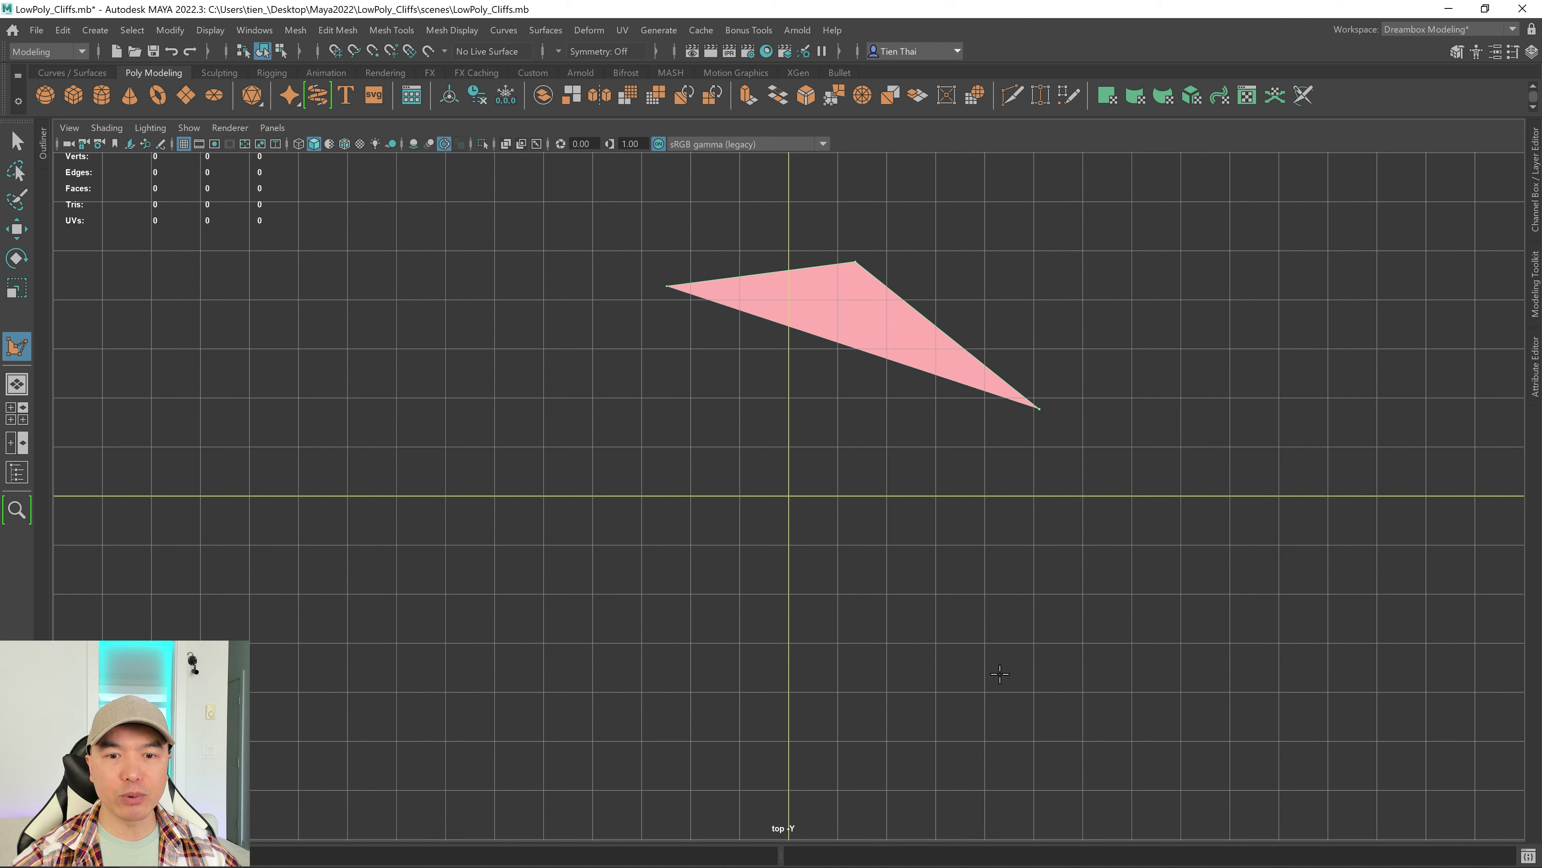
pyautogui.click(997, 678)
pyautogui.click(691, 721)
pyautogui.click(492, 554)
pyautogui.click(520, 377)
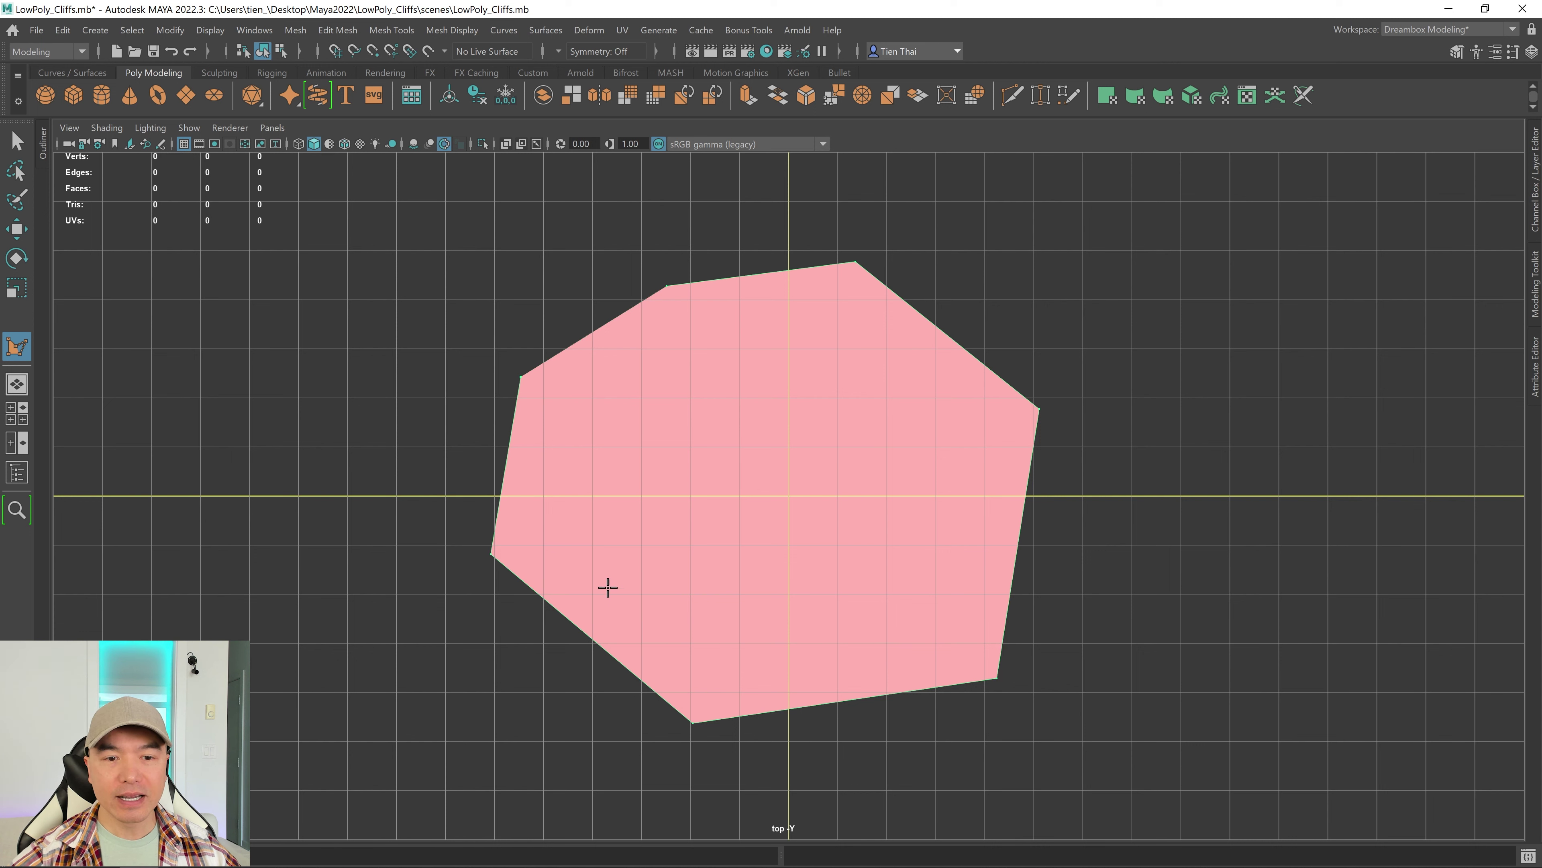
pyautogui.press('Return')
pyautogui.press('q')
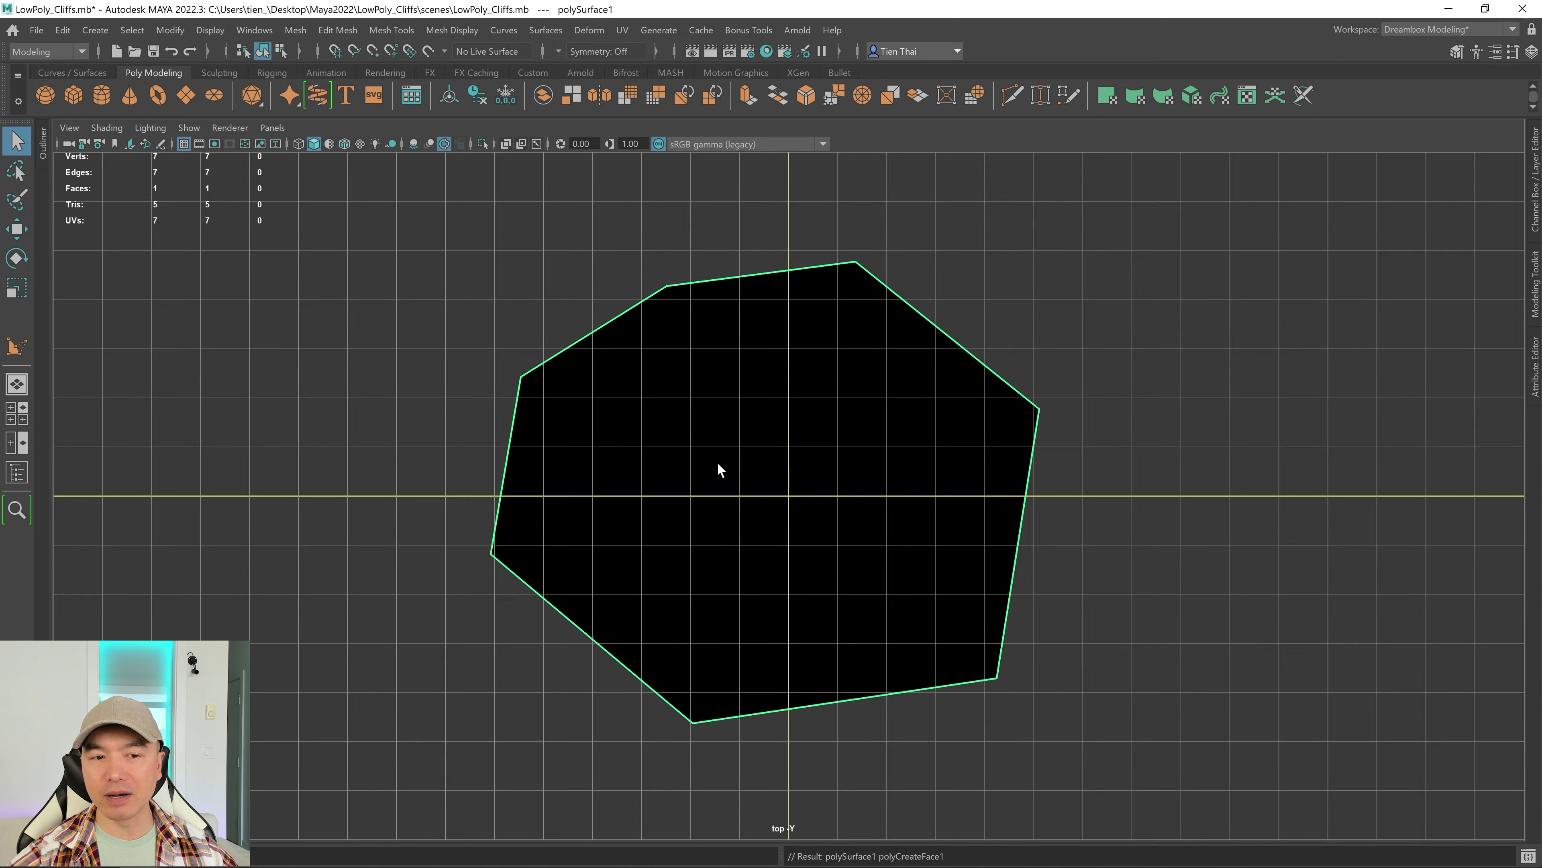
# - Back in perspective, reverse polySurface1's normals via Mesh Display > Reverse and reselect it
pyautogui.press('space')
pyautogui.press('space')
pyautogui.moveTo(998, 462)
pyautogui.keyDown('alt'); pyautogui.mouseDown()
pyautogui.moveTo(974, 441)
pyautogui.moveTo(998, 453)
pyautogui.moveTo(993, 467)
pyautogui.mouseUp(); pyautogui.keyUp('alt')
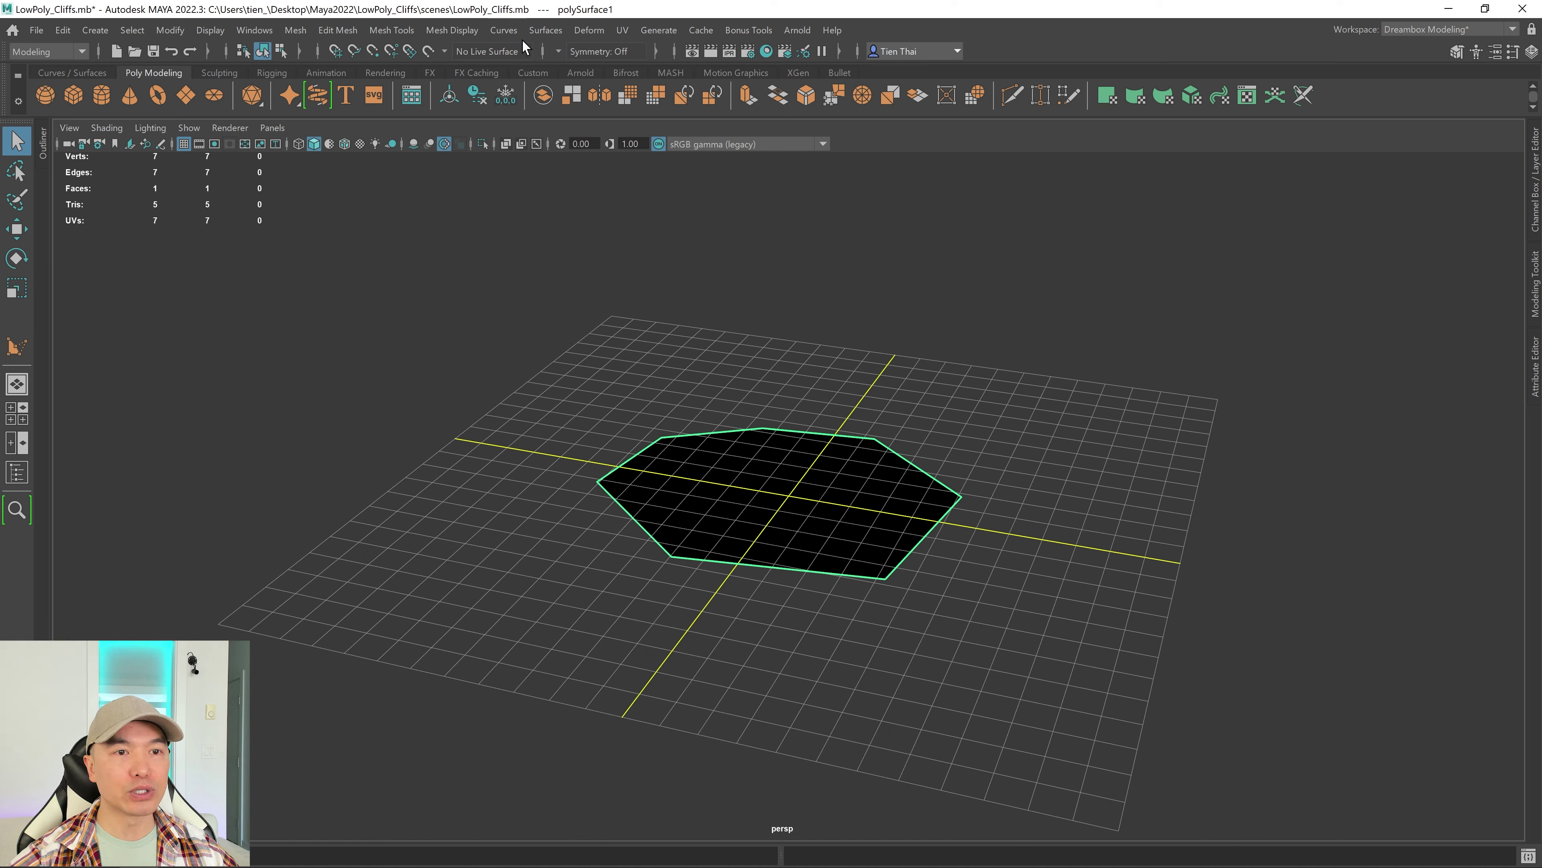
pyautogui.click(452, 29)
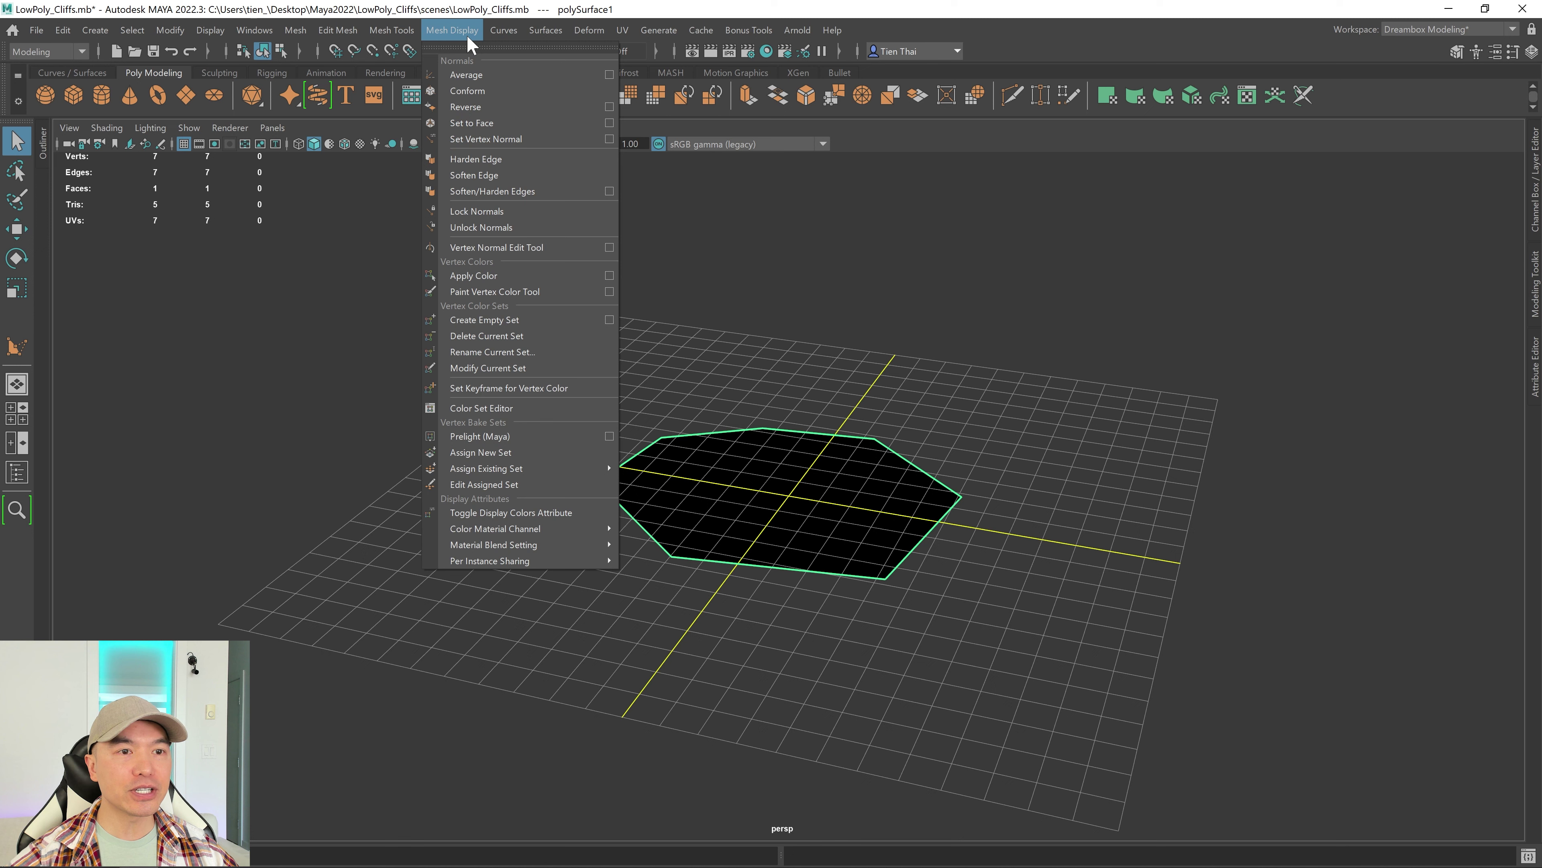
pyautogui.click(494, 108)
pyautogui.click(904, 553)
pyautogui.keyDown('alt'); pyautogui.moveTo(904, 552); pyautogui.dragTo(890, 449); pyautogui.keyUp('alt')
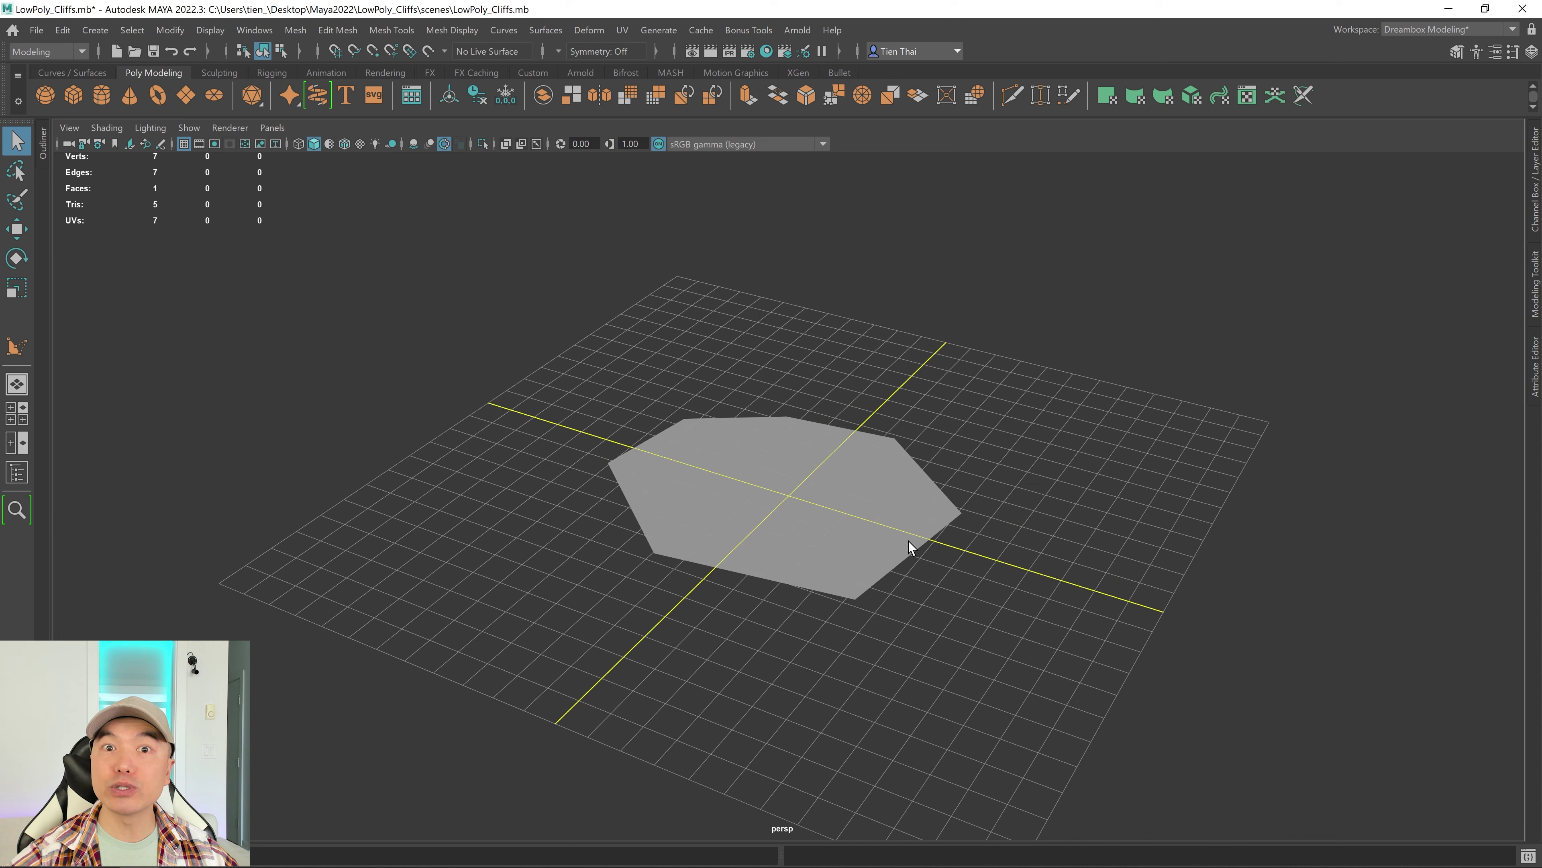
pyautogui.click(827, 504)
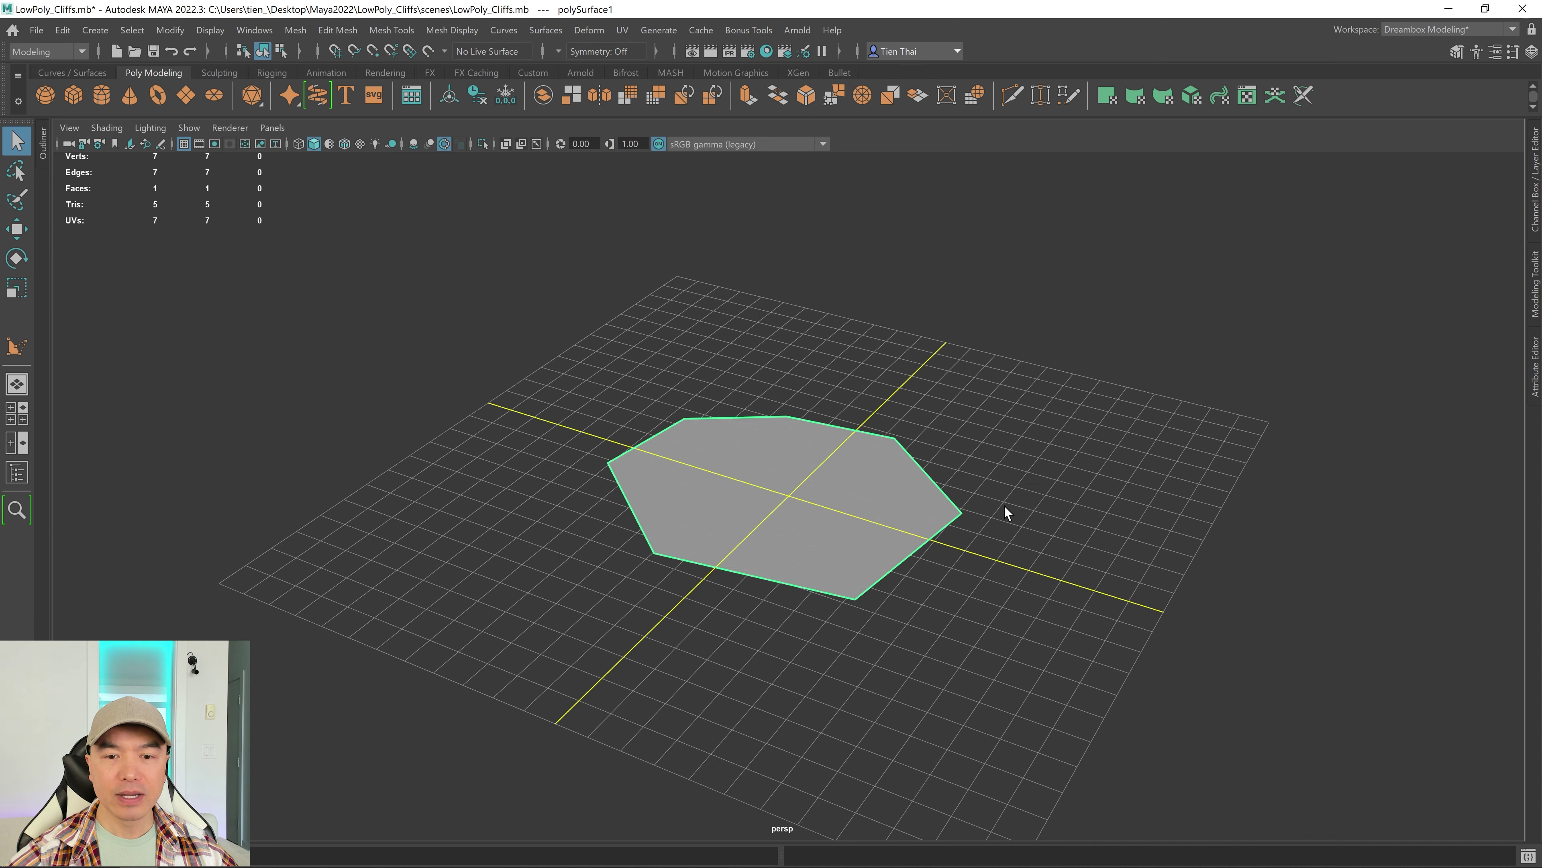
pyautogui.click(1535, 284)
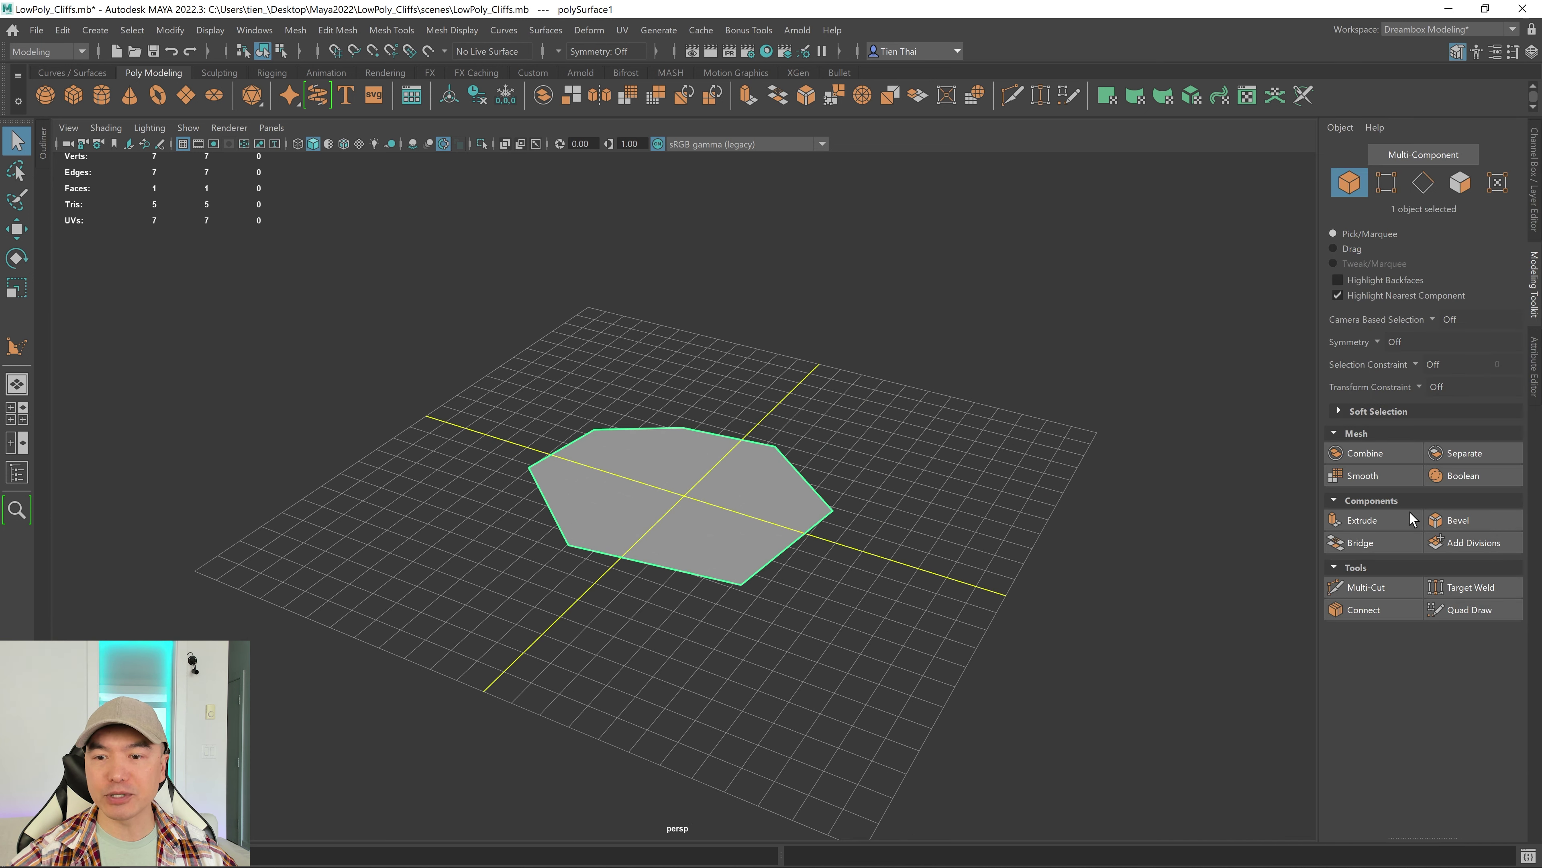
# - Extrude the face upward to Local Translate Z 9.931, then return to Object Mode
pyautogui.click(1379, 522)
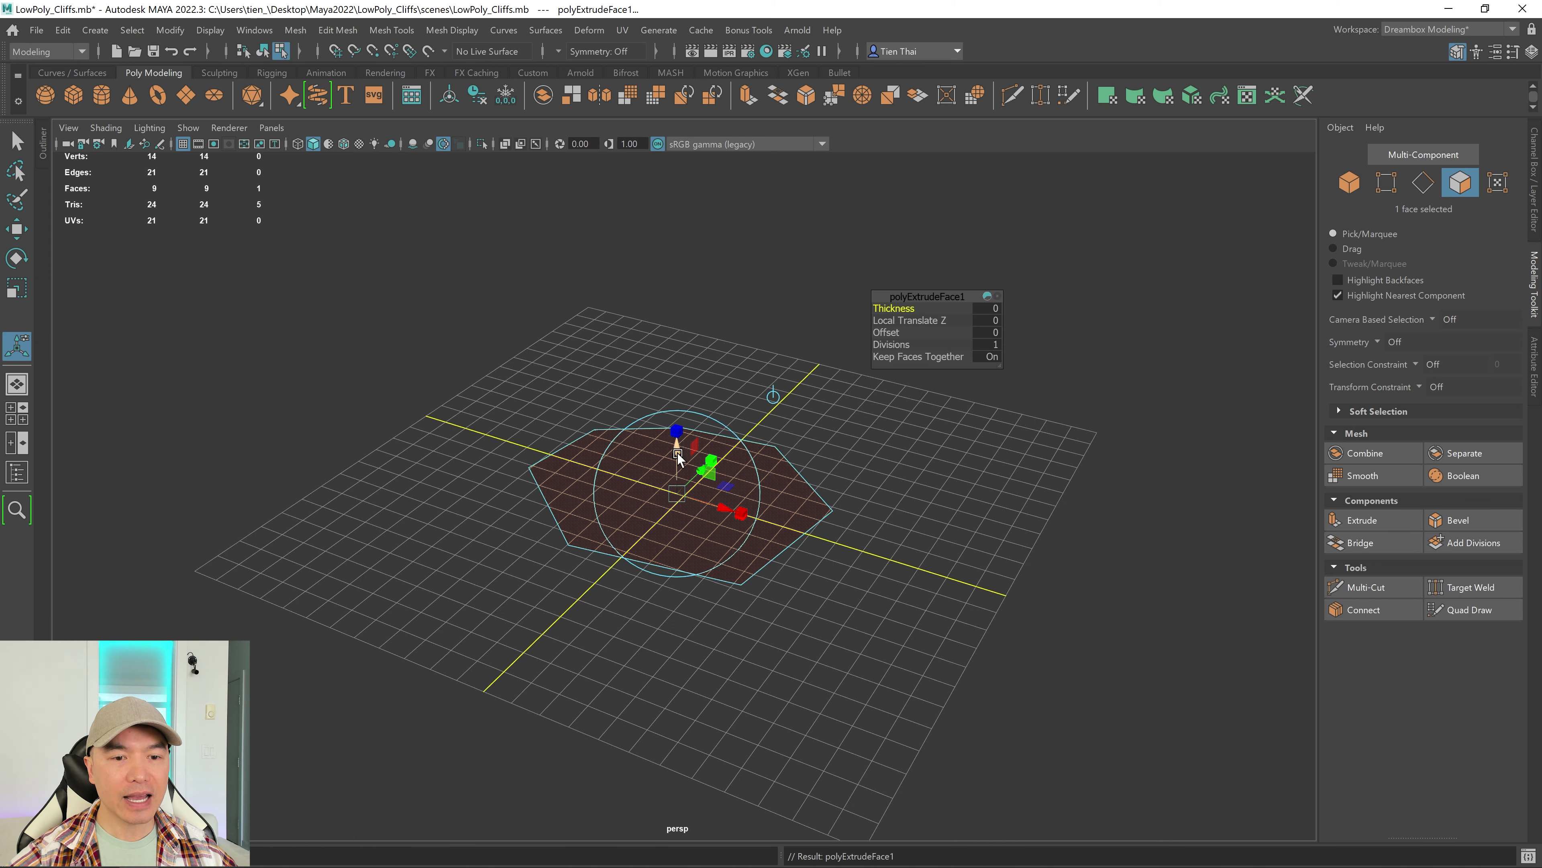
pyautogui.moveTo(674, 428); pyautogui.dragTo(678, 225)
pyautogui.keyDown('alt'); pyautogui.moveTo(681, 300); pyautogui.dragTo(708, 412); pyautogui.keyUp('alt')
pyautogui.moveTo(677, 243); pyautogui.dragTo(679, 220)
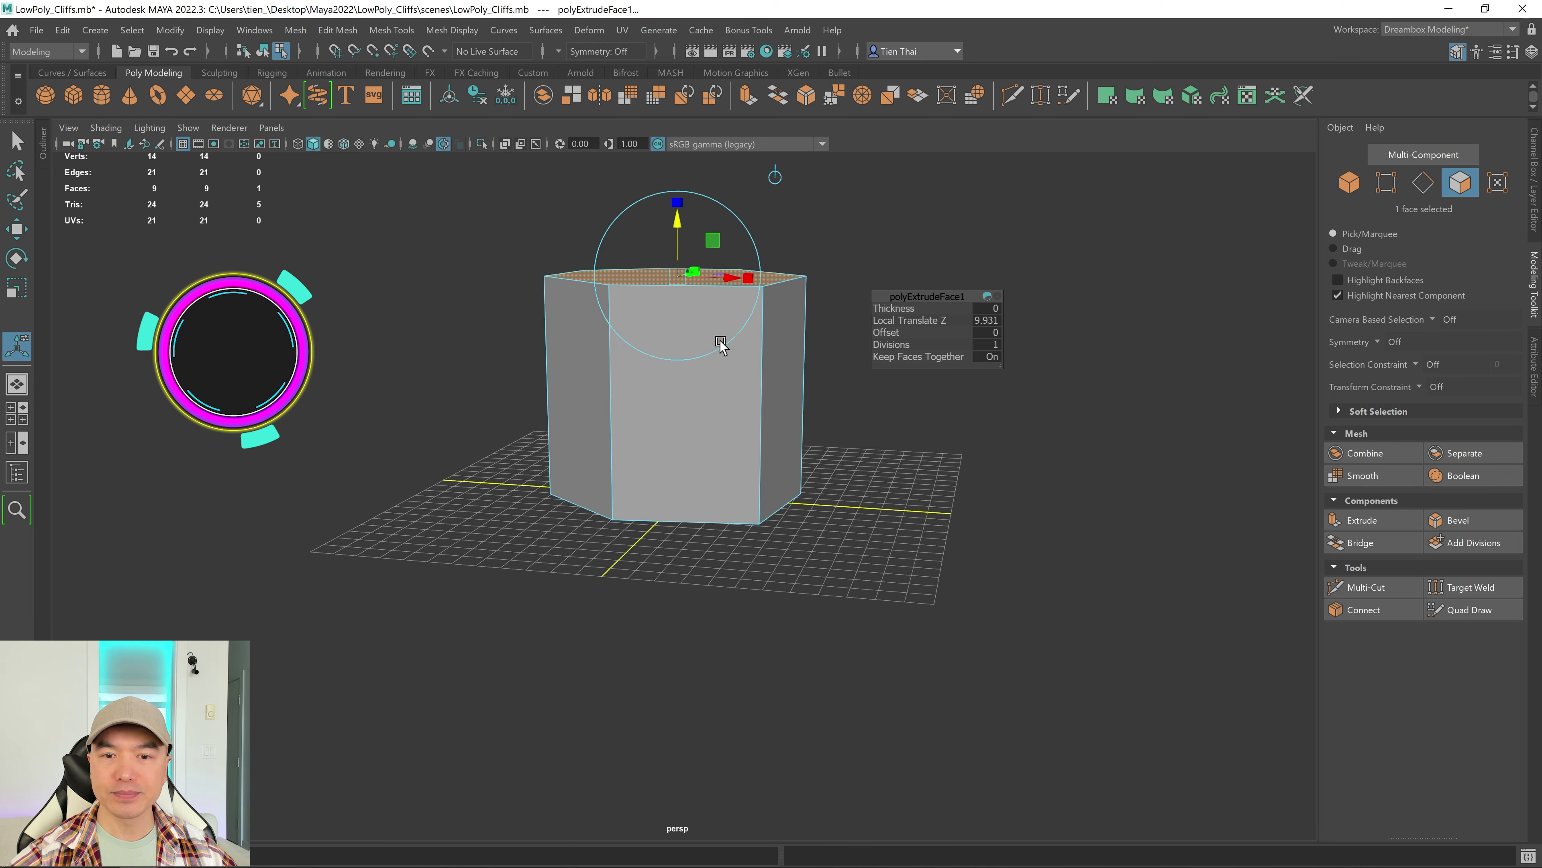
pyautogui.click(843, 445)
pyautogui.rightClick(817, 322)
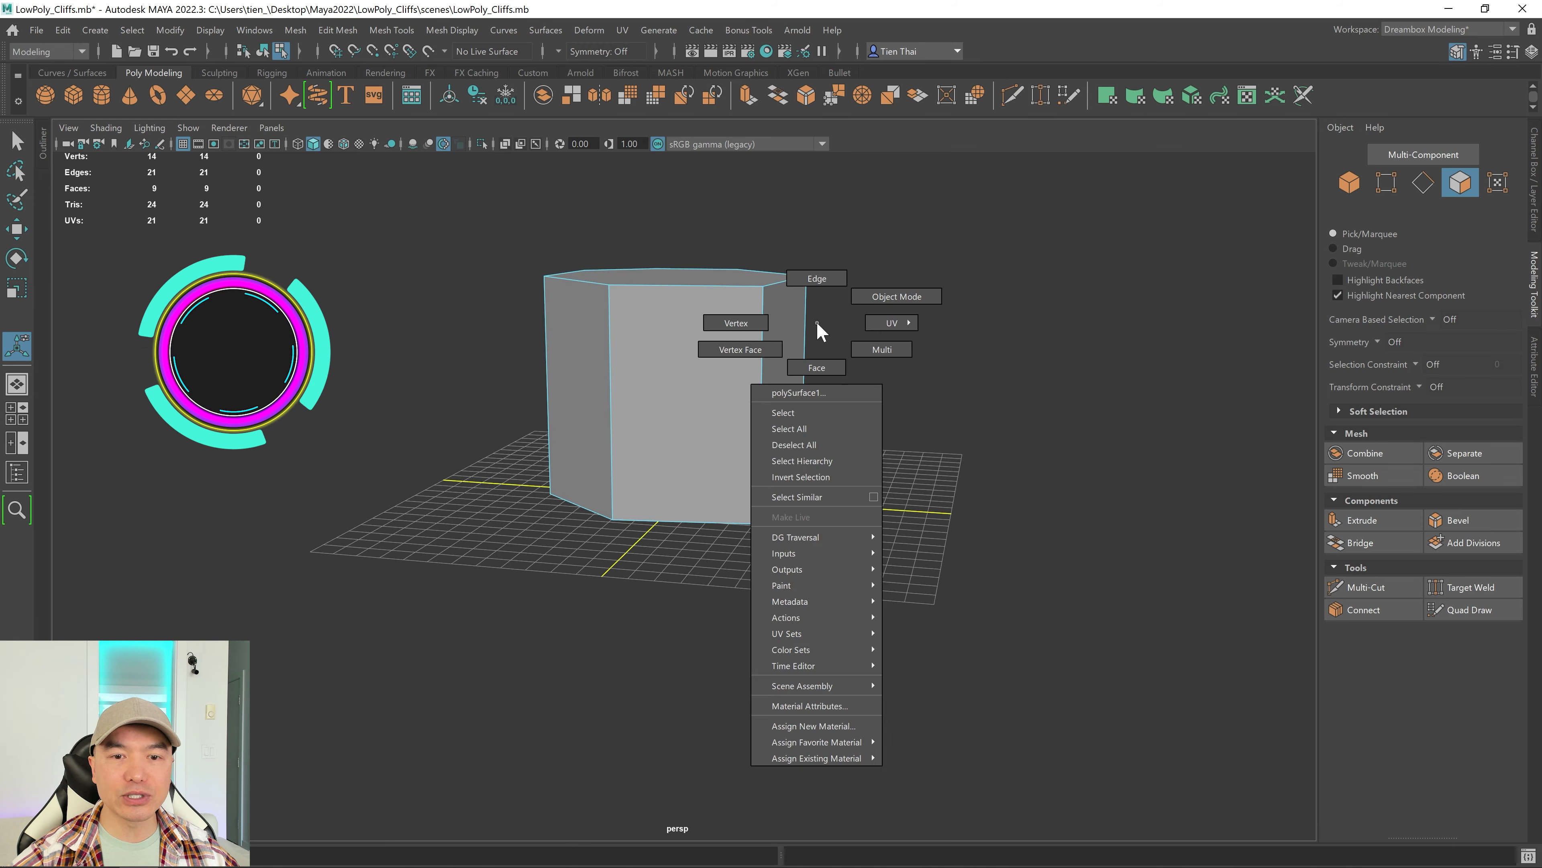
pyautogui.click(816, 367)
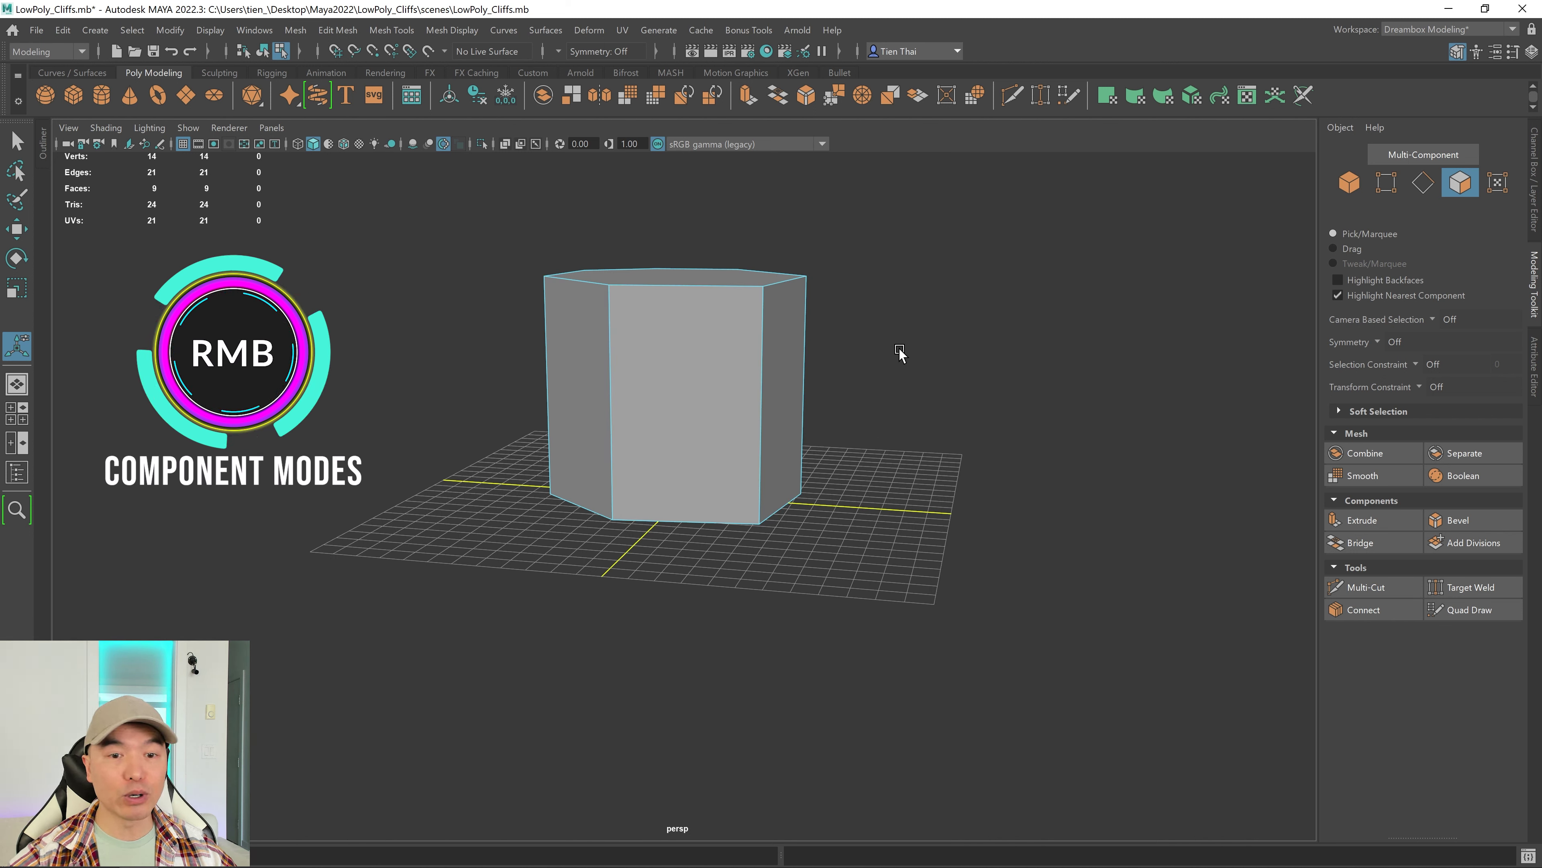
pyautogui.rightClick(869, 331)
pyautogui.click(939, 304)
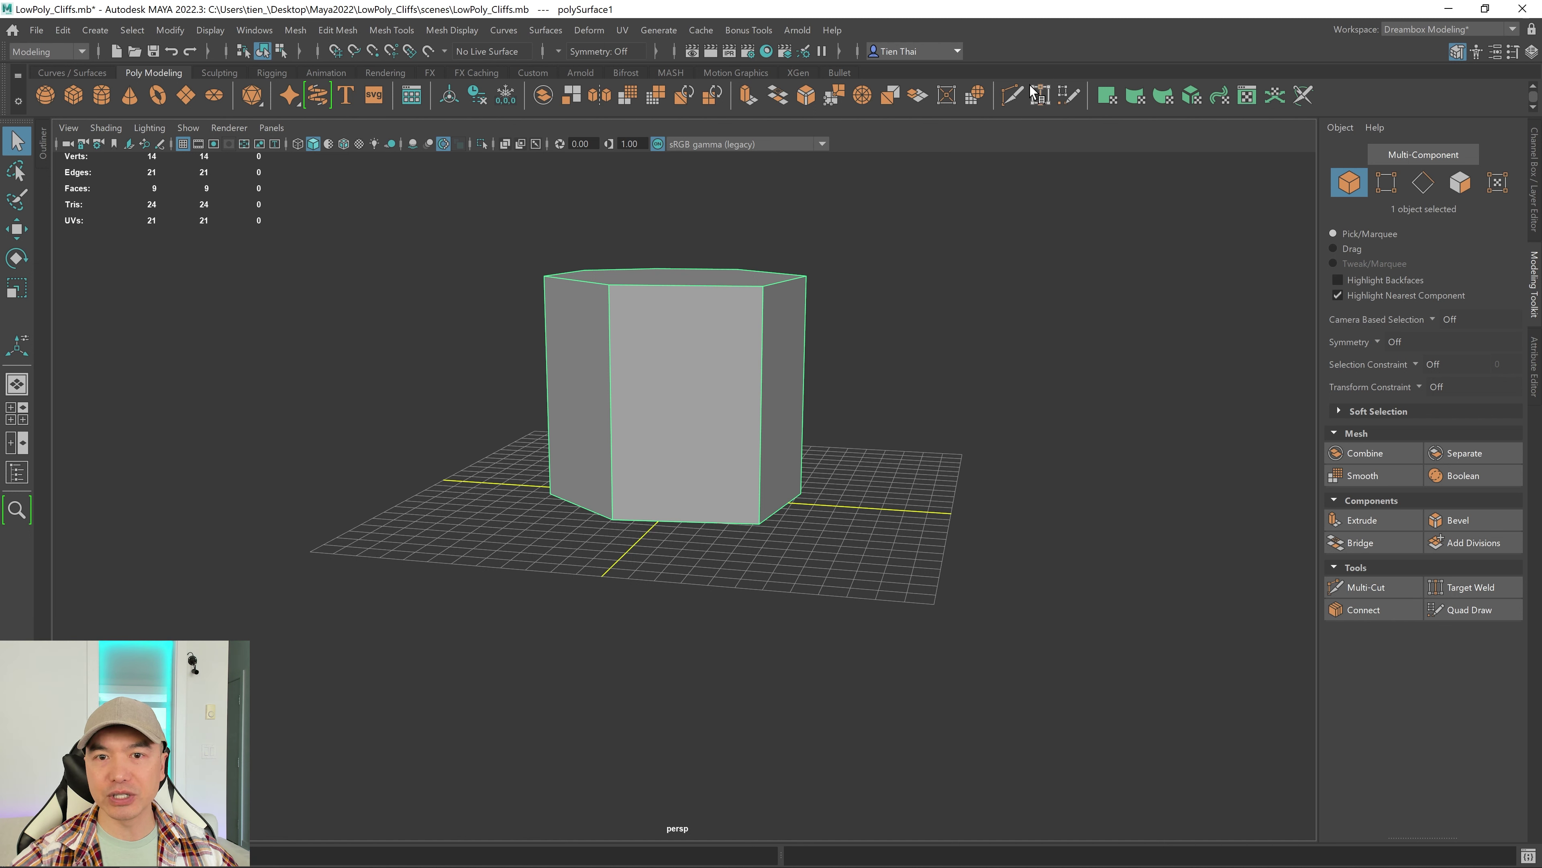
# - With Multi-Cut, draw several slices down the column, undoing one bad cut
pyautogui.click(1364, 587)
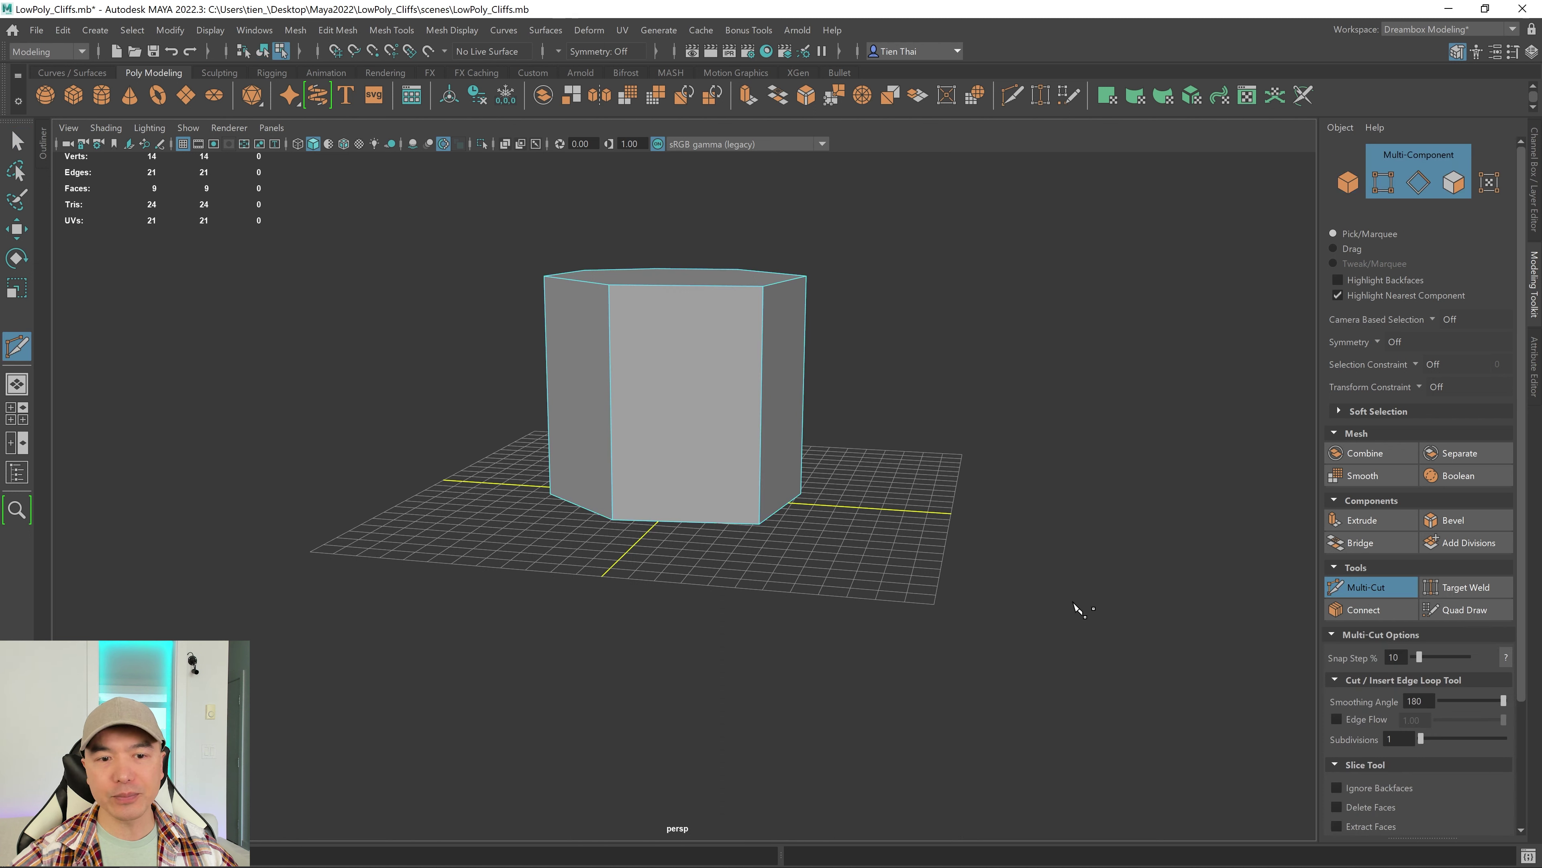
pyautogui.keyDown('alt'); pyautogui.moveTo(725, 495); pyautogui.dragTo(745, 463); pyautogui.keyUp('alt')
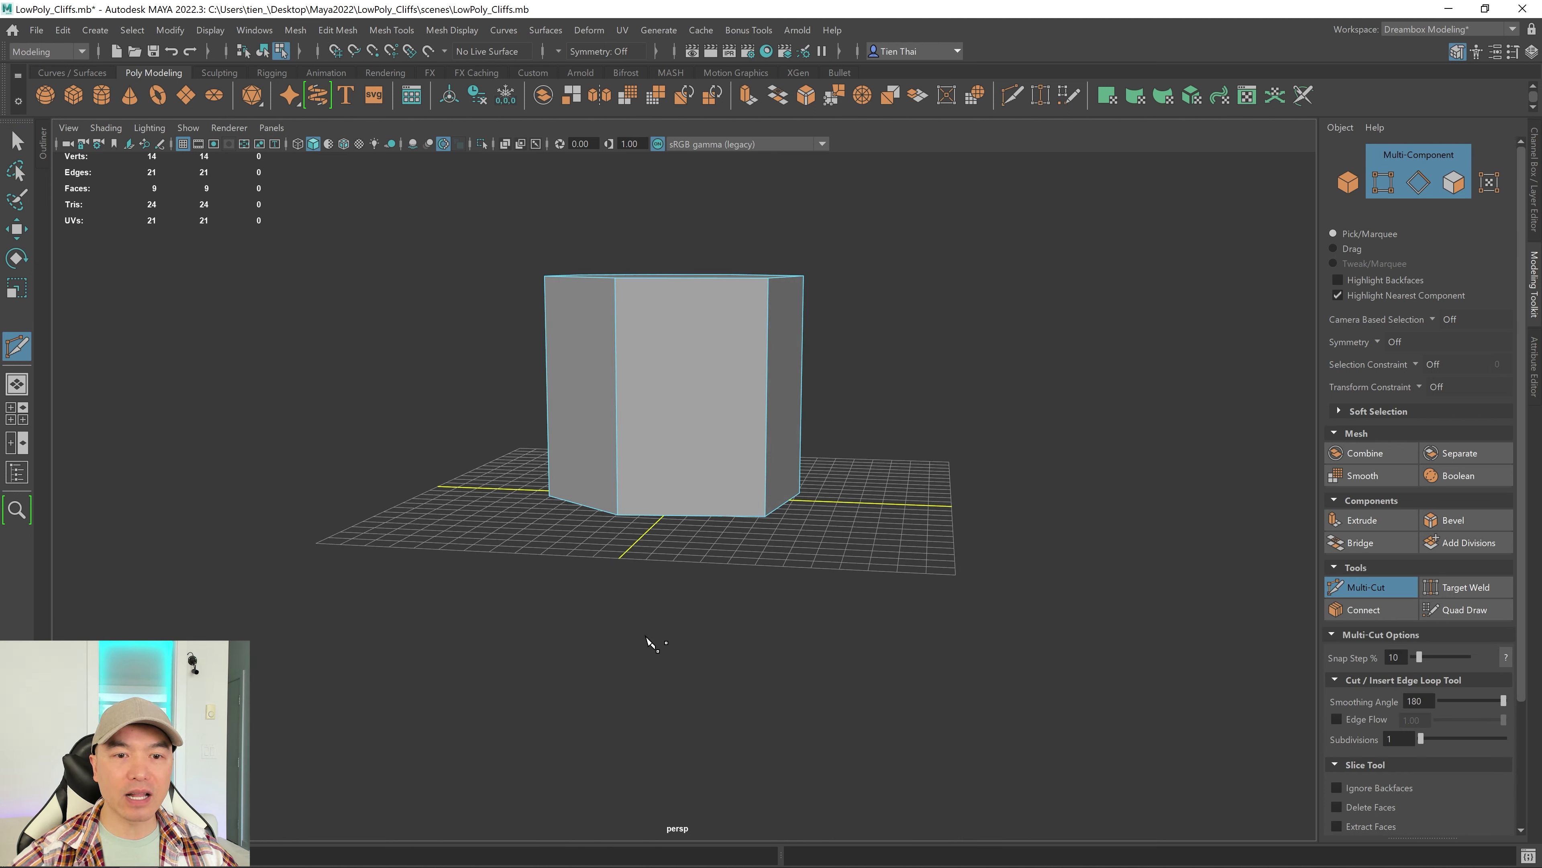
pyautogui.press('[')
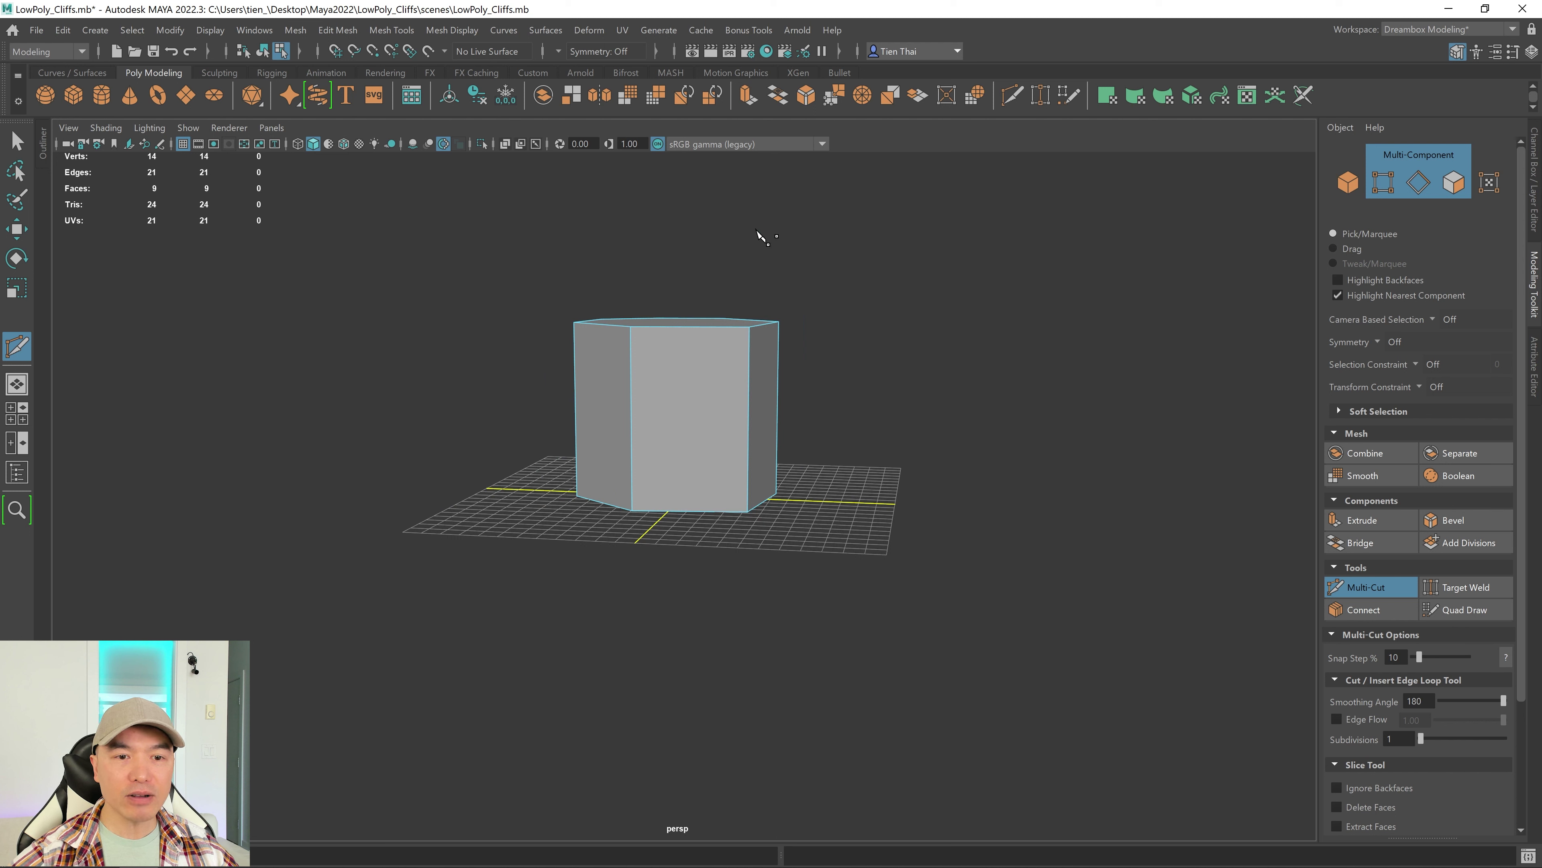
pyautogui.moveTo(724, 239); pyautogui.dragTo(808, 526)
pyautogui.moveTo(668, 268); pyautogui.dragTo(711, 543)
pyautogui.moveTo(722, 262); pyautogui.dragTo(674, 544)
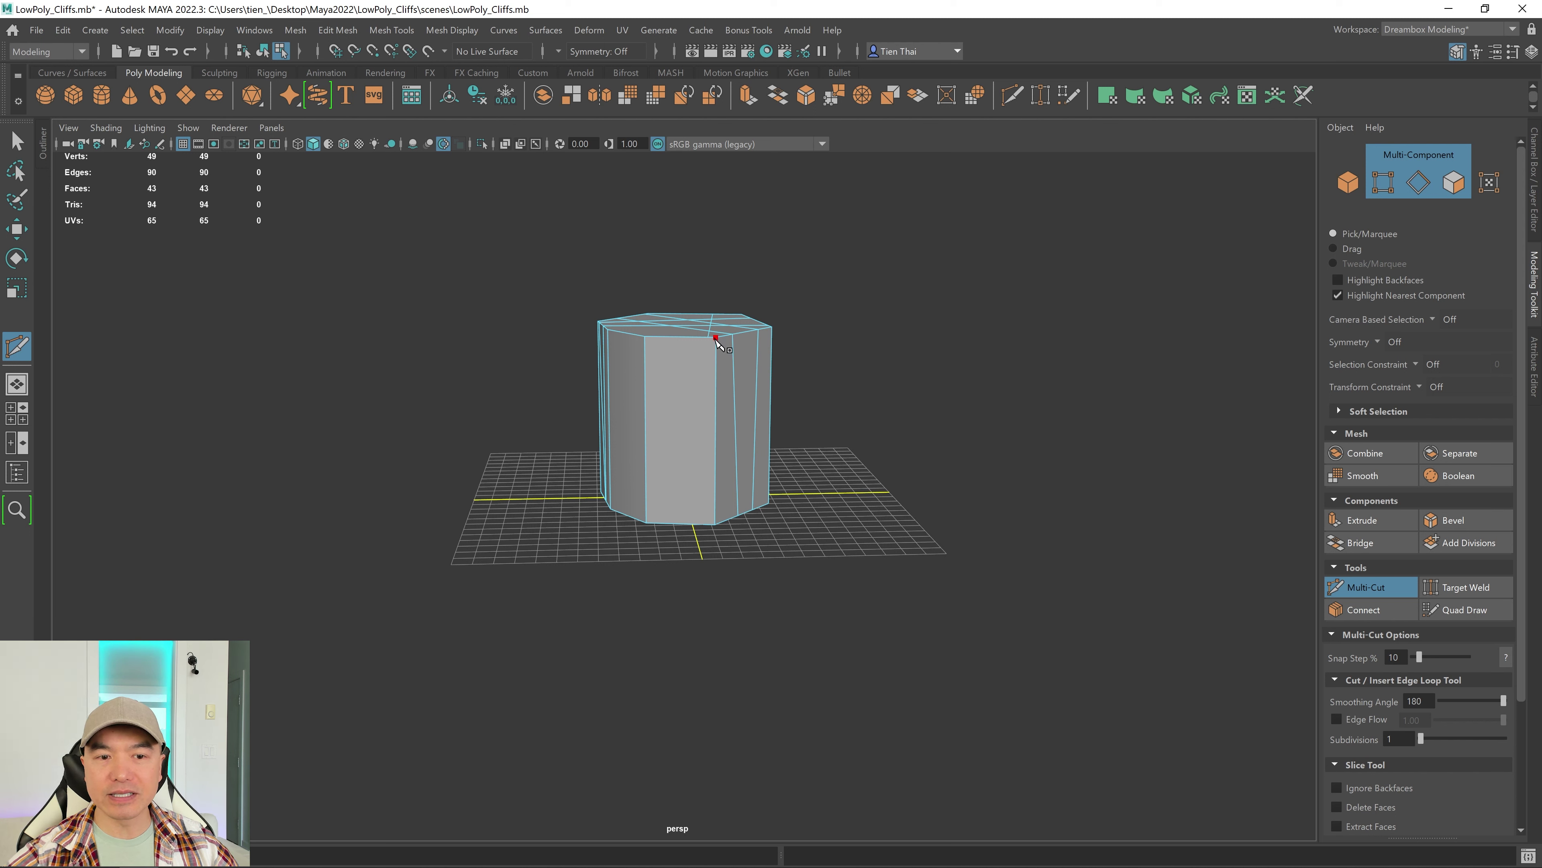
pyautogui.keyDown('alt'); pyautogui.moveTo(712, 351); pyautogui.dragTo(730, 359); pyautogui.keyUp('alt')
pyautogui.hotkey('ctrl', 'z')
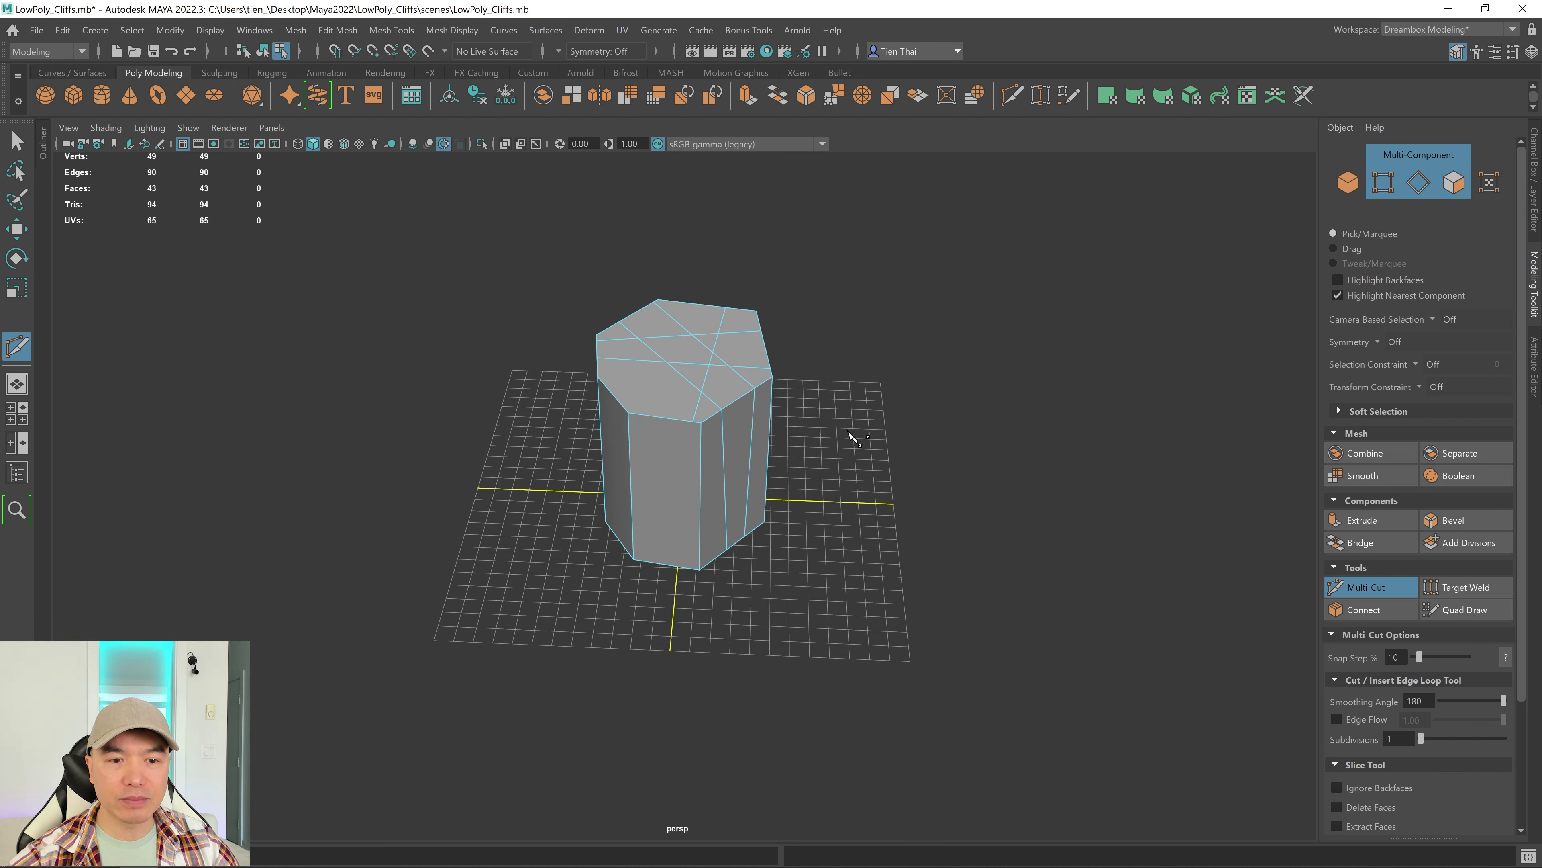
pyautogui.keyDown('alt'); pyautogui.moveTo(848, 436); pyautogui.dragTo(858, 405); pyautogui.keyUp('alt')
pyautogui.moveTo(697, 254); pyautogui.dragTo(689, 613)
pyautogui.moveTo(665, 270)
pyautogui.mouseDown()
pyautogui.moveTo(695, 620)
pyautogui.moveTo(726, 615)
pyautogui.mouseUp()
pyautogui.moveTo(705, 340); pyautogui.dragTo(674, 578)
# - Add more cuts across the column's sides, then exit Multi-Cut back to object selection
pyautogui.keyDown('alt'); pyautogui.moveTo(674, 578); pyautogui.dragTo(787, 518); pyautogui.keyUp('alt')
pyautogui.moveTo(679, 297); pyautogui.dragTo(802, 536)
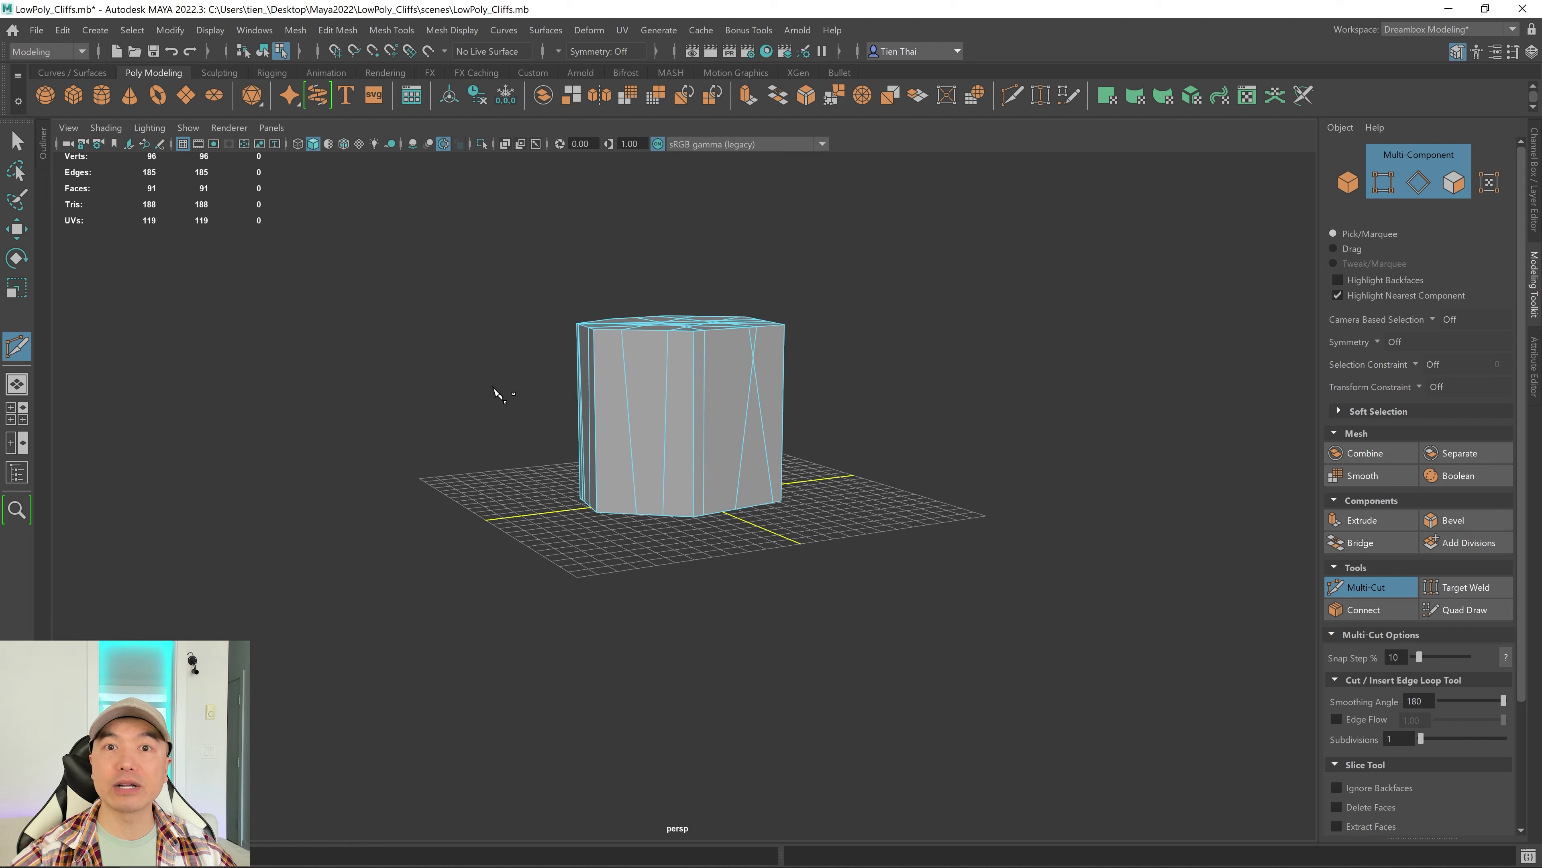
pyautogui.keyDown('alt'); pyautogui.moveTo(885, 413); pyautogui.dragTo(879, 405); pyautogui.keyUp('alt')
pyautogui.moveTo(518, 345); pyautogui.dragTo(864, 389)
pyautogui.moveTo(484, 417); pyautogui.dragTo(848, 395)
pyautogui.keyDown('alt'); pyautogui.moveTo(847, 394); pyautogui.dragTo(740, 431); pyautogui.keyUp('alt')
pyautogui.moveTo(486, 413); pyautogui.dragTo(870, 477)
pyautogui.keyDown('alt'); pyautogui.moveTo(870, 477); pyautogui.dragTo(803, 374); pyautogui.keyUp('alt')
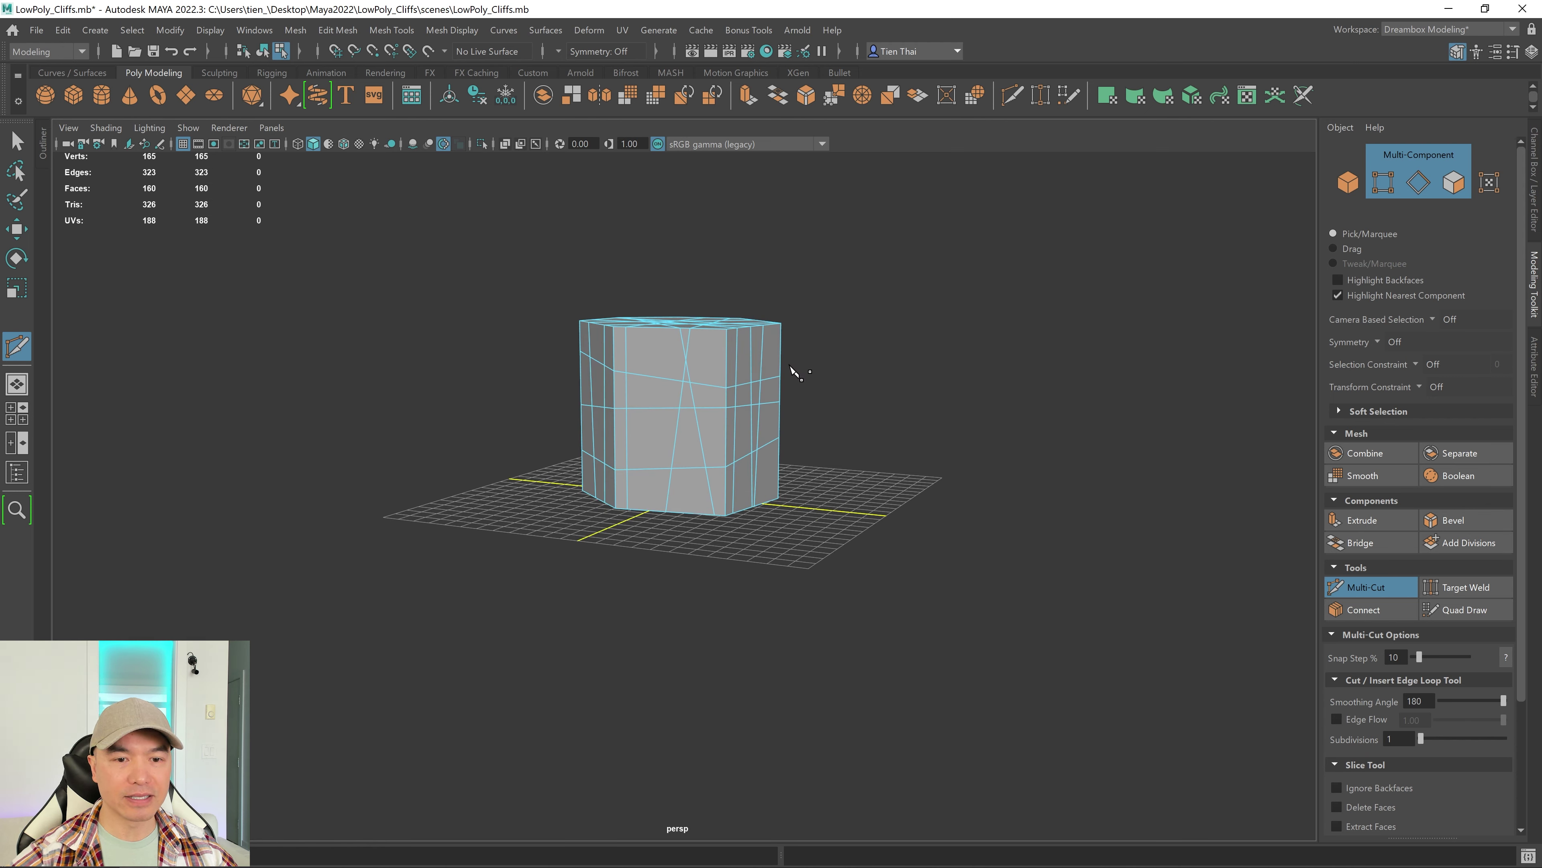
pyautogui.scroll(2, 795, 372)
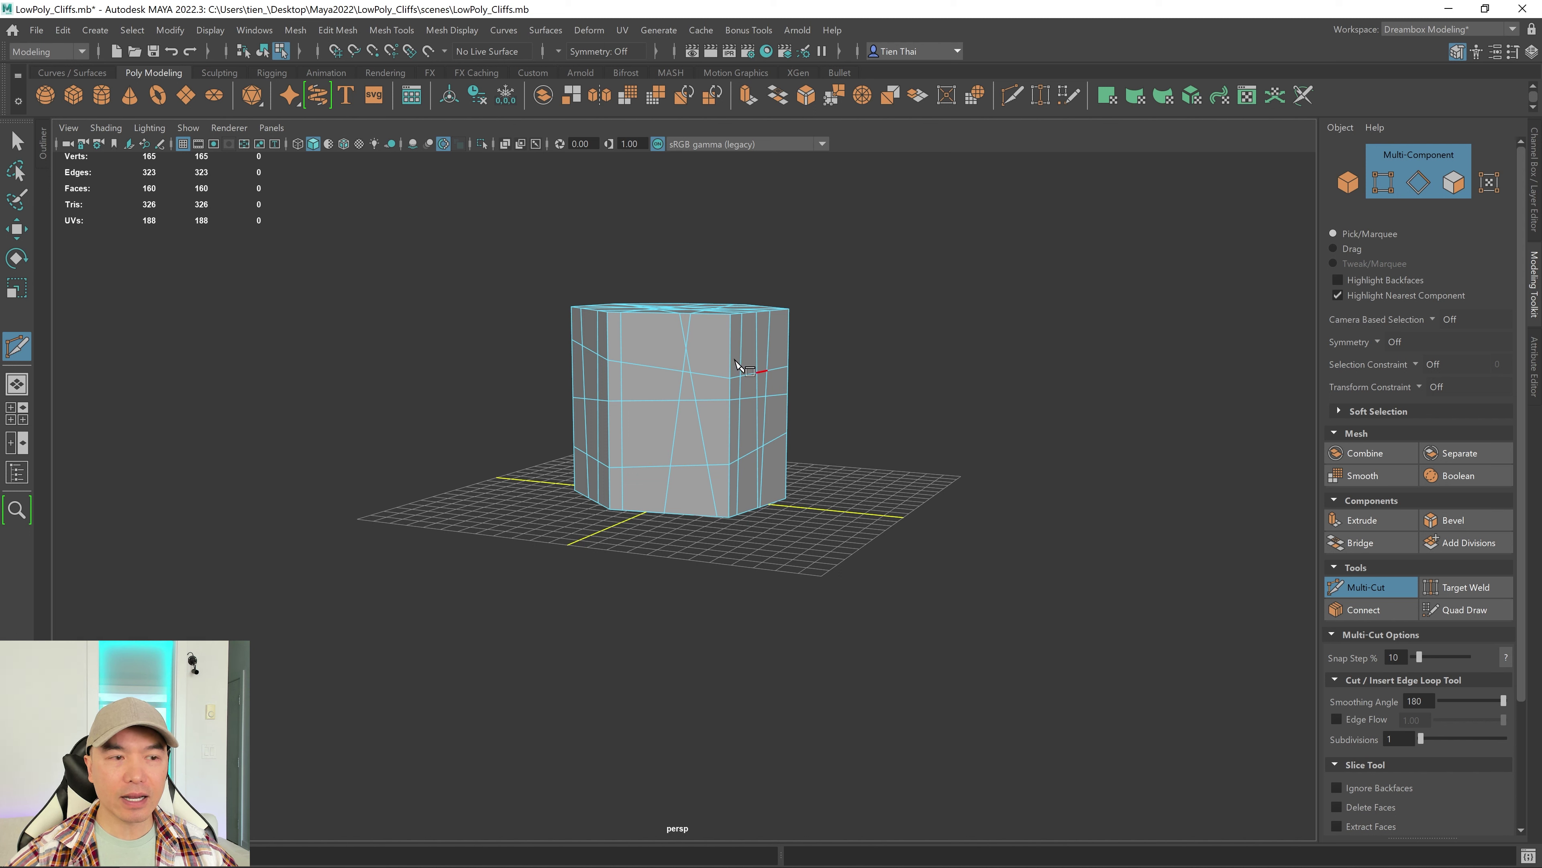
pyautogui.press('q')
pyautogui.moveTo(744, 345); pyautogui.dragTo(877, 401, button='right')
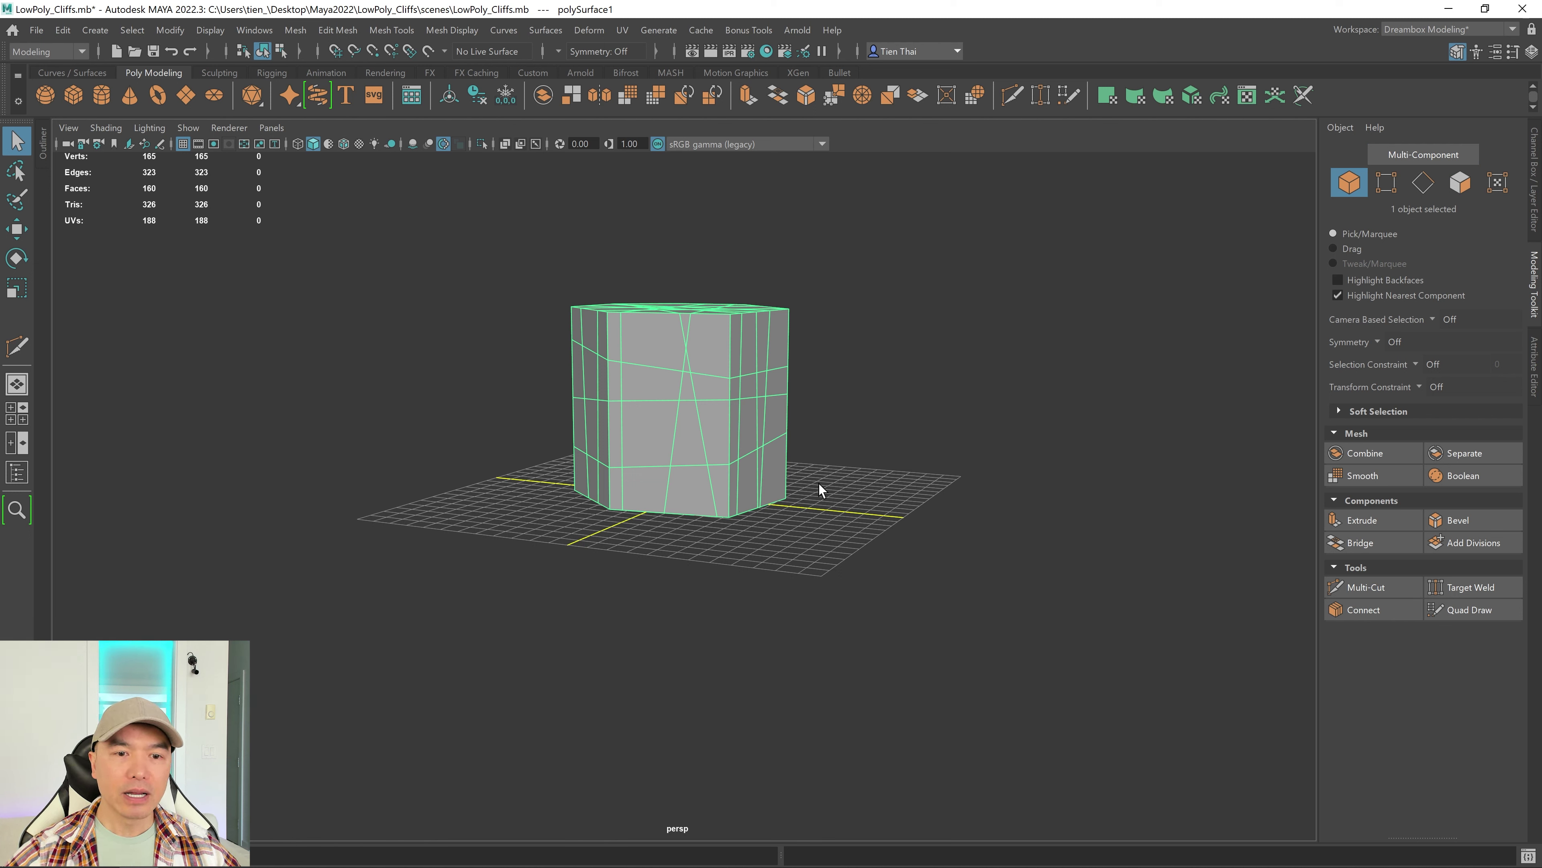
# - Orbit around the sliced column and switch to vertex selection
pyautogui.keyDown('alt'); pyautogui.moveTo(802, 321); pyautogui.dragTo(737, 351); pyautogui.keyUp('alt')
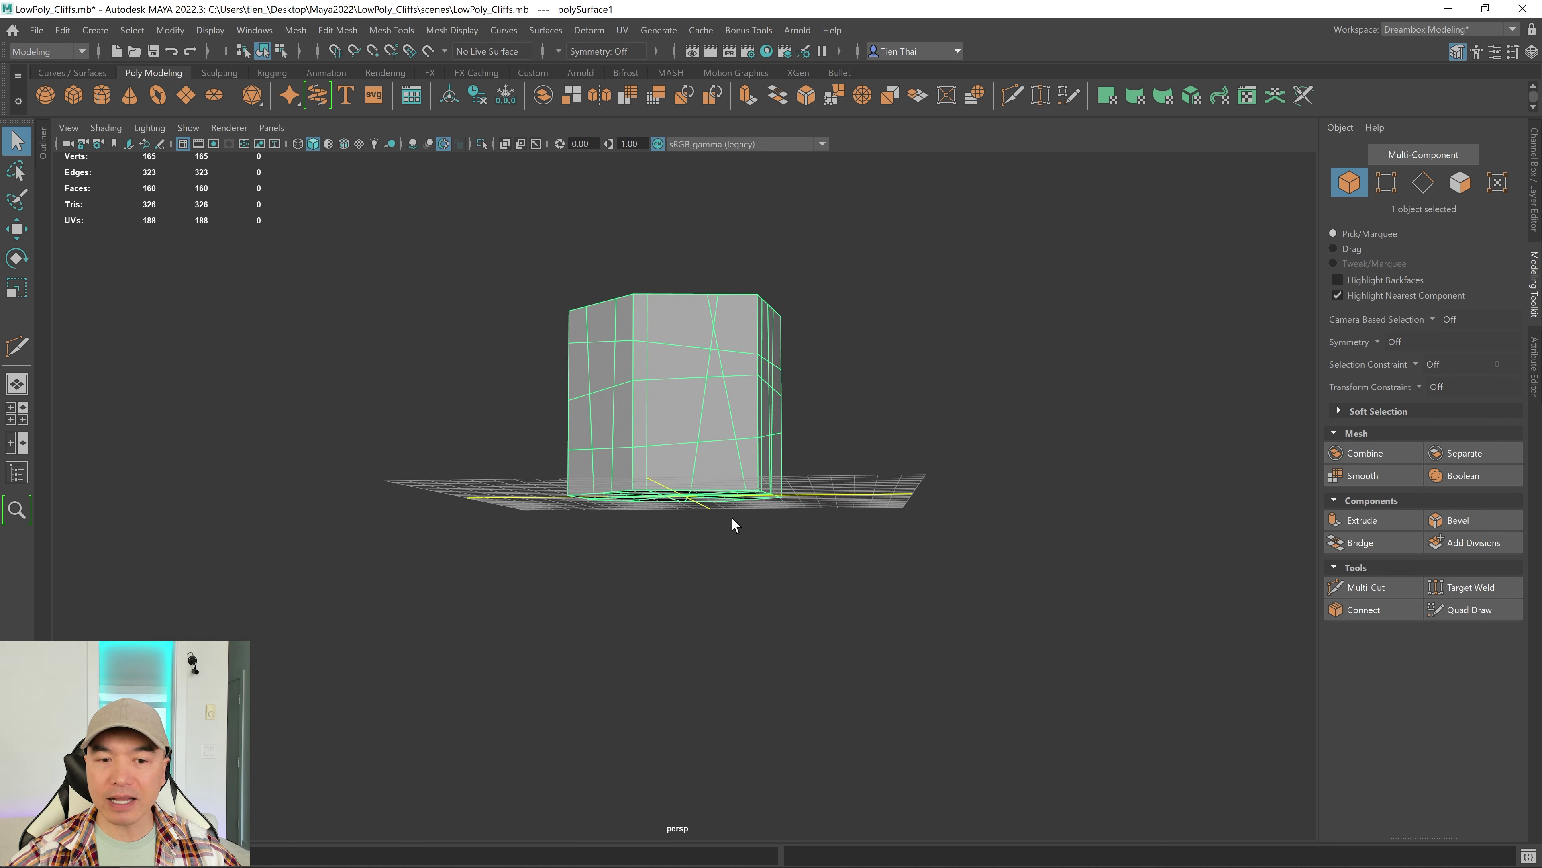
pyautogui.keyDown('alt'); pyautogui.moveTo(732, 514); pyautogui.dragTo(709, 518); pyautogui.keyUp('alt')
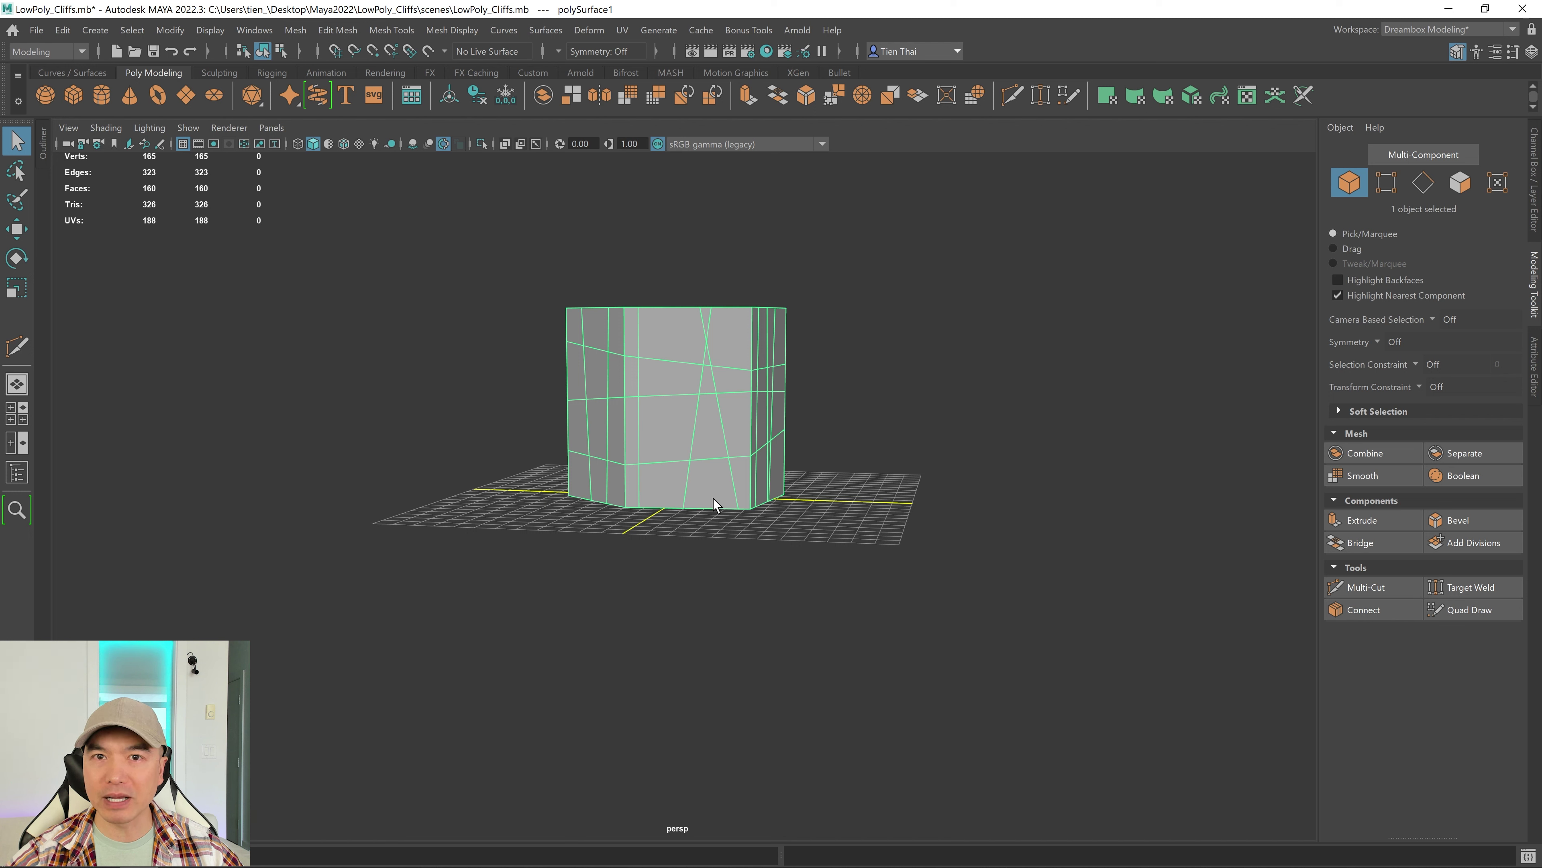
pyautogui.scroll(2, 713, 498)
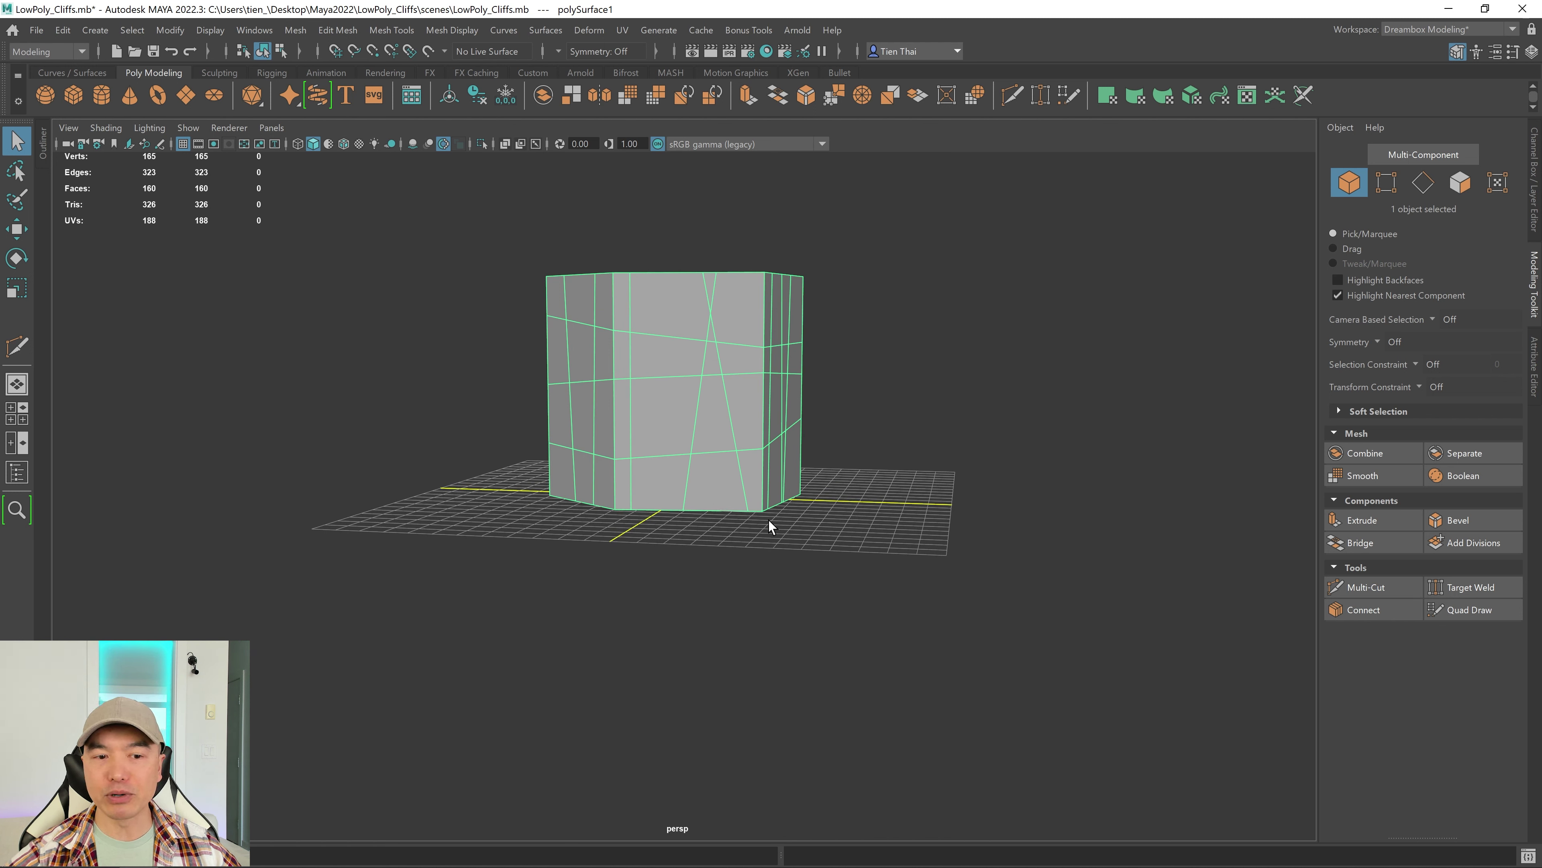
pyautogui.moveTo(950, 311); pyautogui.dragTo(875, 331, button='right')
pyautogui.keyDown('alt'); pyautogui.moveTo(871, 334); pyautogui.dragTo(895, 346); pyautogui.keyUp('alt')
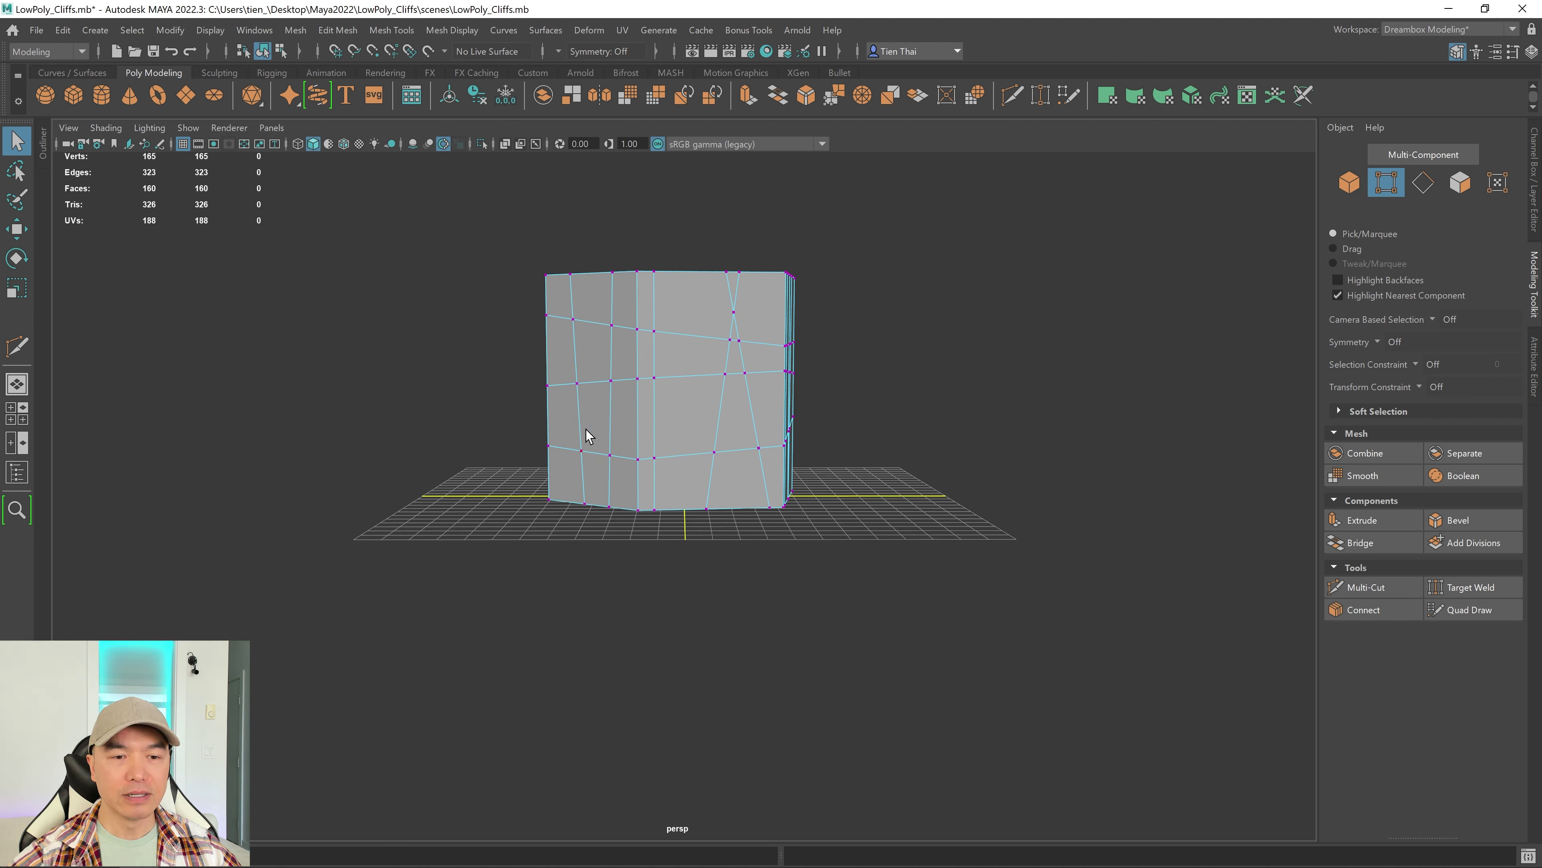
# - In a maximized wireframe front view with the grid hidden, box-select the 70 side vertices
pyautogui.press('space')
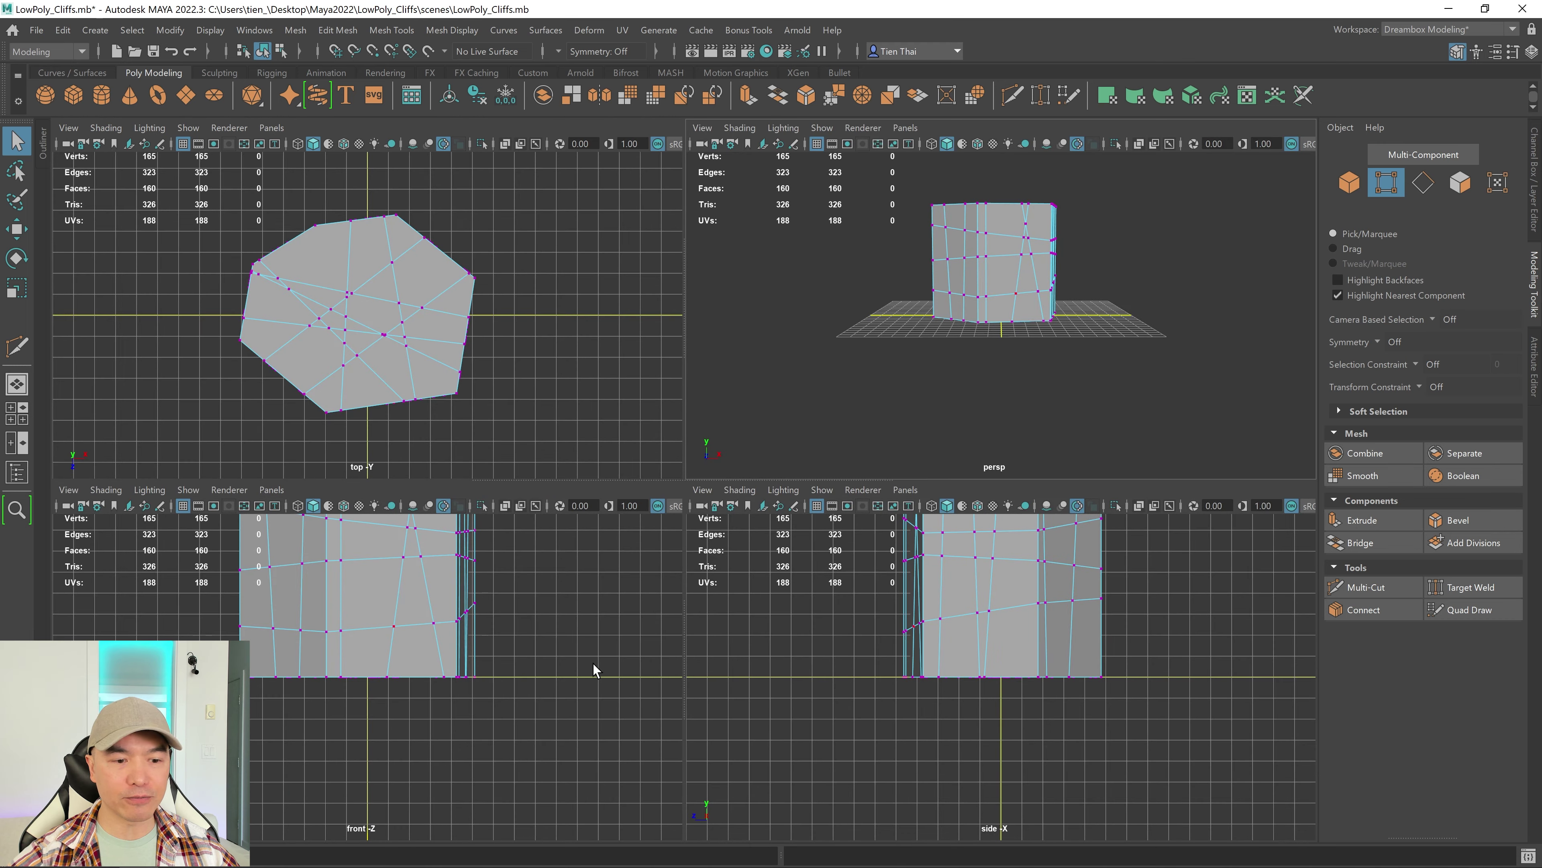
pyautogui.press('space')
pyautogui.press('f')
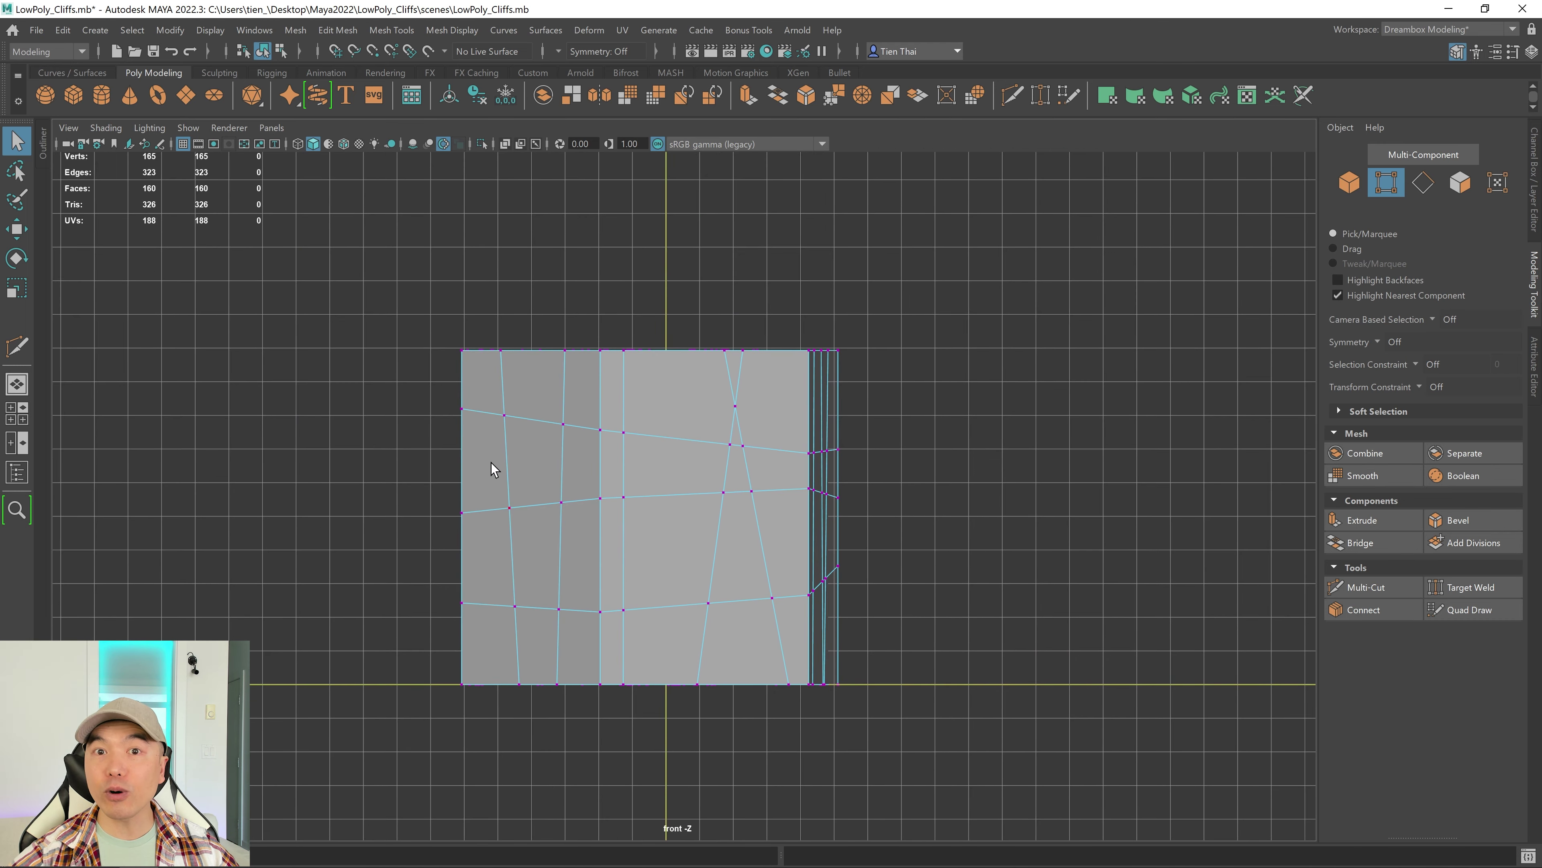
pyautogui.press('4')
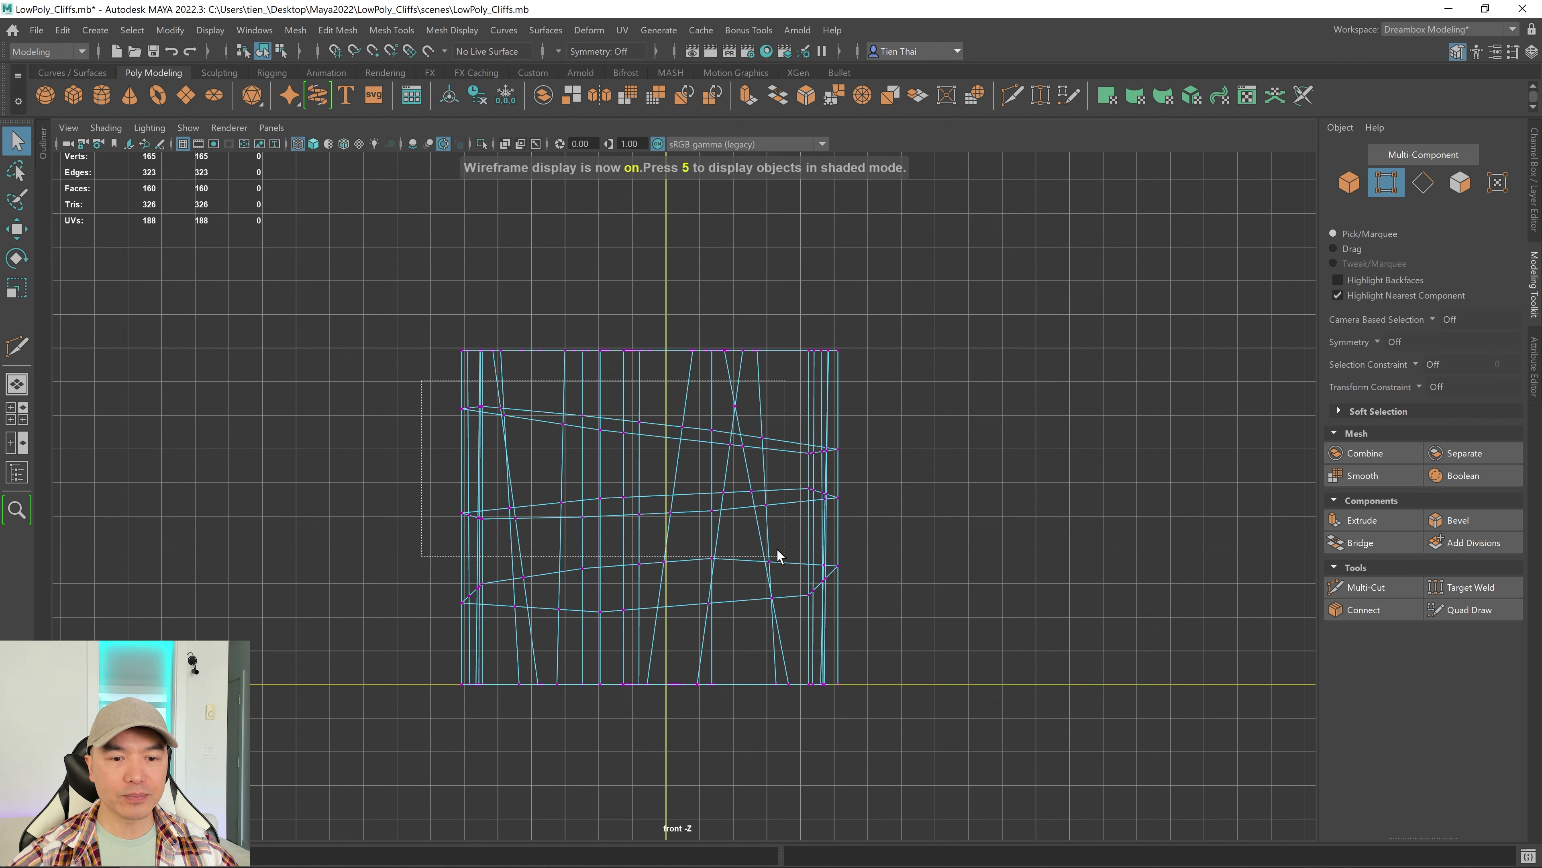
pyautogui.click(182, 144)
pyautogui.moveTo(433, 383); pyautogui.dragTo(894, 636)
pyautogui.moveTo(859, 401)
pyautogui.mouseDown()
pyautogui.moveTo(957, 355)
pyautogui.moveTo(880, 388)
pyautogui.mouseUp()
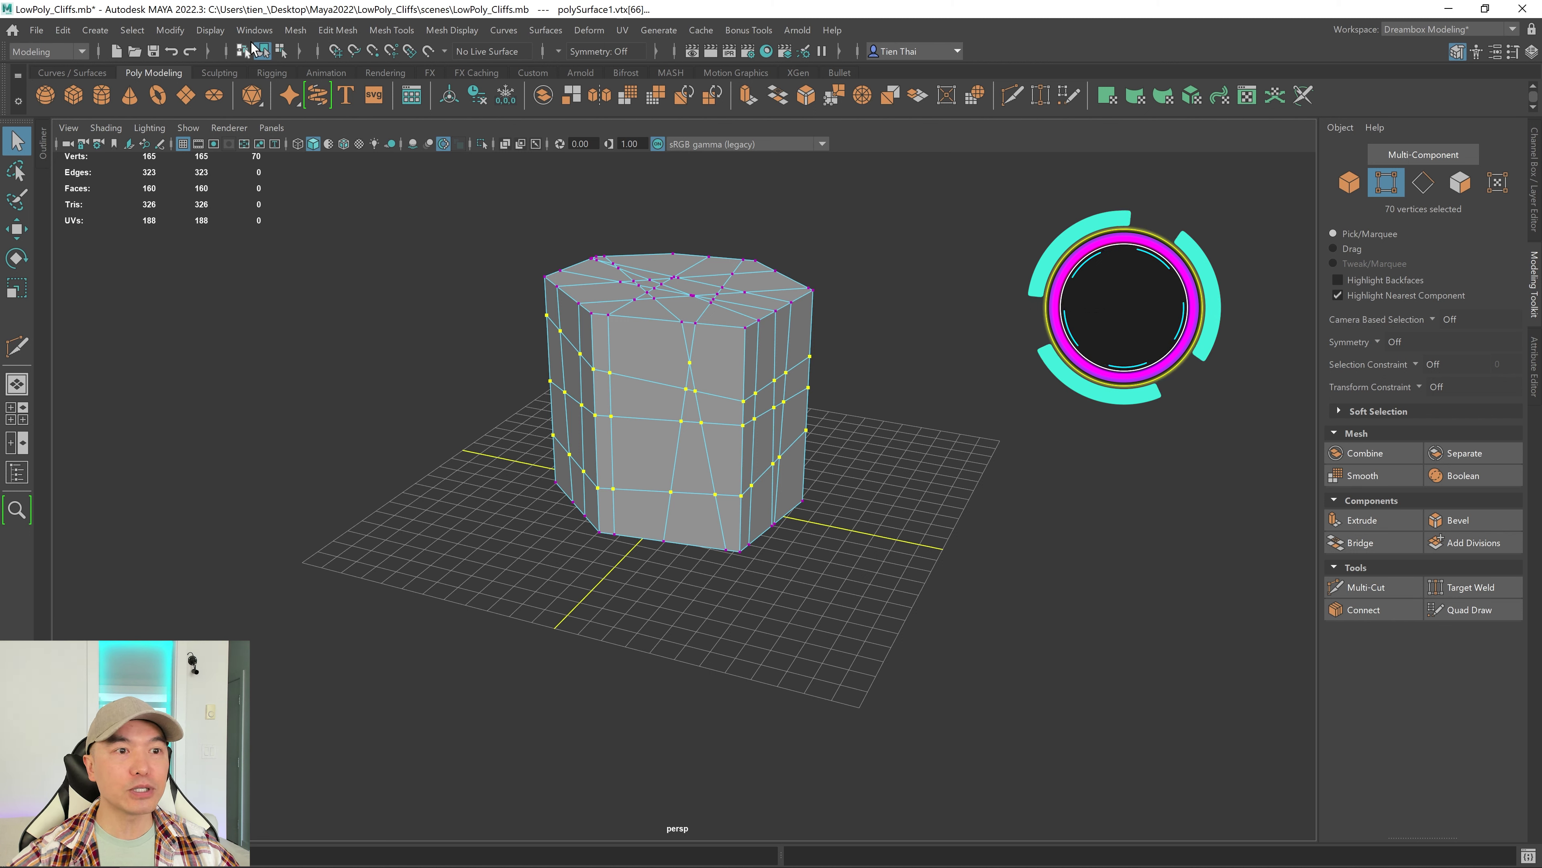
# - Open the Edit Mesh > Transform options, reset them, and set Random to 0.6583
pyautogui.click(338, 29)
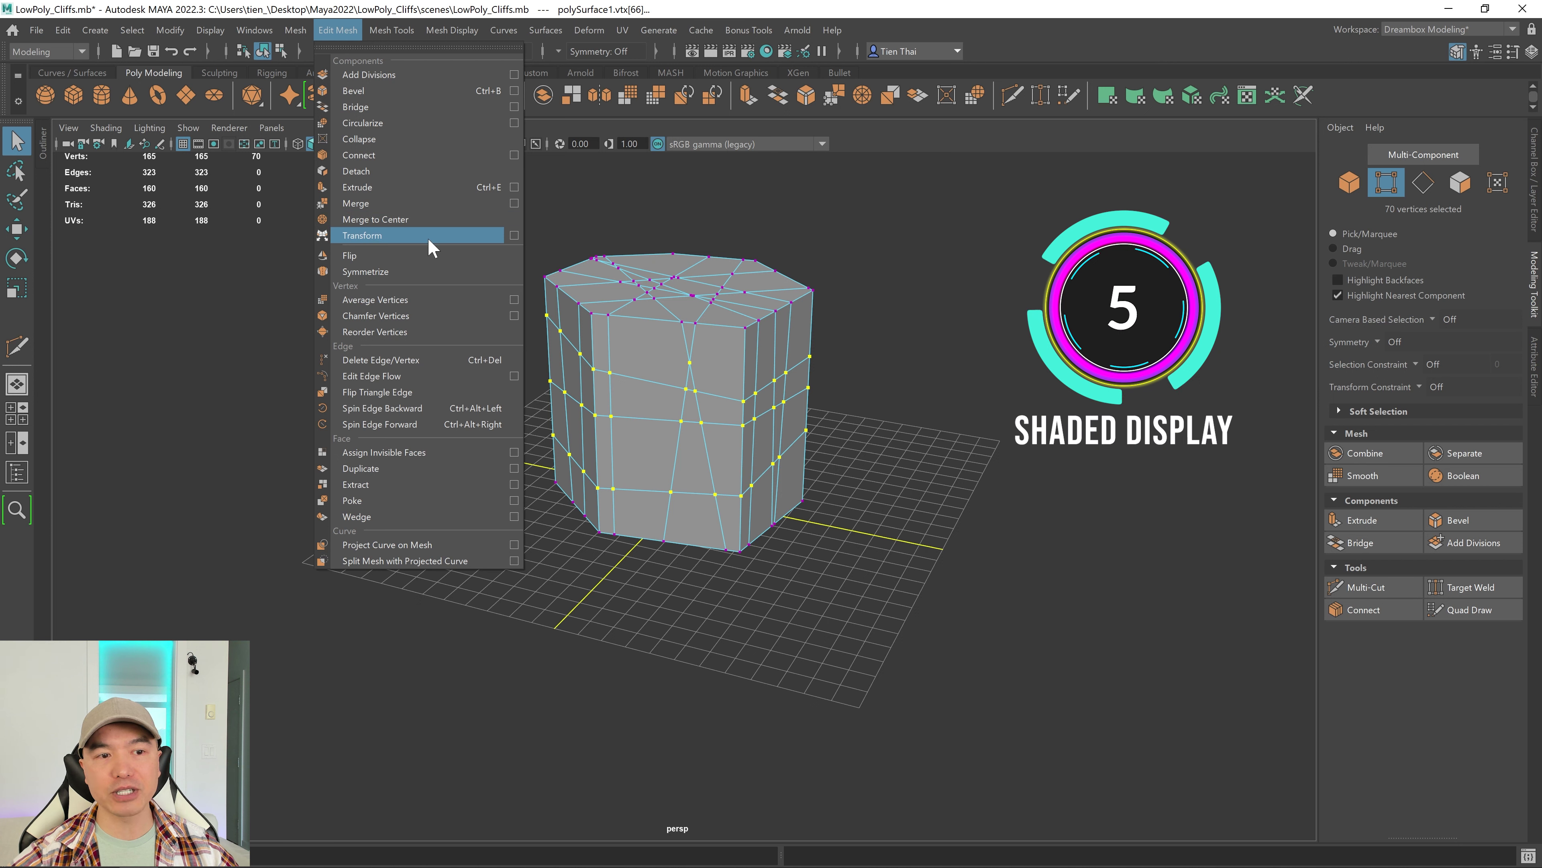
pyautogui.click(515, 236)
pyautogui.click(825, 183)
pyautogui.click(851, 215)
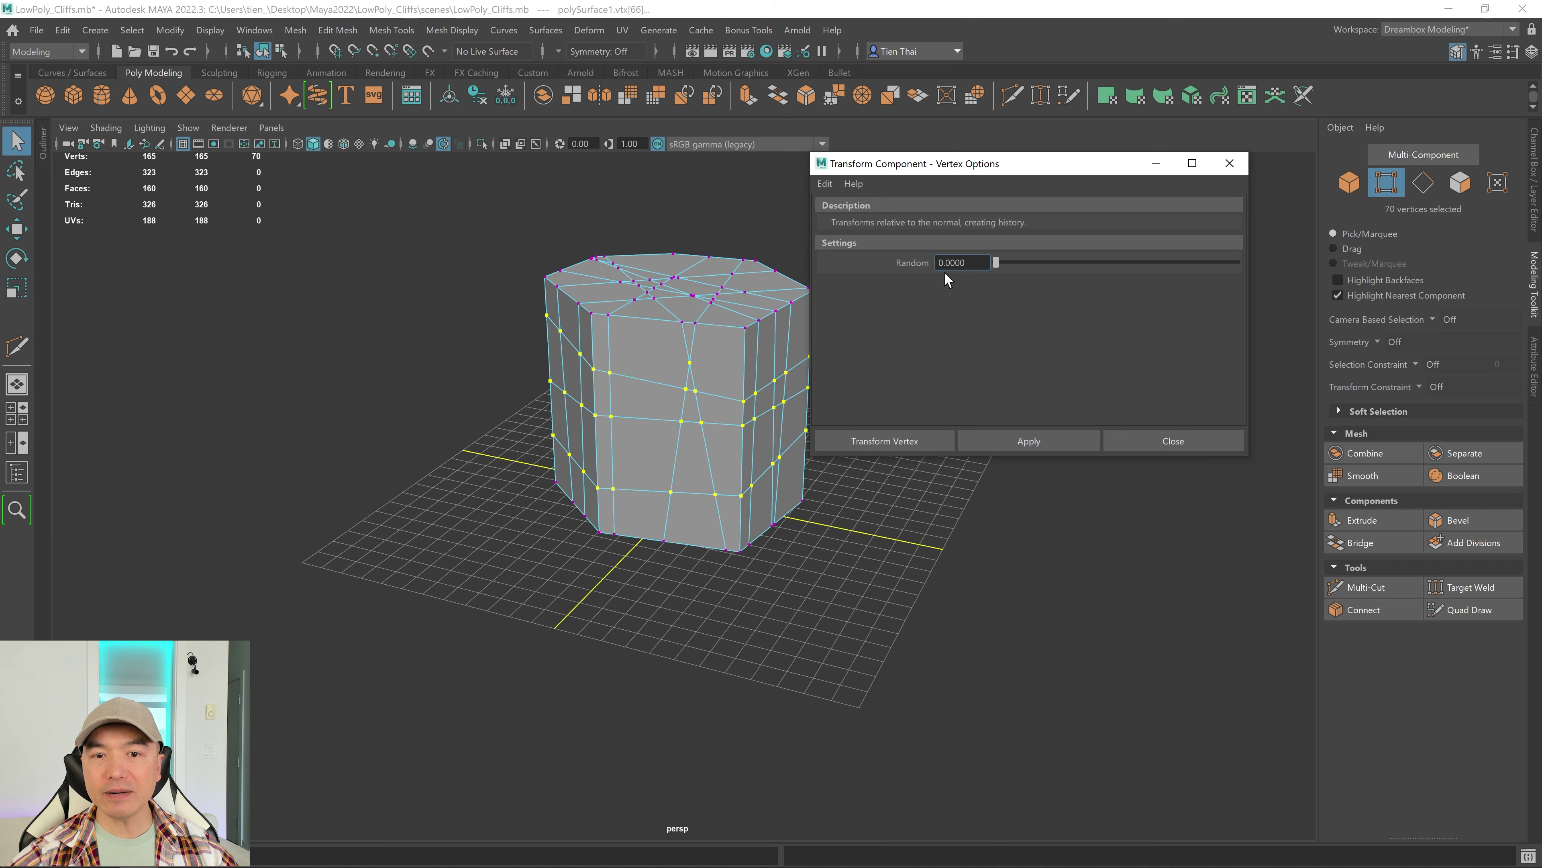
pyautogui.keyDown('alt'); pyautogui.moveTo(797, 363); pyautogui.dragTo(606, 365); pyautogui.keyUp('alt')
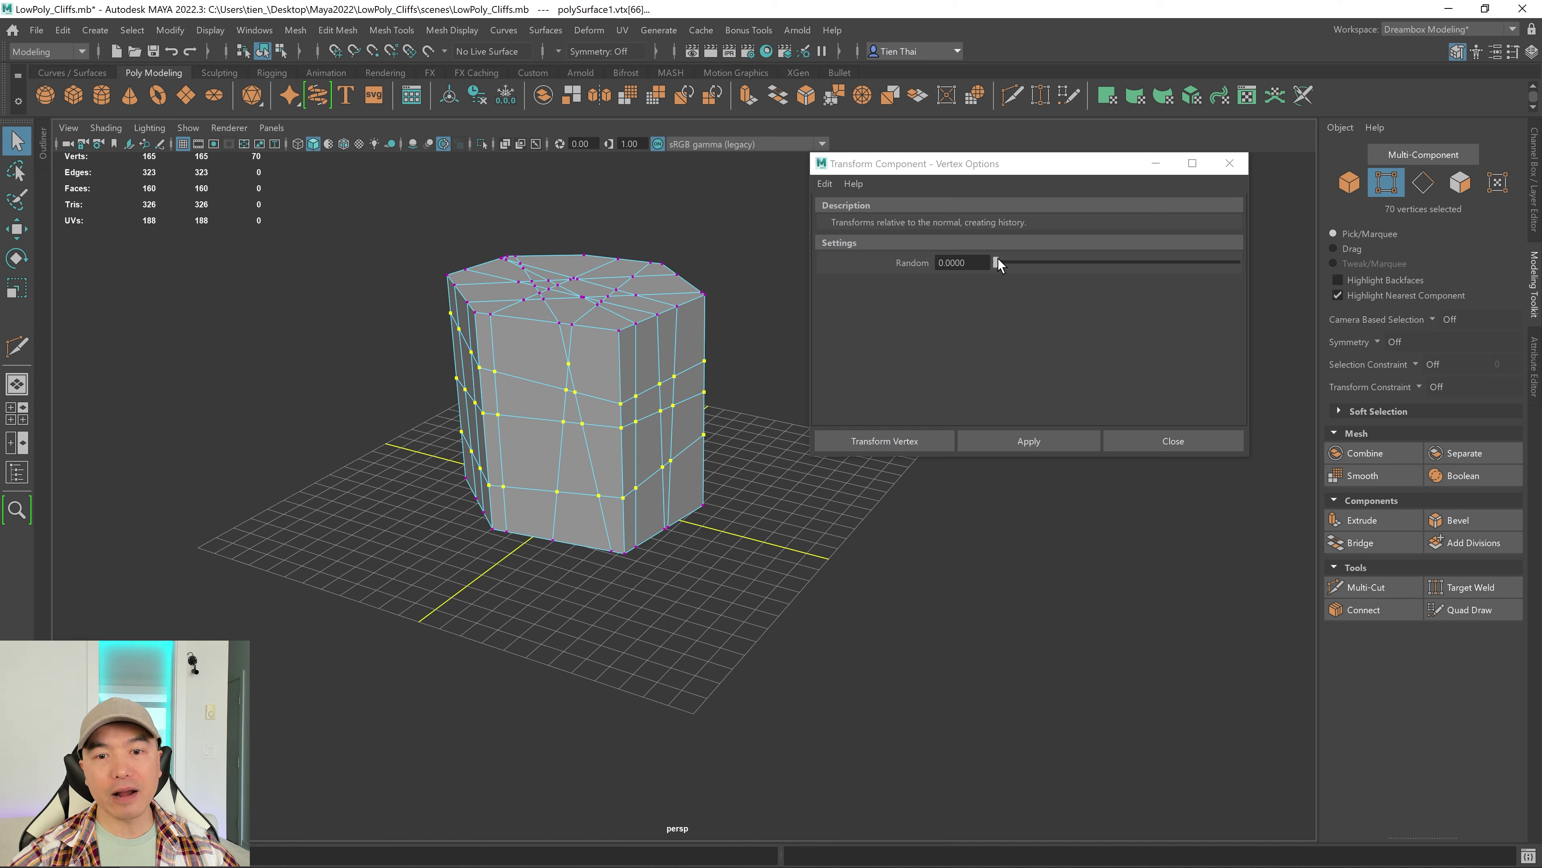
pyautogui.moveTo(998, 259); pyautogui.dragTo(1125, 249)
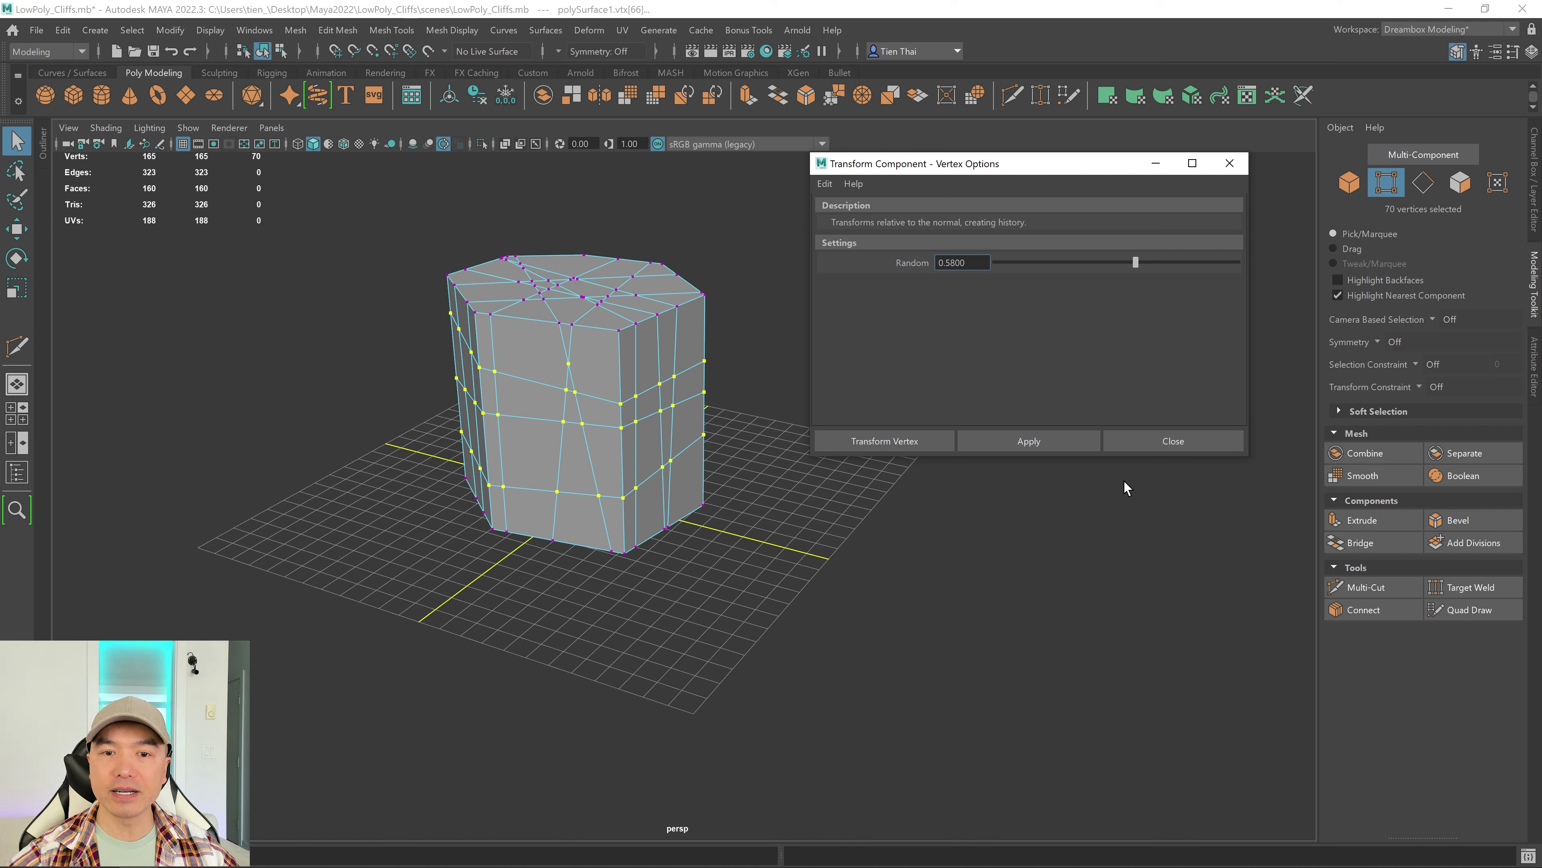
pyautogui.moveTo(1139, 268); pyautogui.dragTo(1154, 263)
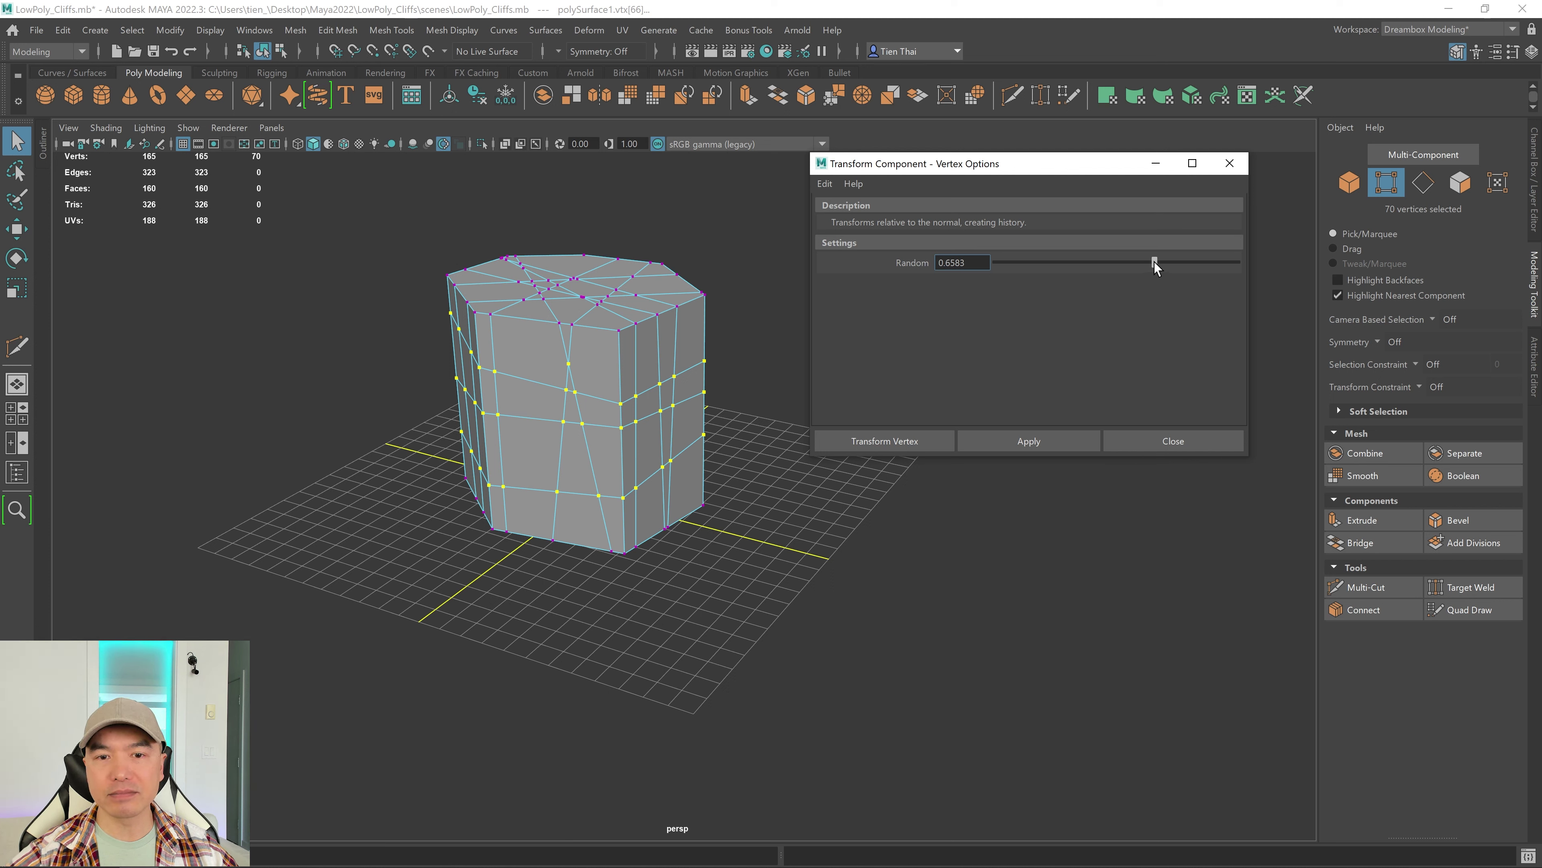
pyautogui.keyDown('alt'); pyautogui.moveTo(631, 416); pyautogui.dragTo(641, 396); pyautogui.keyUp('alt')
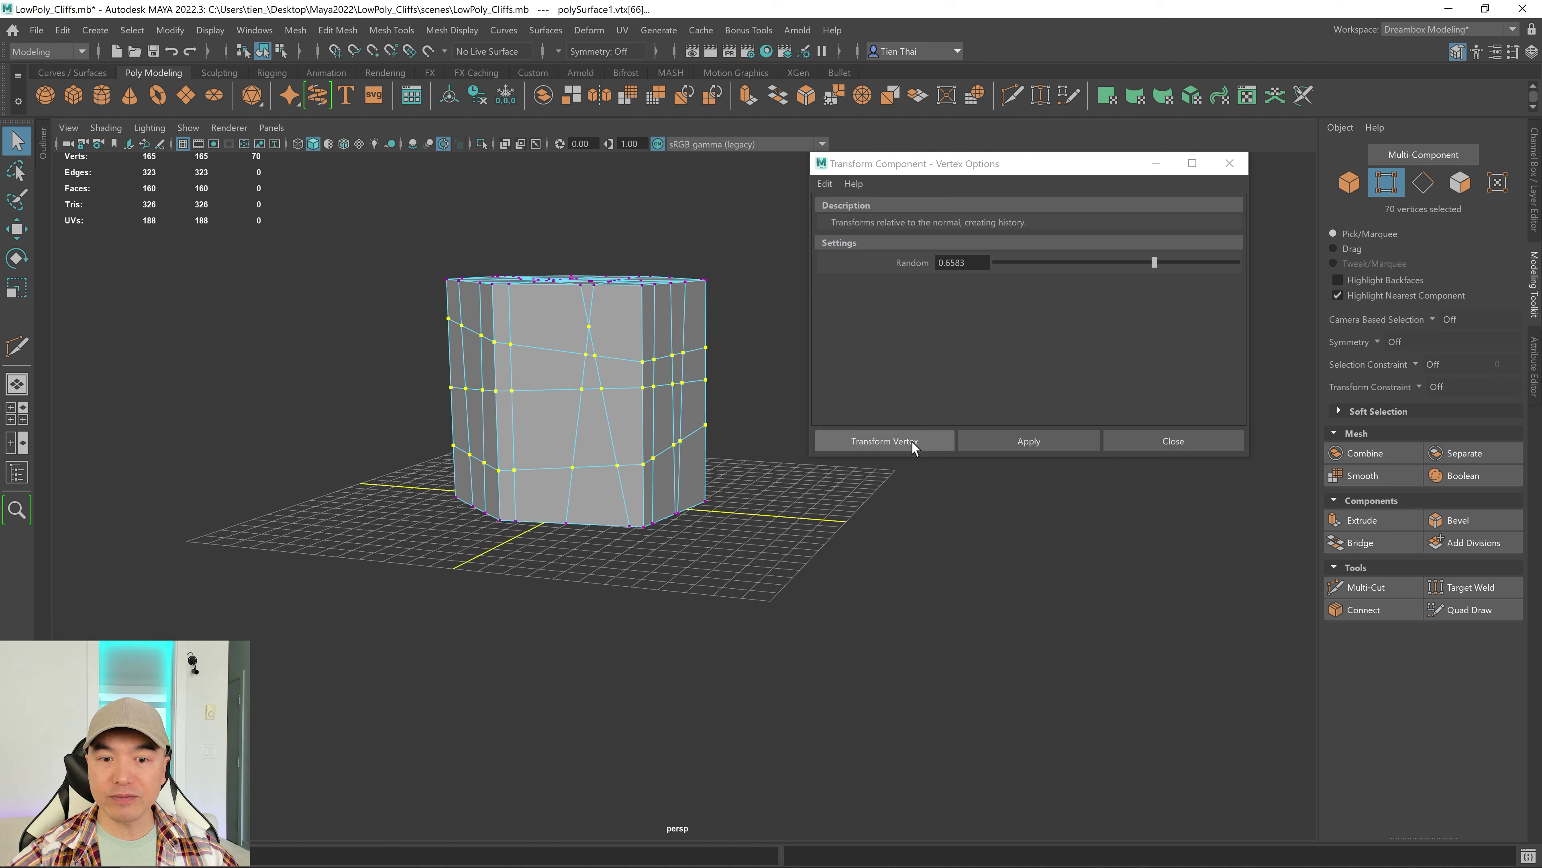
pyautogui.moveTo(1003, 171); pyautogui.dragTo(1121, 133)
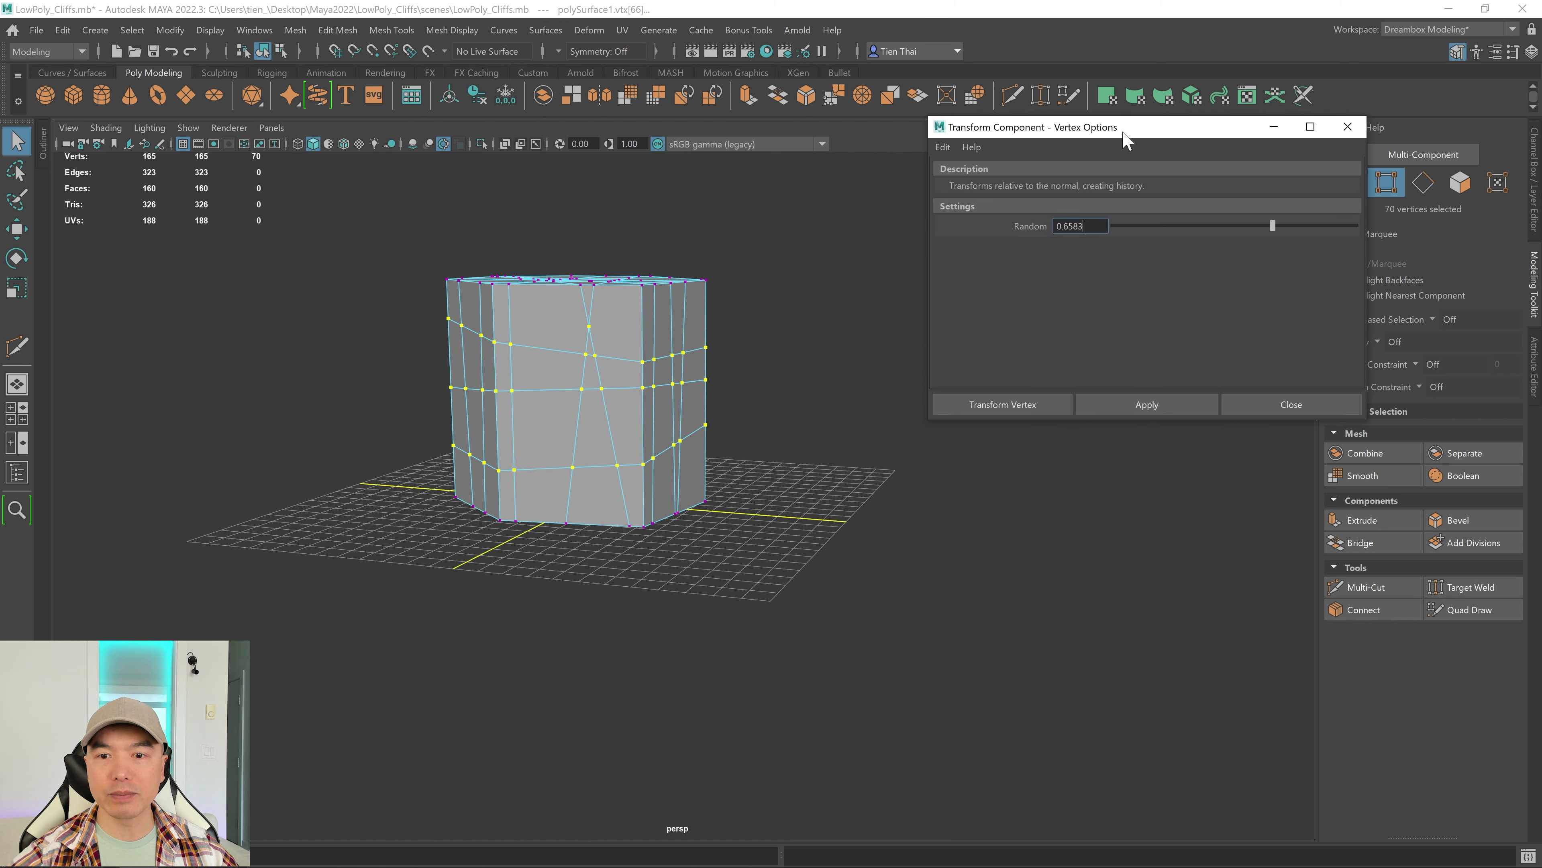
# - Apply the random transform and push the side vertices outward twice, repeating with G
pyautogui.click(1150, 406)
pyautogui.keyDown('alt'); pyautogui.moveTo(671, 497); pyautogui.dragTo(623, 521); pyautogui.keyUp('alt')
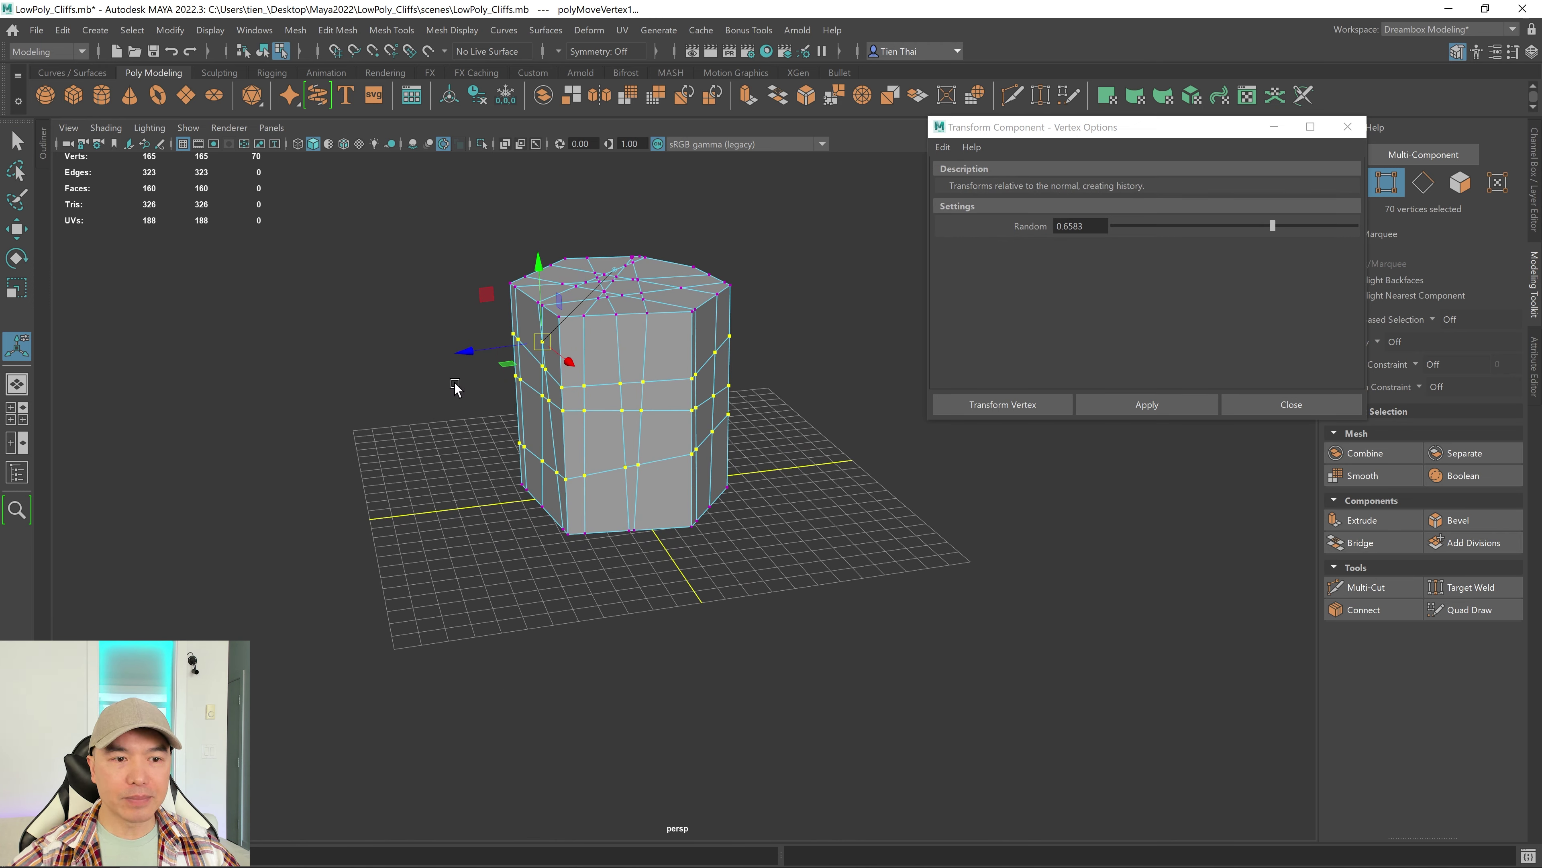
pyautogui.moveTo(467, 353); pyautogui.dragTo(458, 430)
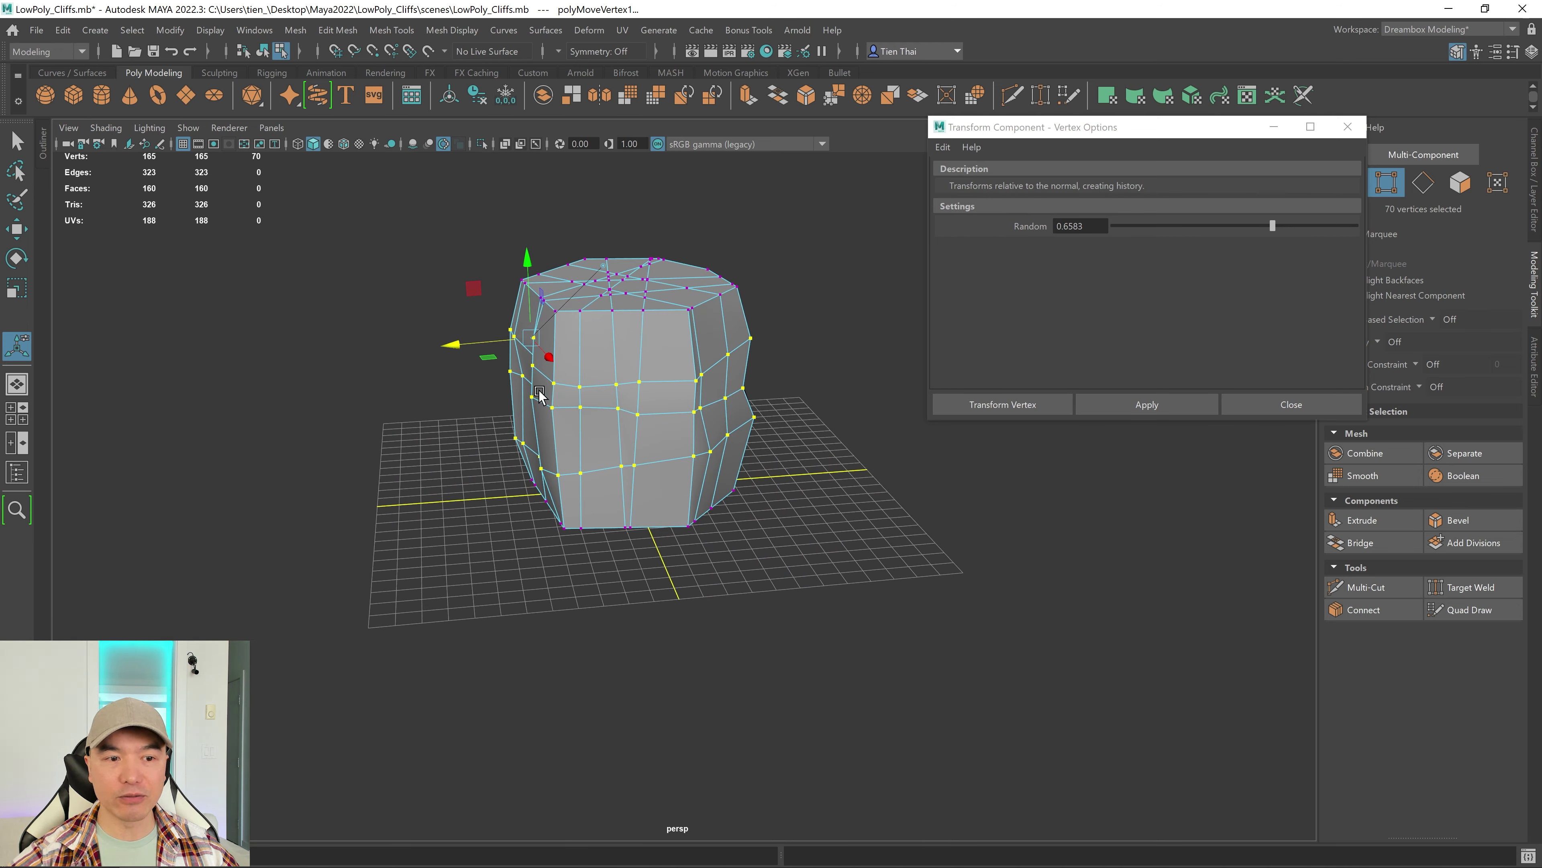
pyautogui.moveTo(455, 346); pyautogui.dragTo(461, 346)
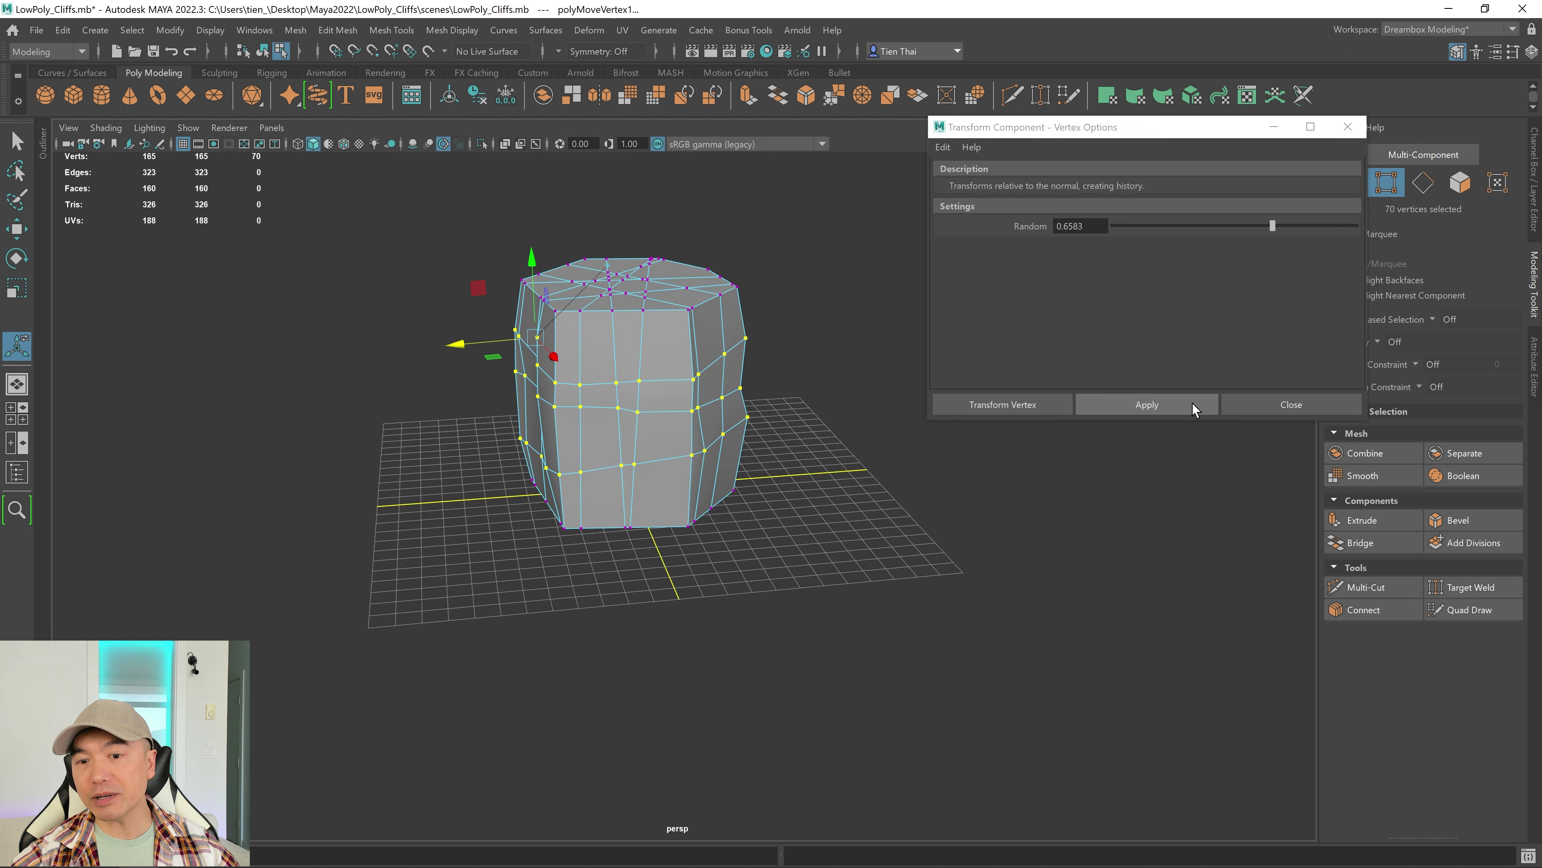
pyautogui.press('g')
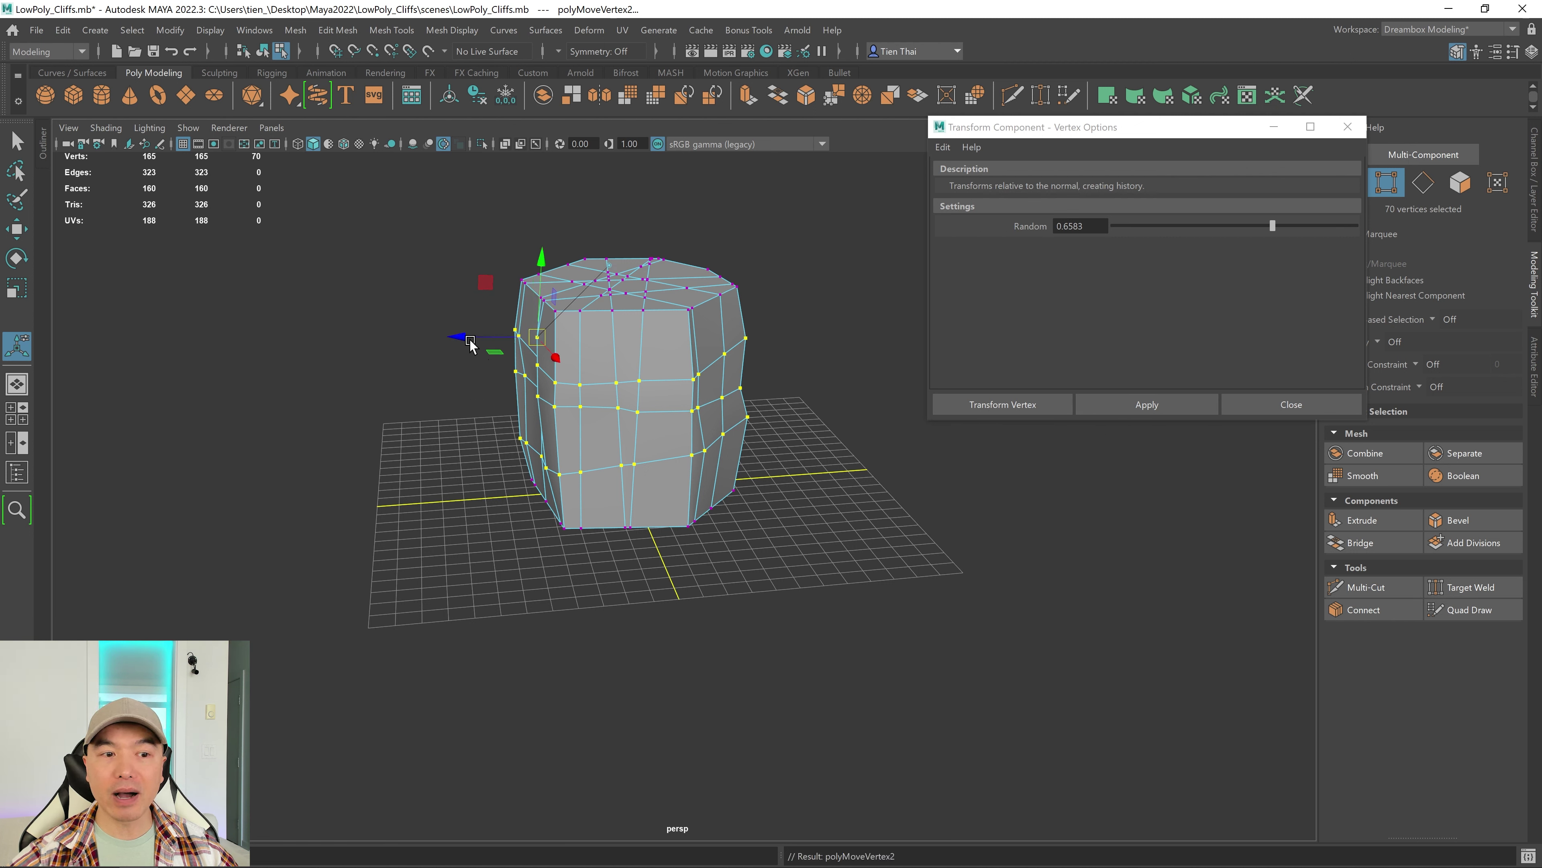
pyautogui.moveTo(462, 341); pyautogui.dragTo(578, 365)
# - Close the transform options and box-select the column's bottom row of vertices
pyautogui.keyDown('alt'); pyautogui.moveTo(750, 441); pyautogui.dragTo(600, 447); pyautogui.keyUp('alt')
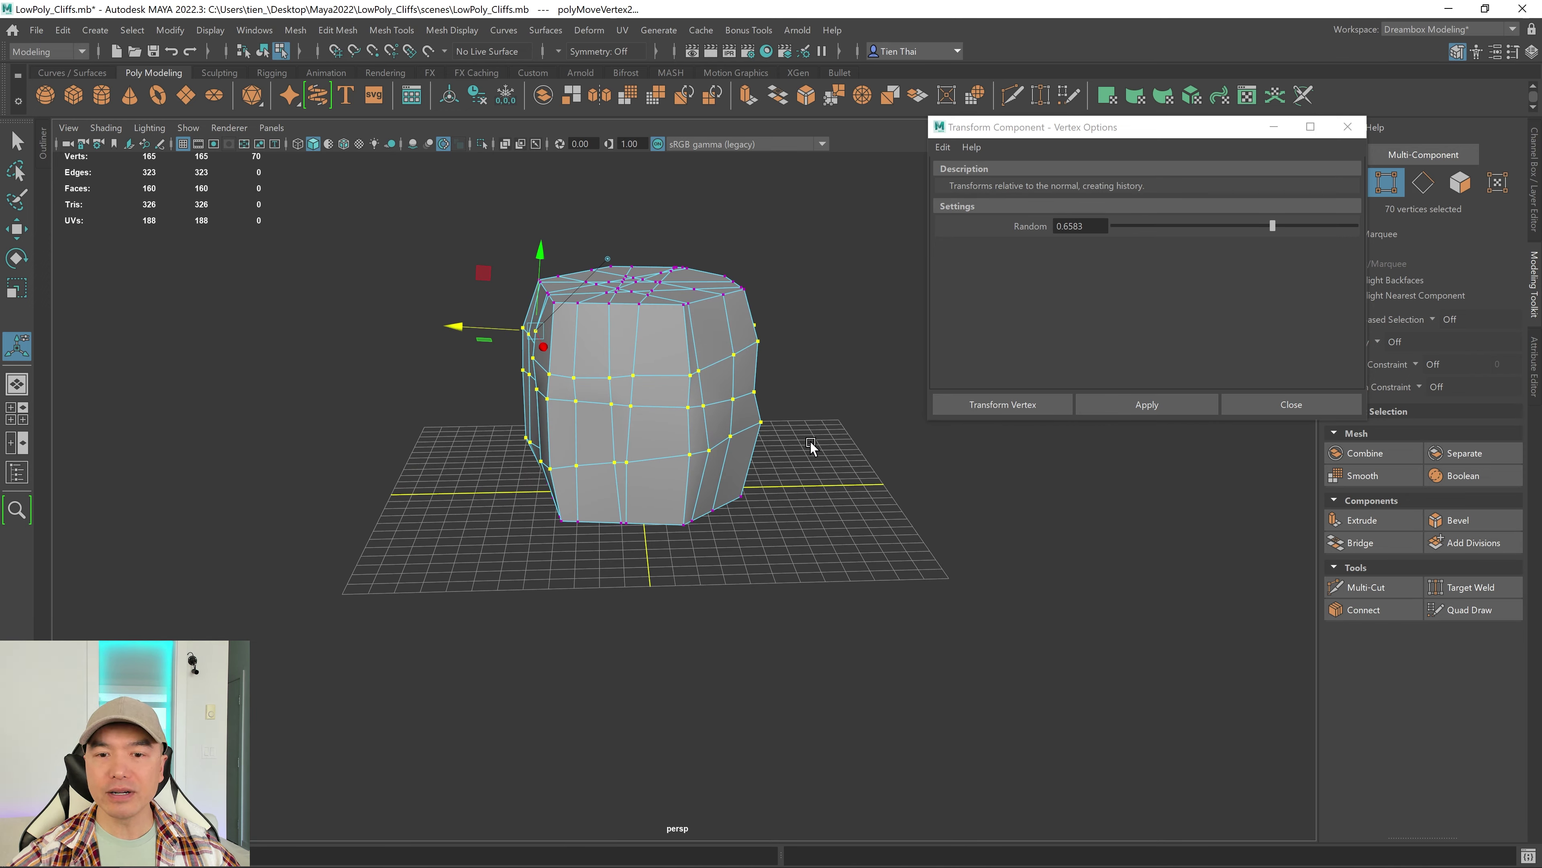
pyautogui.click(1348, 128)
pyautogui.keyDown('alt'); pyautogui.moveTo(911, 437); pyautogui.dragTo(841, 445); pyautogui.keyUp('alt')
pyautogui.moveTo(403, 493)
pyautogui.mouseDown()
pyautogui.moveTo(819, 562)
pyautogui.moveTo(844, 522)
pyautogui.moveTo(837, 537)
pyautogui.moveTo(819, 499)
pyautogui.moveTo(792, 503)
pyautogui.moveTo(812, 518)
pyautogui.mouseUp()
# - Toggle wireframe and shaded display and orbit the mesh to check the 48 selected bottom vertices
pyautogui.press('4')
pyautogui.press('5')
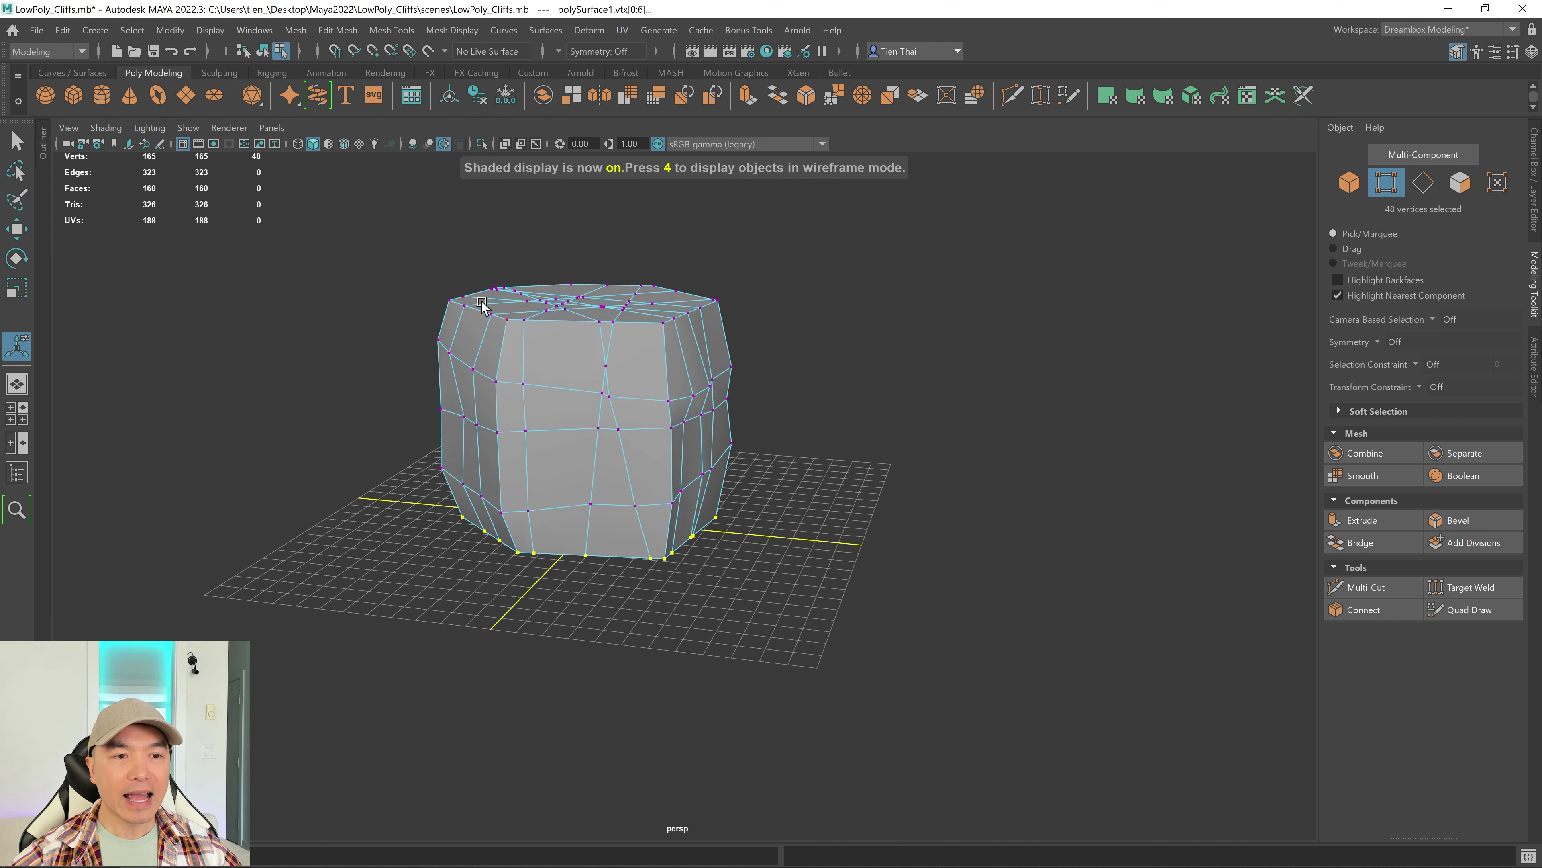
pyautogui.keyDown('alt'); pyautogui.moveTo(606, 390); pyautogui.dragTo(734, 430, button='right'); pyautogui.keyUp('alt')
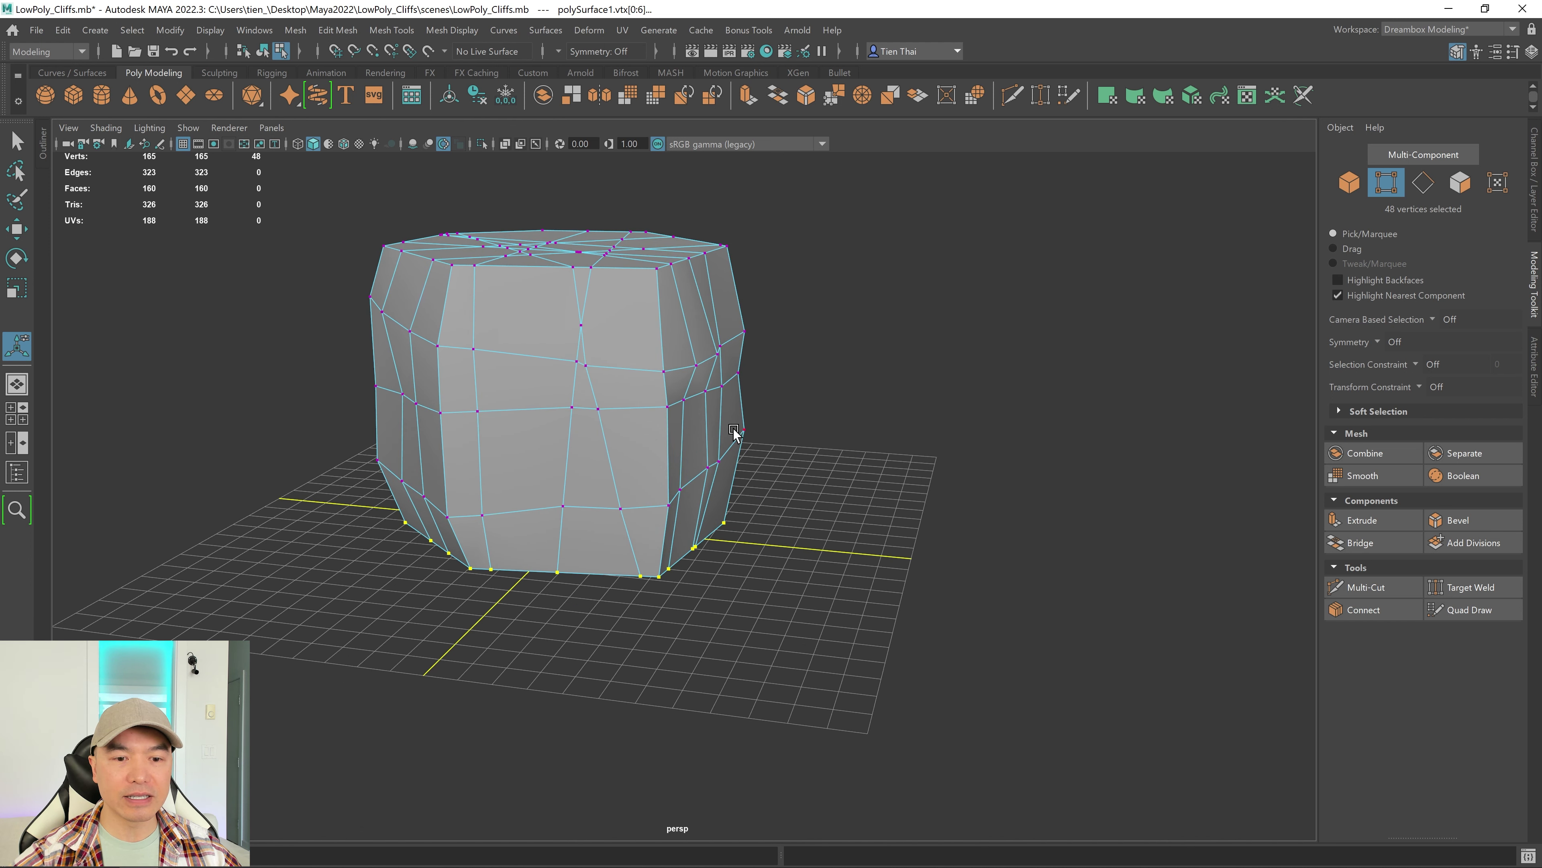
pyautogui.keyDown('alt'); pyautogui.moveTo(691, 537); pyautogui.dragTo(706, 529); pyautogui.keyUp('alt')
pyautogui.keyDown('alt'); pyautogui.moveTo(678, 640); pyautogui.dragTo(672, 647); pyautogui.keyUp('alt')
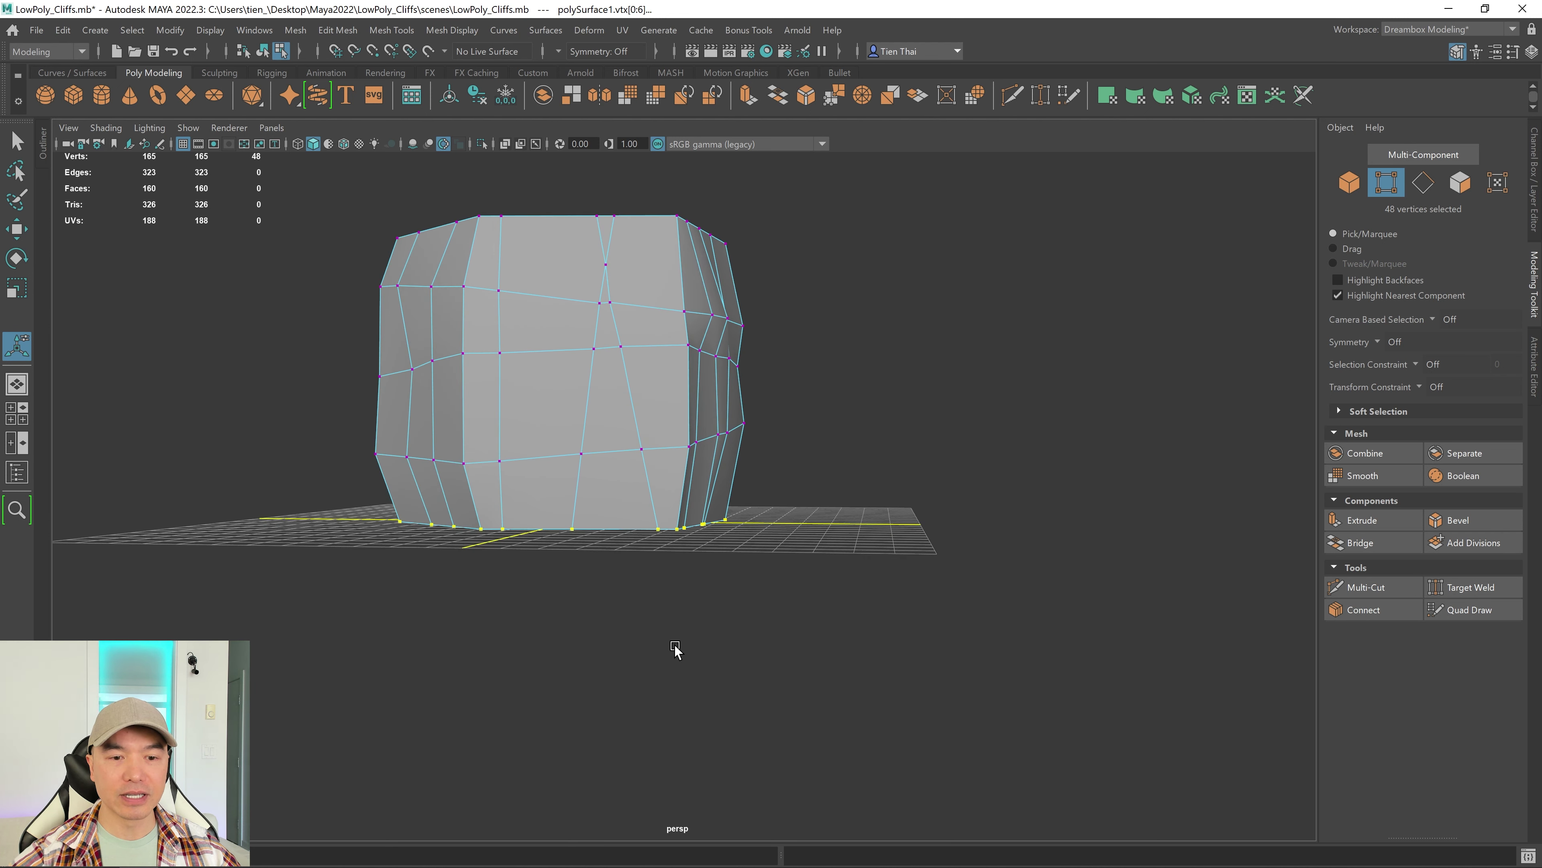
pyautogui.keyDown('alt'); pyautogui.moveTo(676, 576); pyautogui.dragTo(441, 552); pyautogui.keyUp('alt')
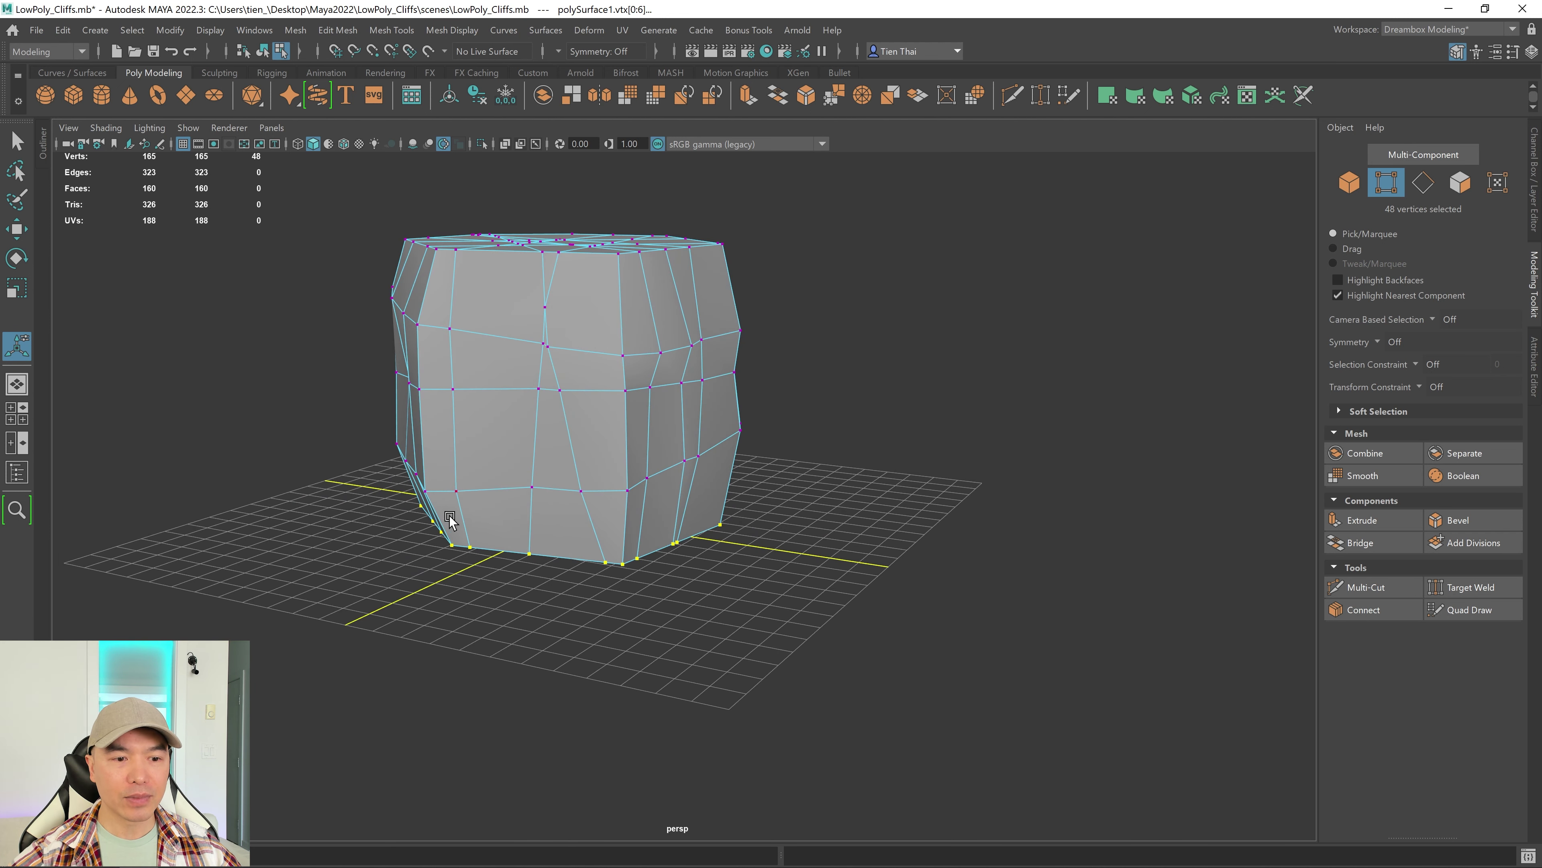
pyautogui.keyDown('alt'); pyautogui.moveTo(671, 551); pyautogui.dragTo(599, 523); pyautogui.keyUp('alt')
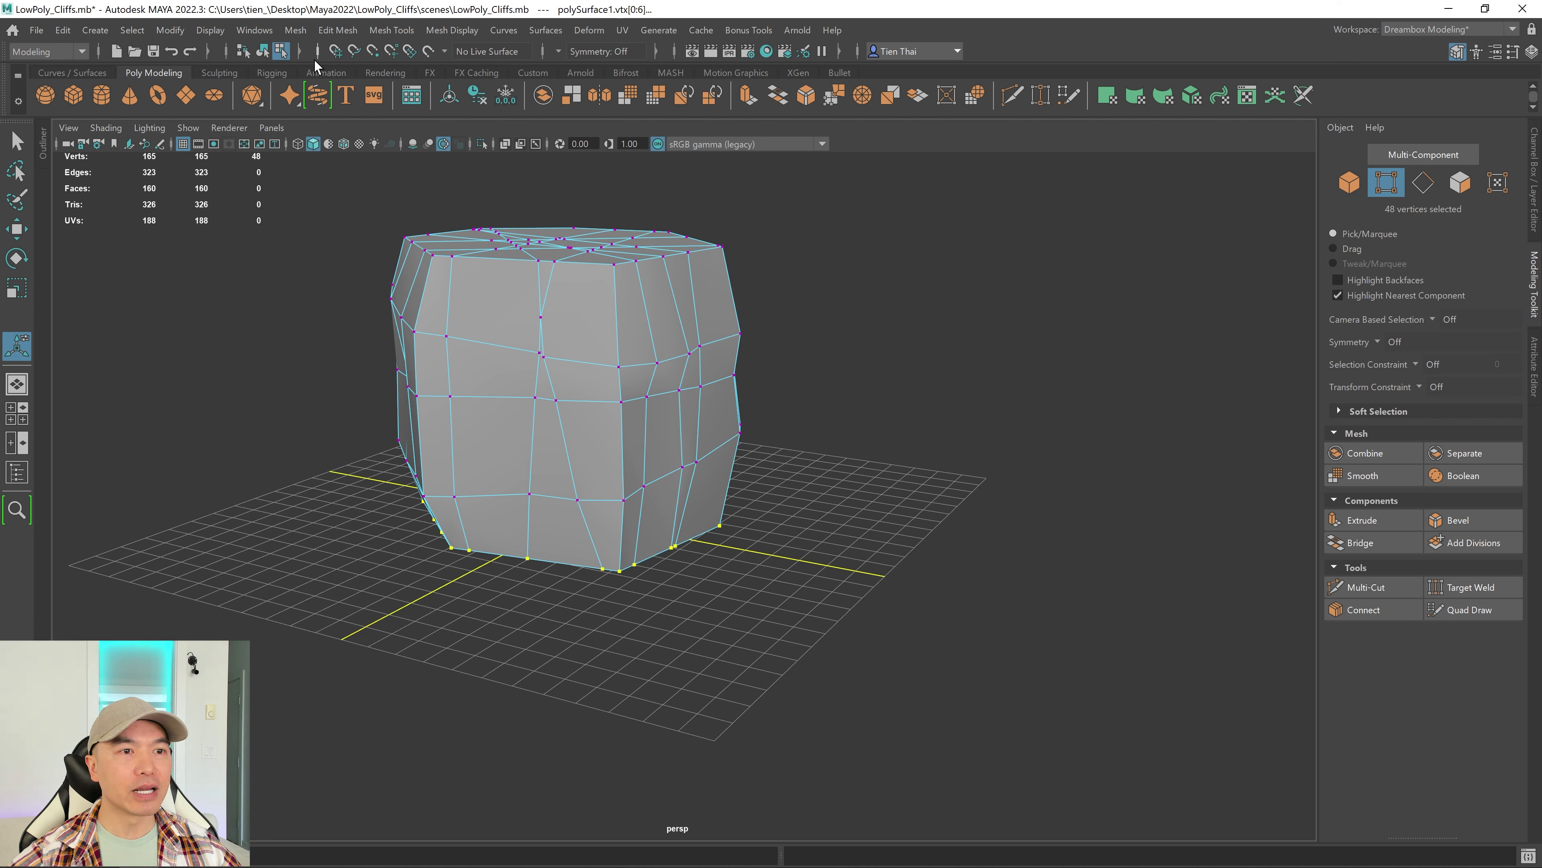
pyautogui.click(338, 29)
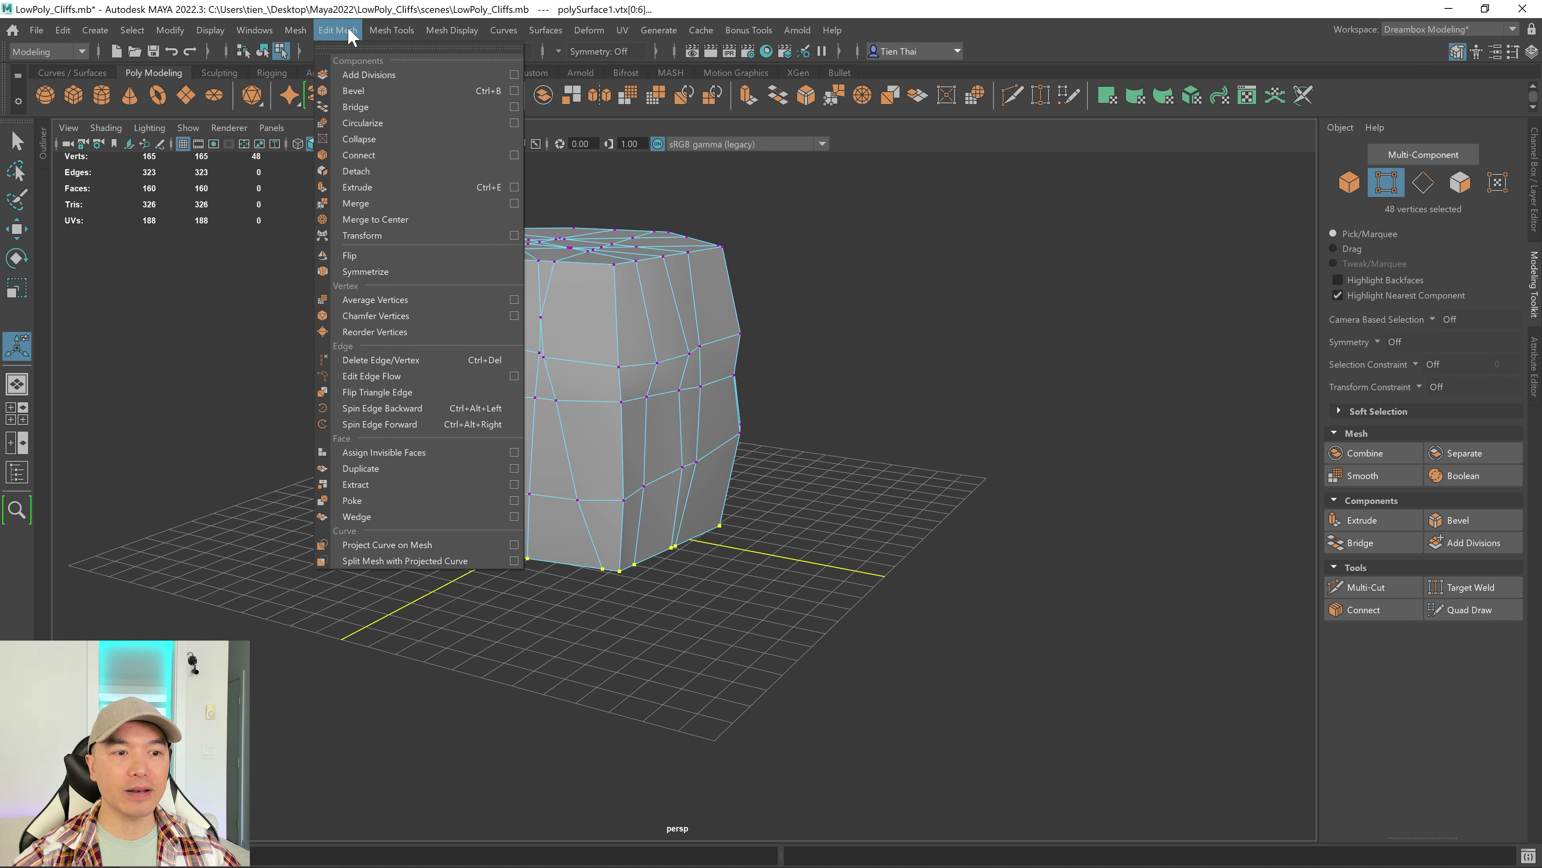
# - Apply a vertex transform to the bottom vertices and set its pivot and push axis
pyautogui.click(441, 241)
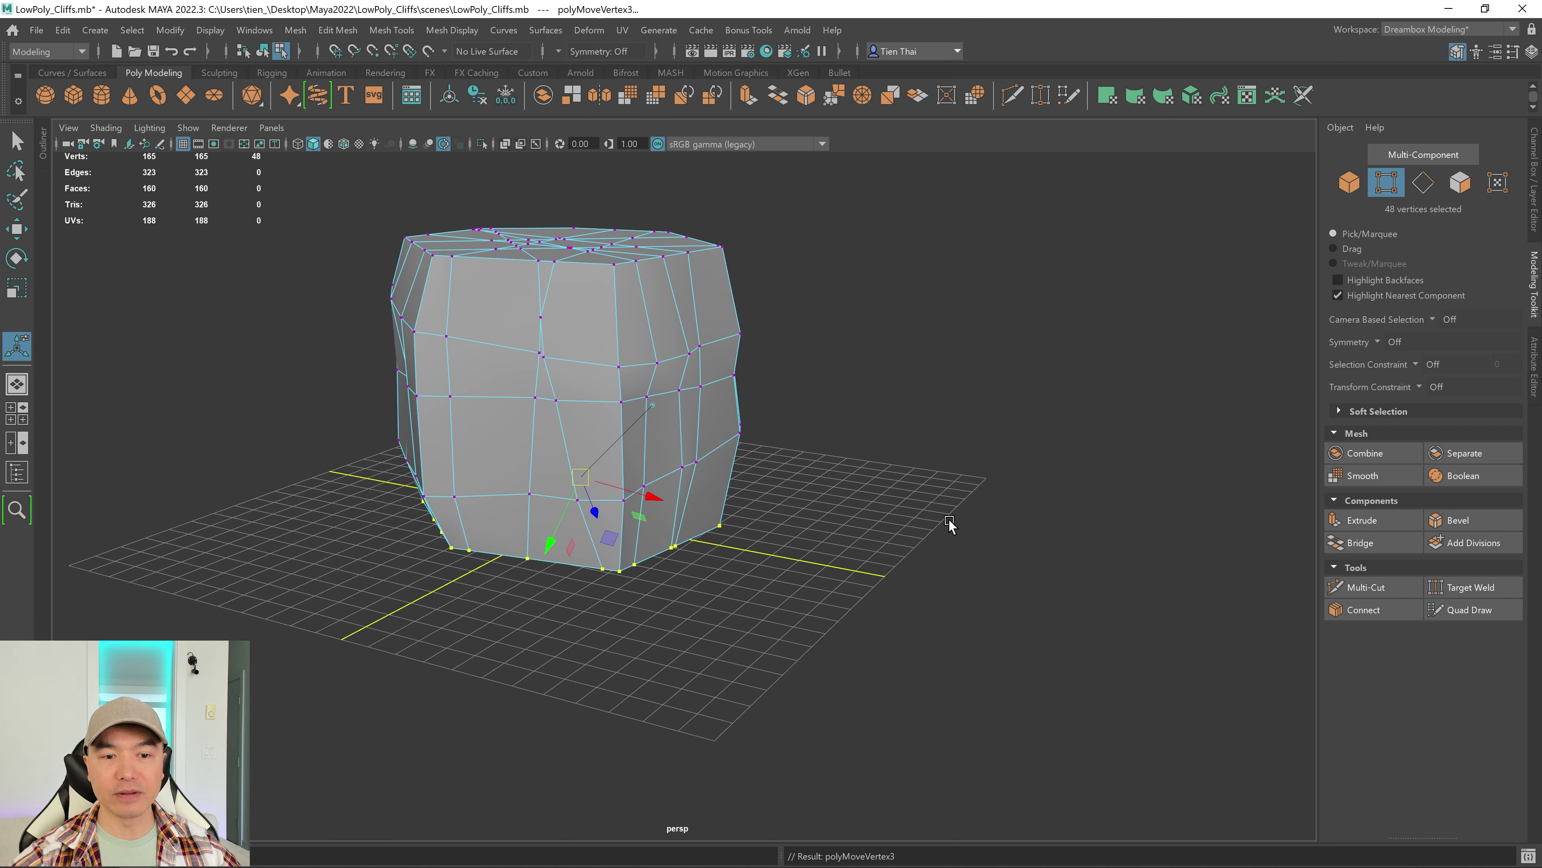
pyautogui.keyDown('alt'); pyautogui.moveTo(945, 504); pyautogui.dragTo(923, 584); pyautogui.keyUp('alt')
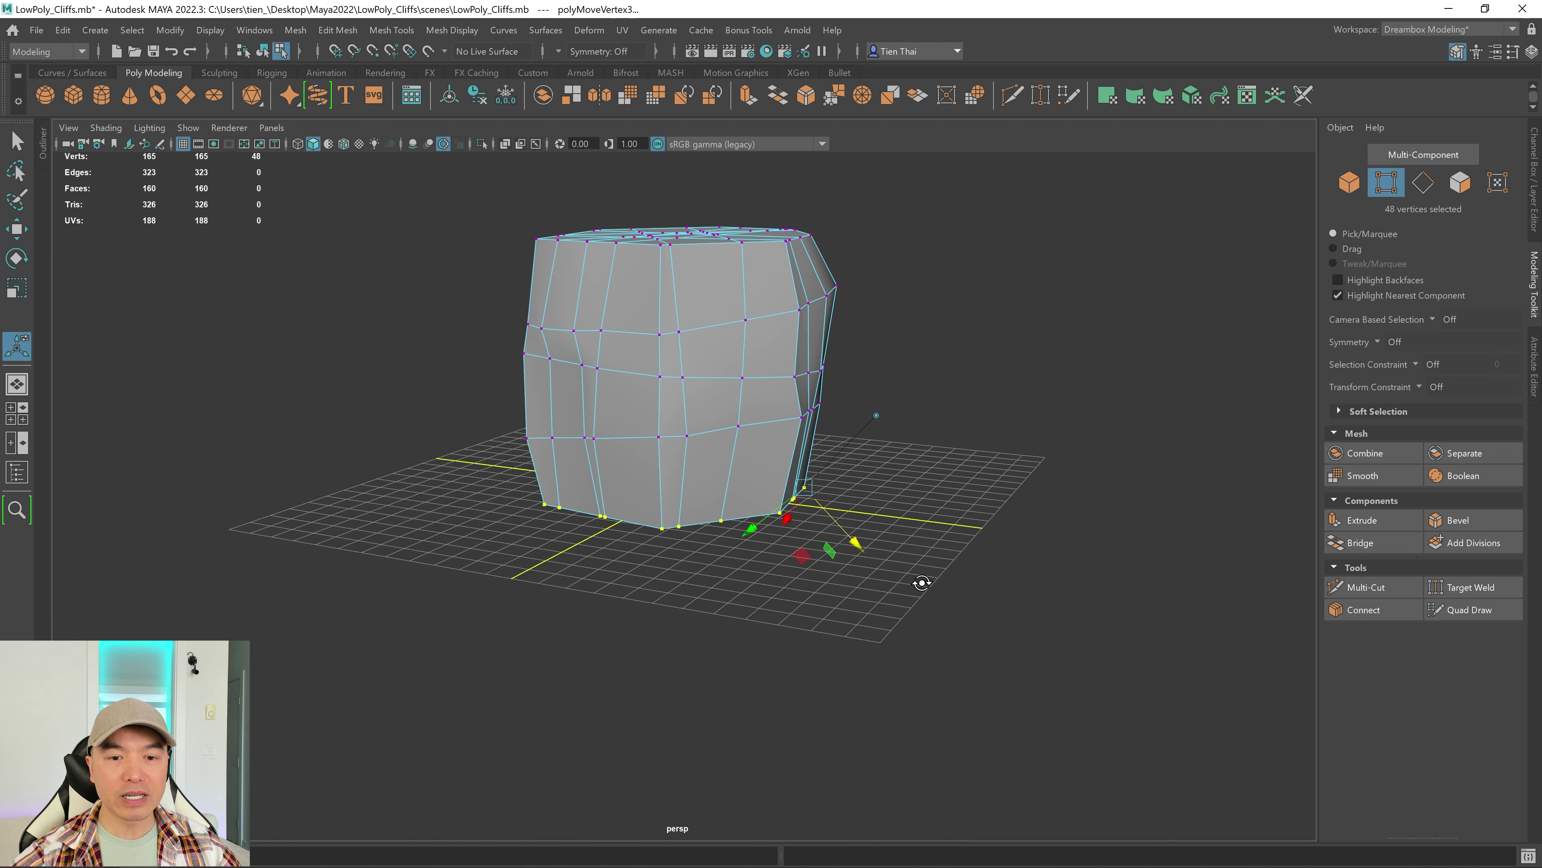
pyautogui.press('d')
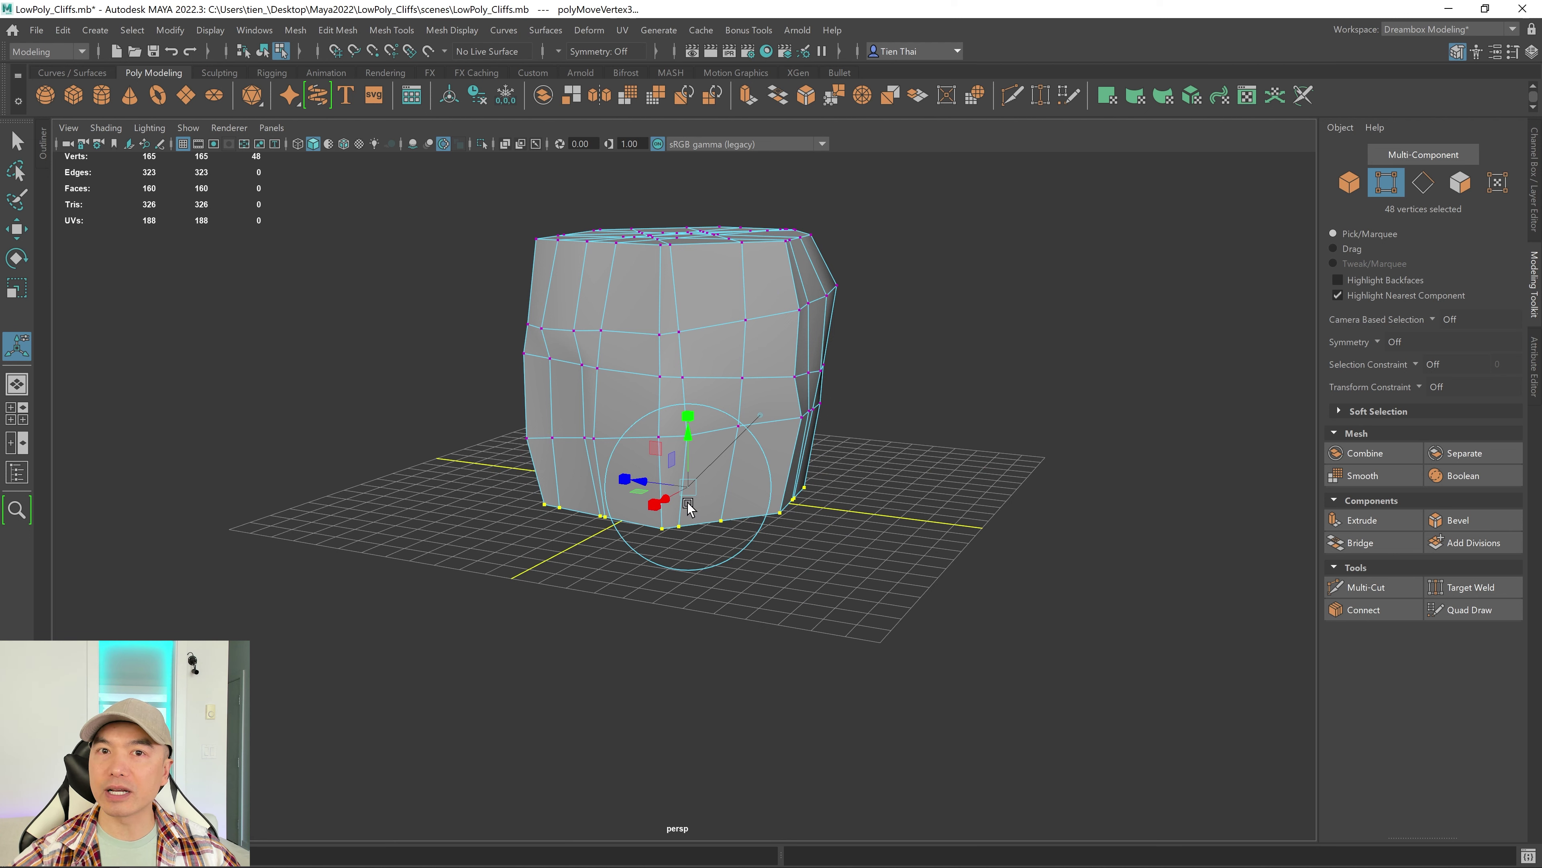
pyautogui.keyDown('alt'); pyautogui.moveTo(753, 522); pyautogui.dragTo(728, 529); pyautogui.keyUp('alt')
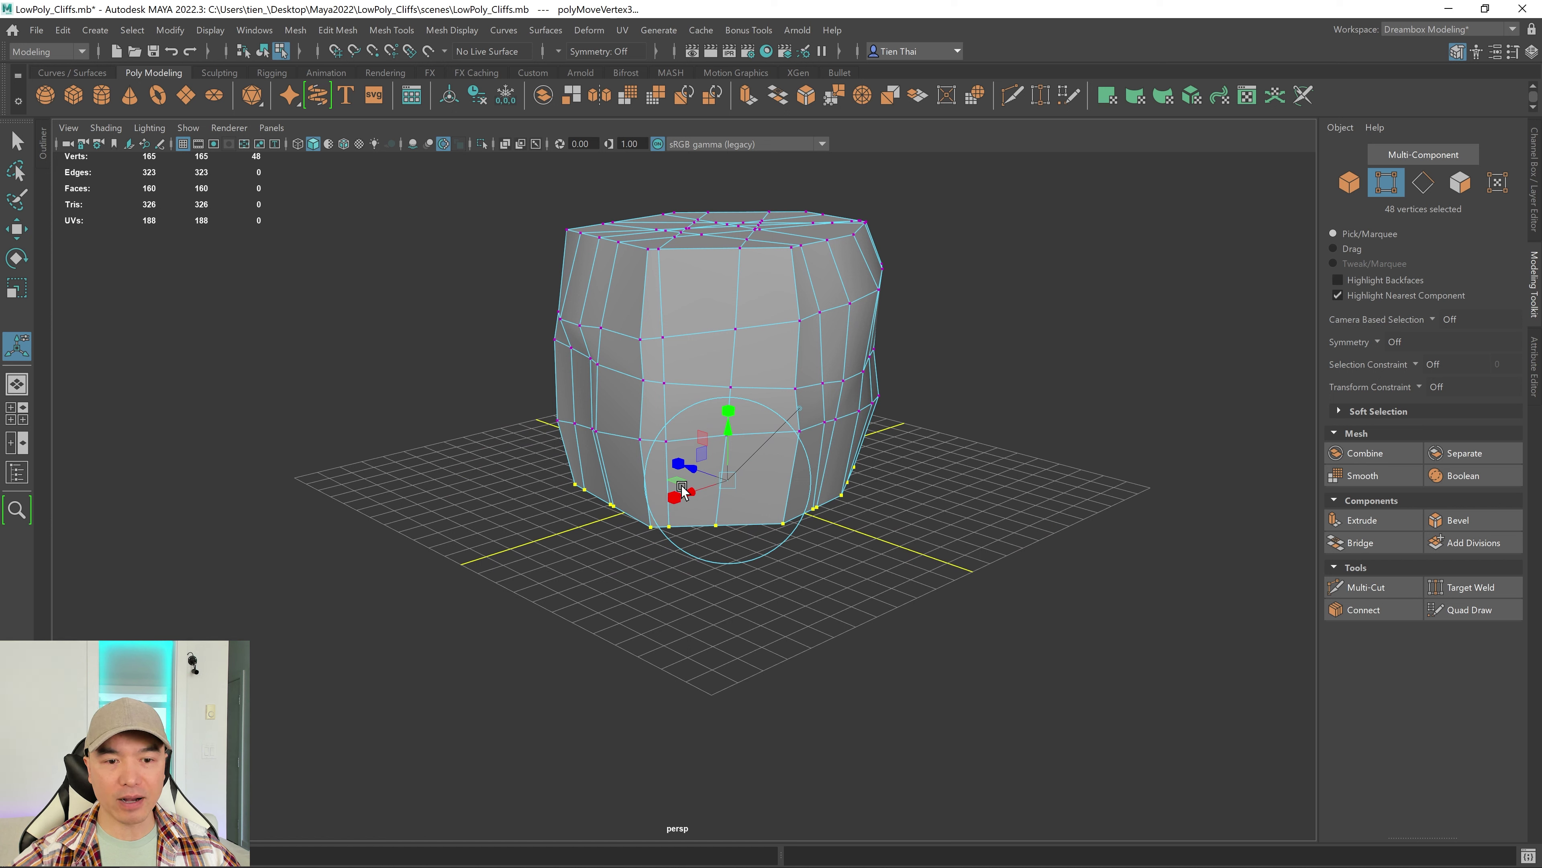
pyautogui.click(674, 498)
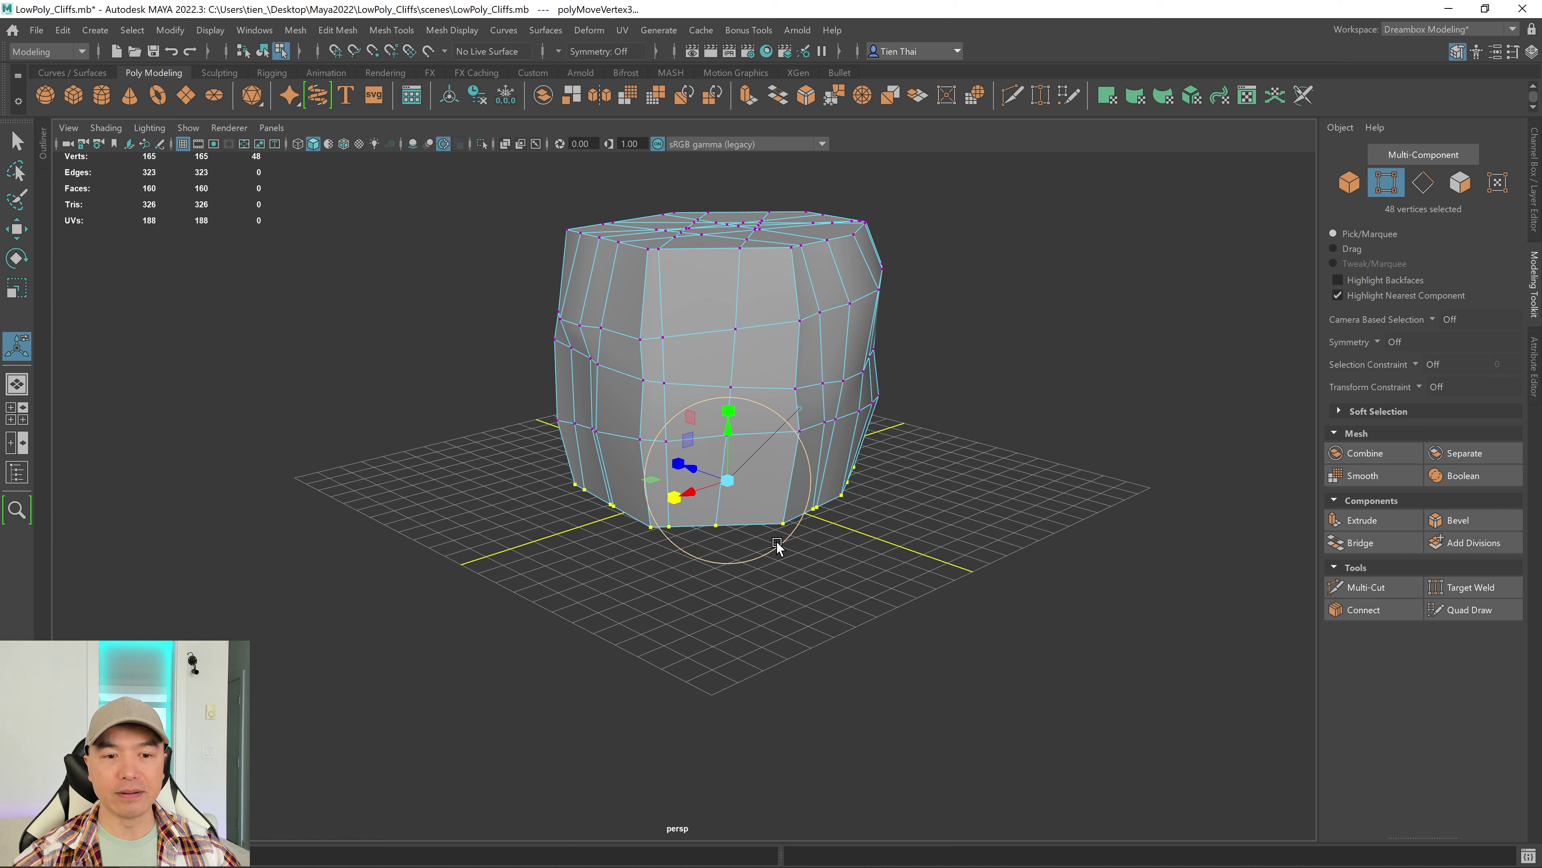
pyautogui.keyDown('alt'); pyautogui.moveTo(785, 534); pyautogui.dragTo(785, 558); pyautogui.keyUp('alt')
# - Drag the bottom vertices outward to flare the base, then return to the Select tool
pyautogui.moveTo(727, 475); pyautogui.dragTo(707, 553)
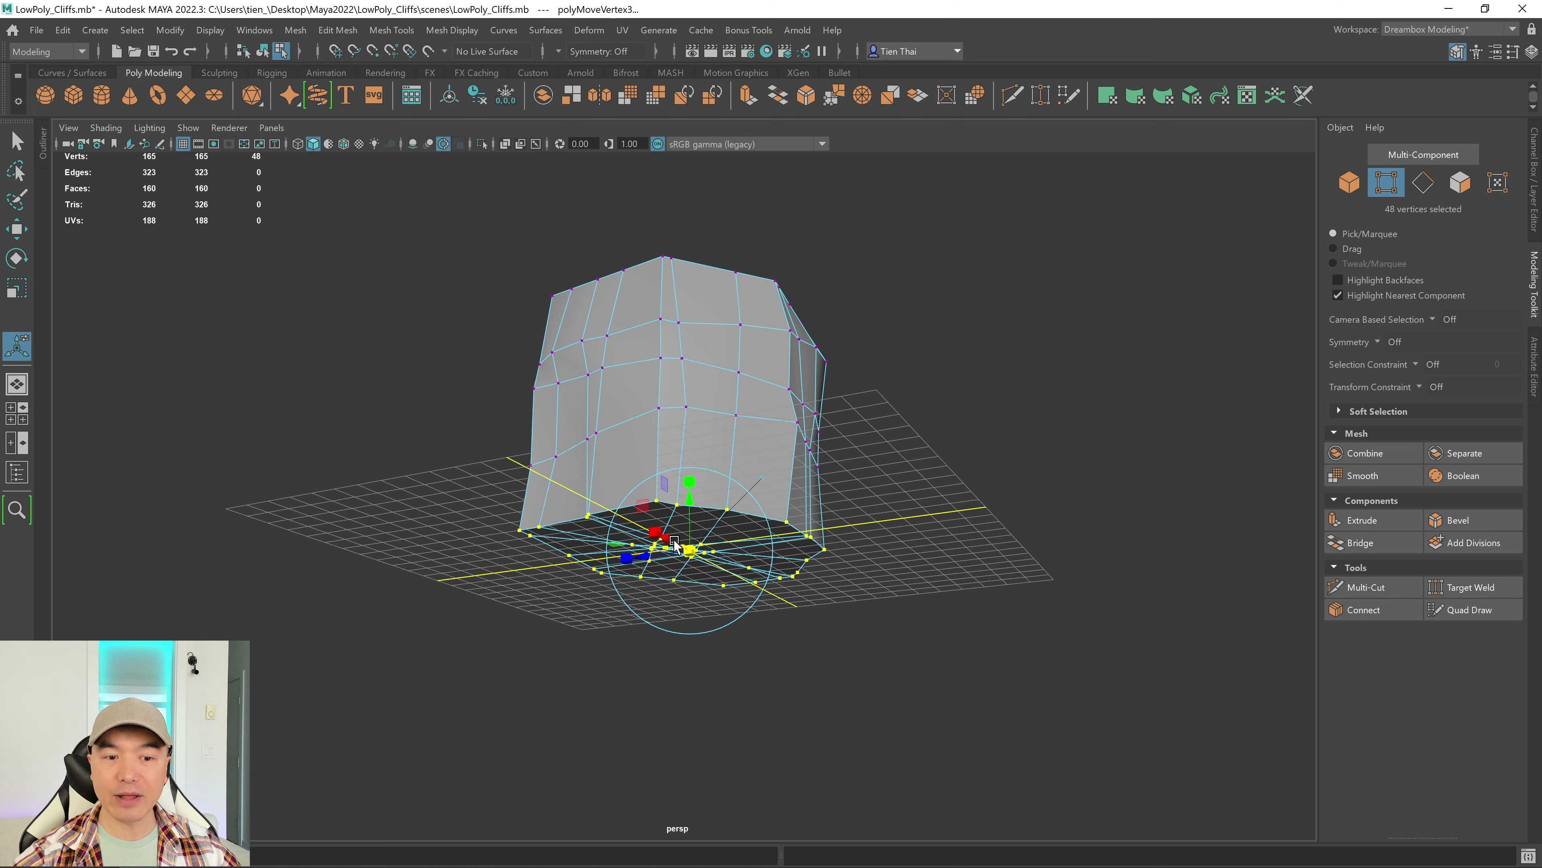
pyautogui.keyDown('alt'); pyautogui.moveTo(739, 608); pyautogui.dragTo(730, 620); pyautogui.keyUp('alt')
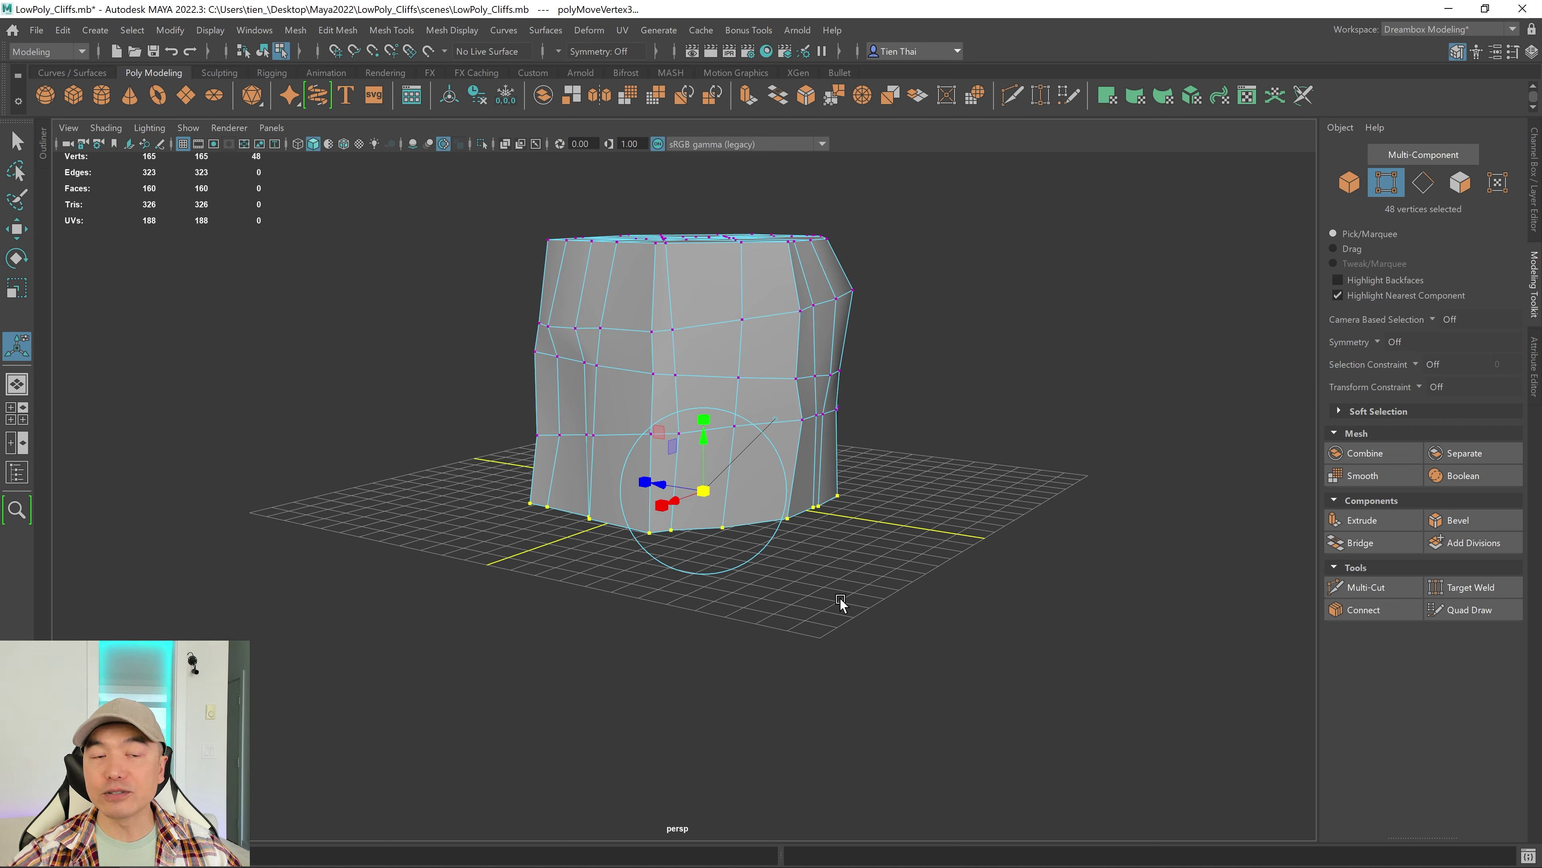
pyautogui.keyDown('alt'); pyautogui.moveTo(763, 533); pyautogui.dragTo(743, 542); pyautogui.keyUp('alt')
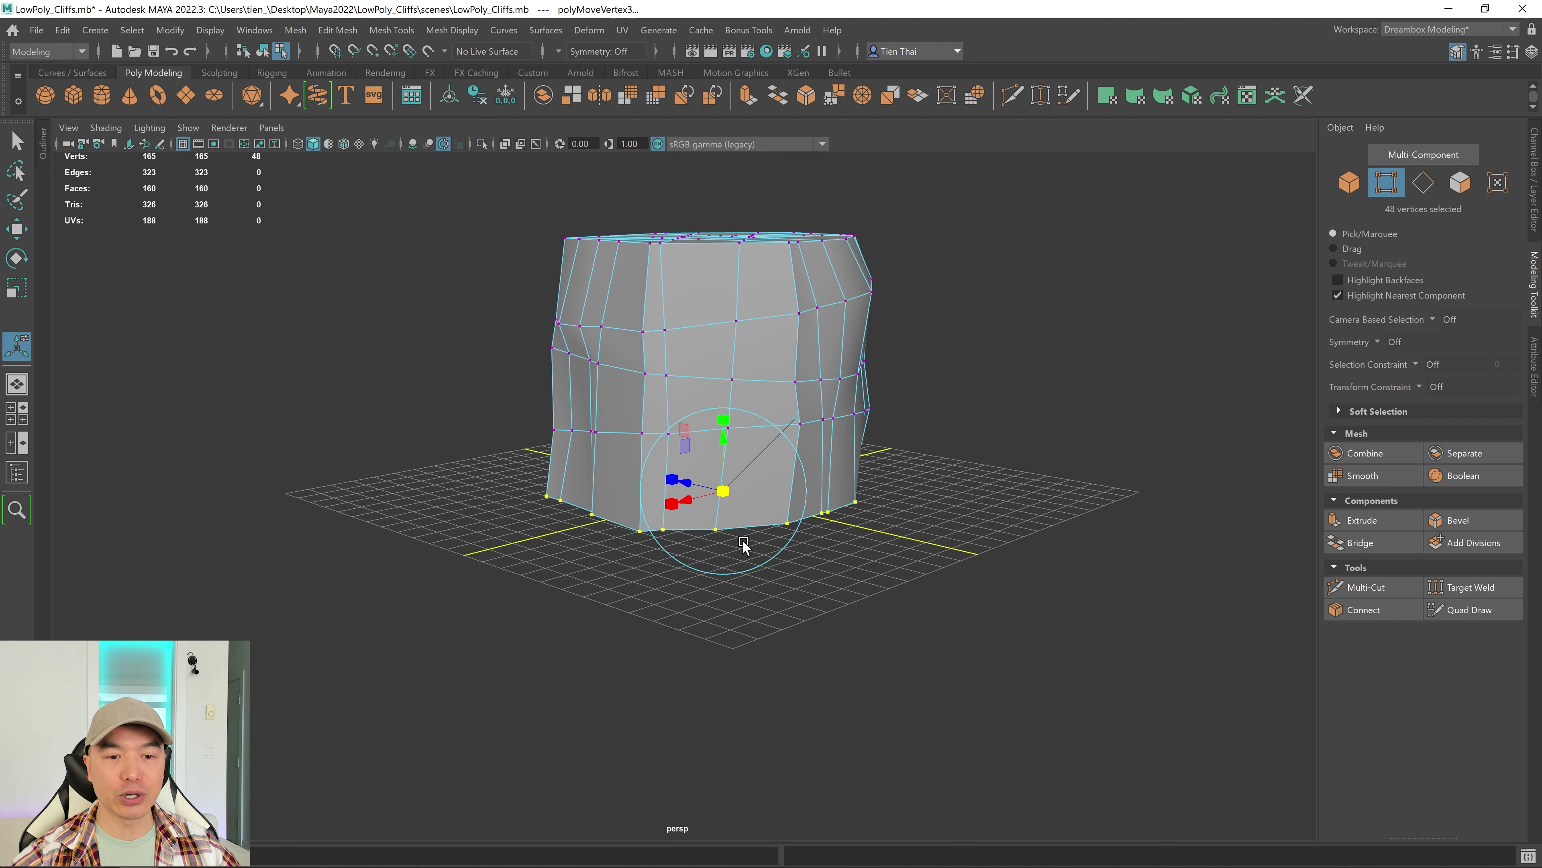
pyautogui.click(723, 490)
pyautogui.moveTo(723, 490); pyautogui.dragTo(777, 506)
pyautogui.scroll(-3, 771, 483)
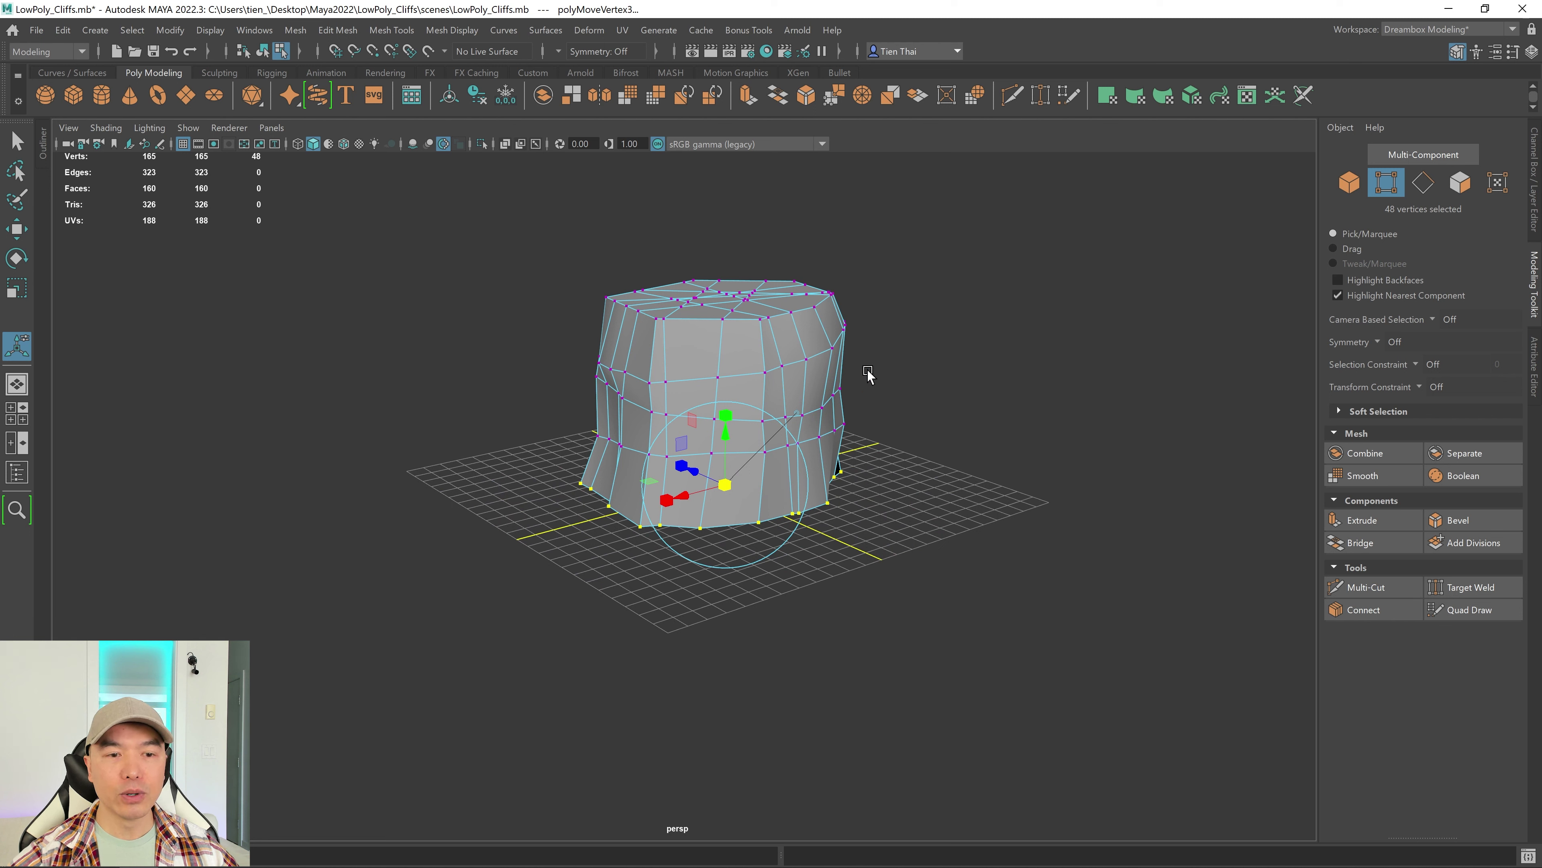
pyautogui.click(17, 141)
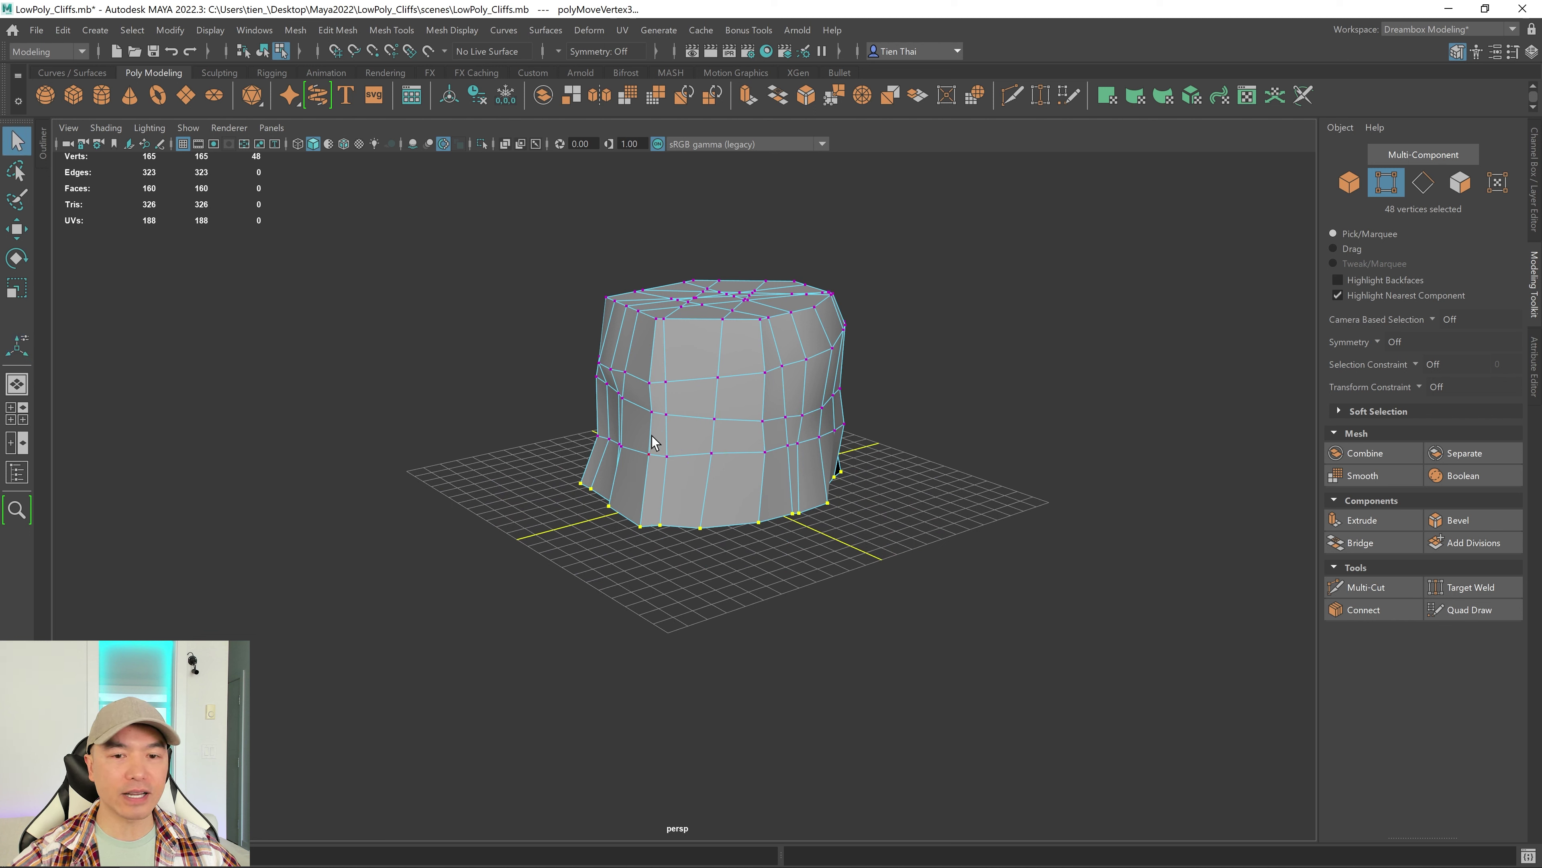
# - Switch to object mode, select the column mesh and show its Channel Box inputs
pyautogui.press('F8')
pyautogui.click(944, 293)
pyautogui.click(821, 329)
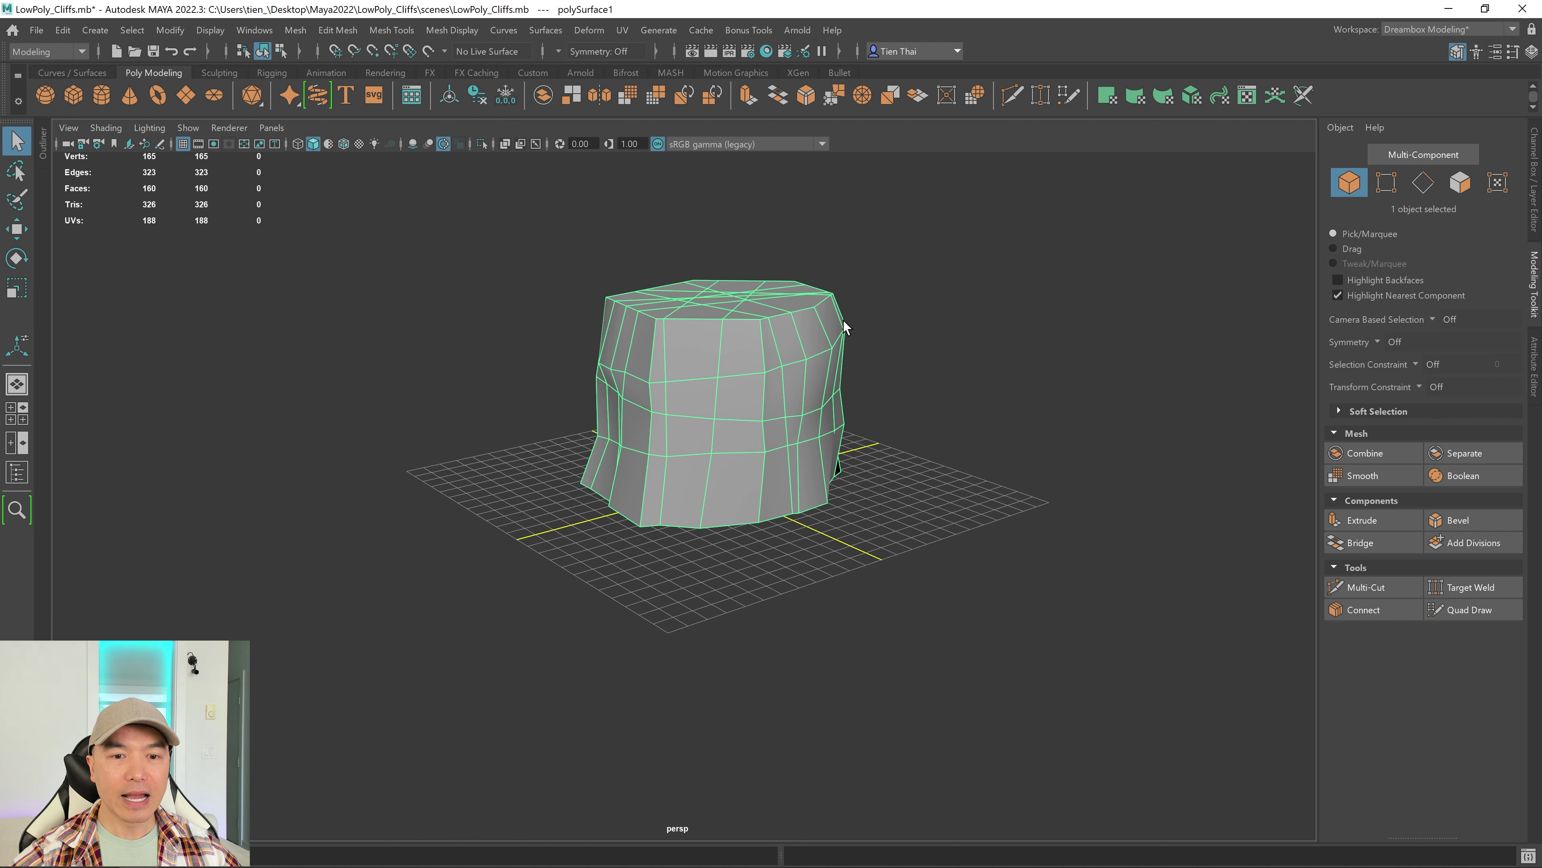
pyautogui.click(1534, 183)
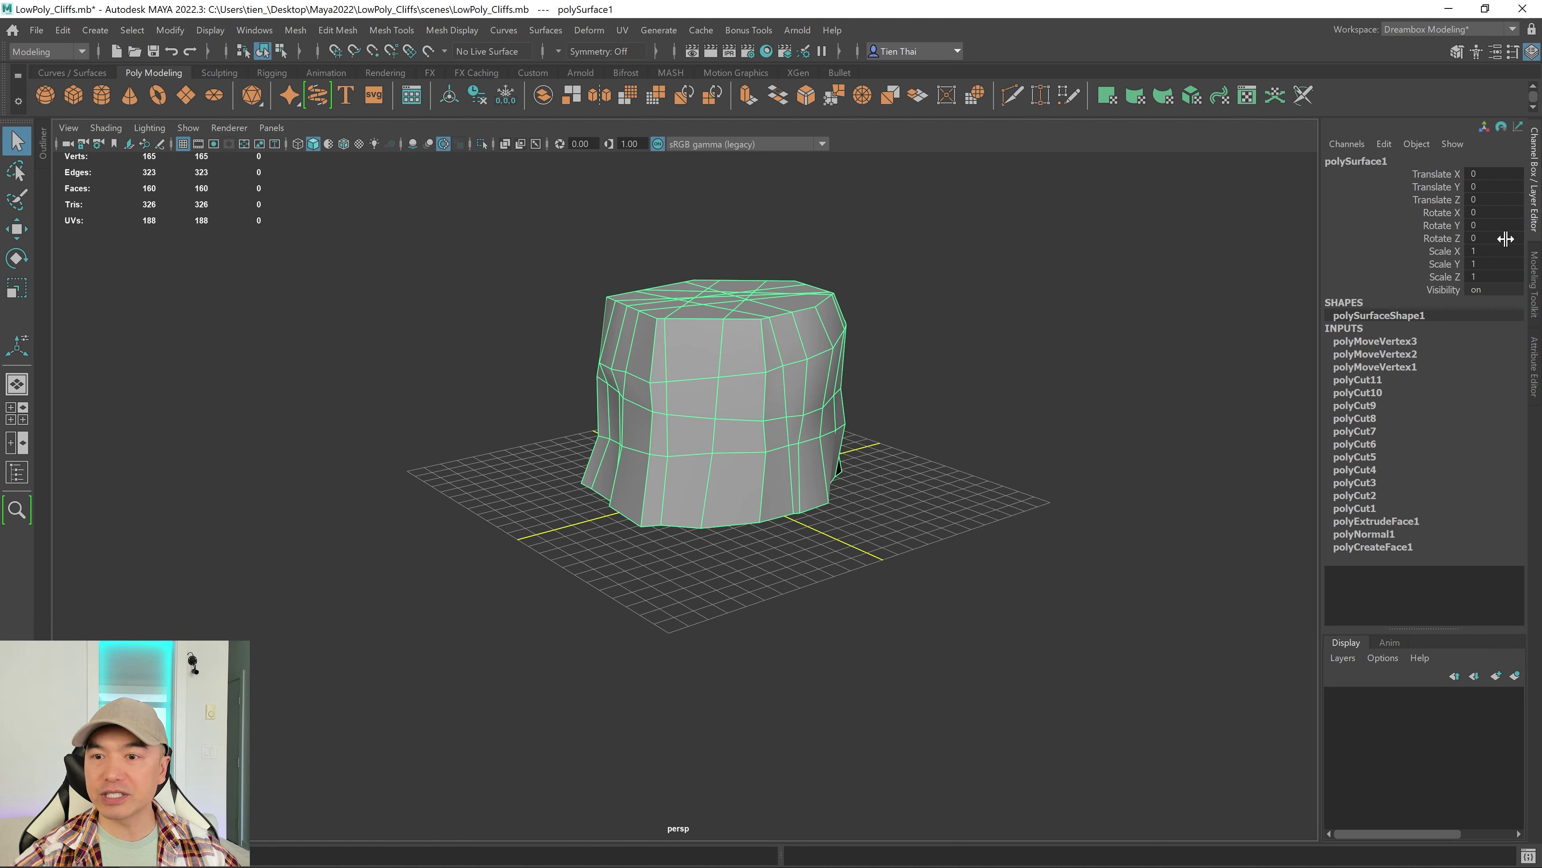
pyautogui.keyDown('alt'); pyautogui.moveTo(878, 375); pyautogui.dragTo(853, 435); pyautogui.keyUp('alt')
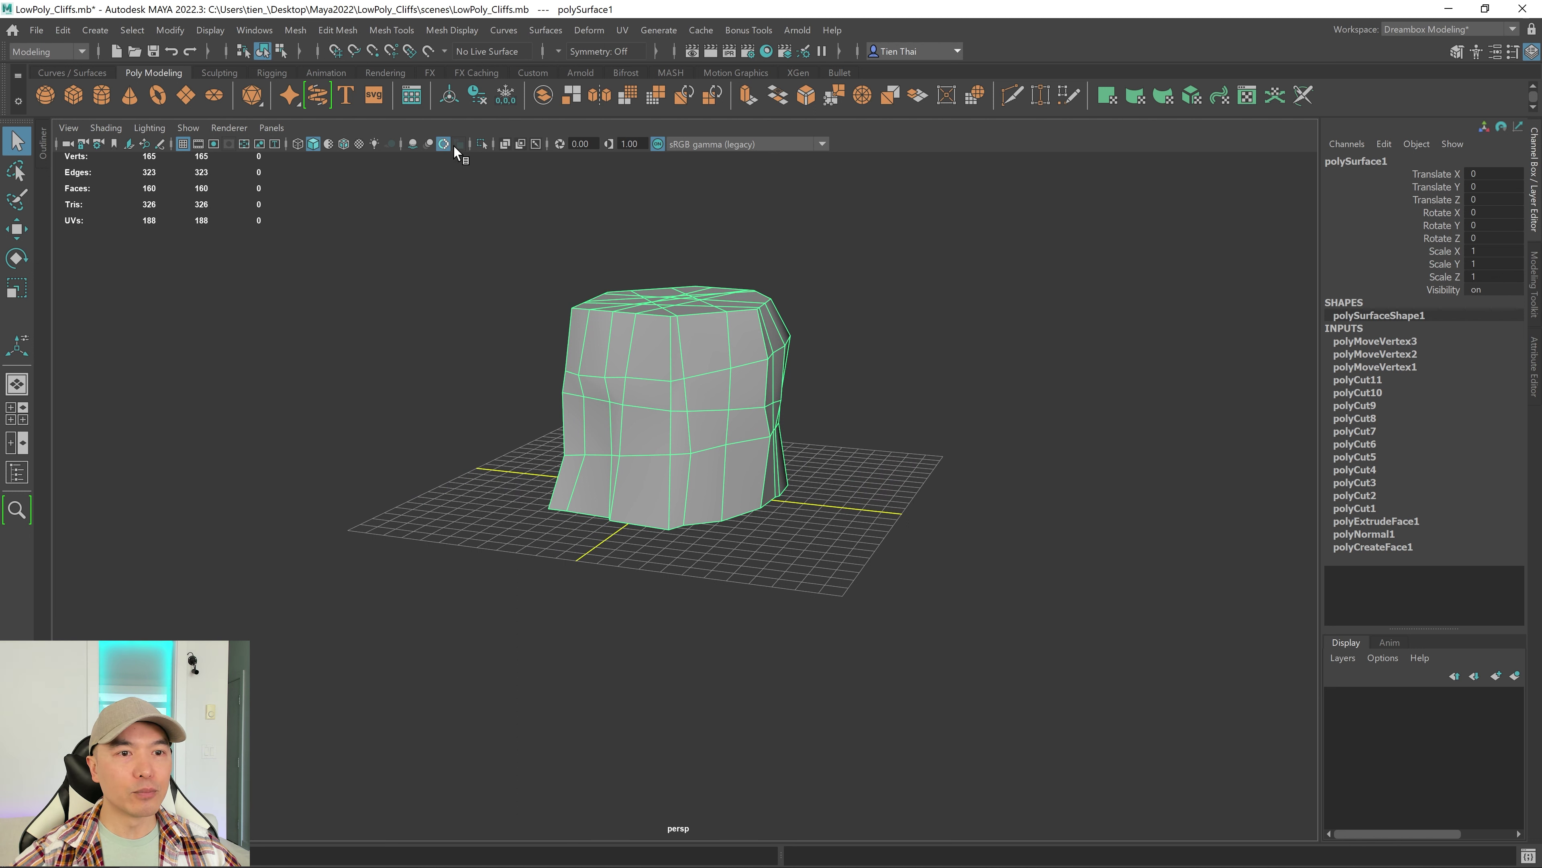
# - Delete the column's construction history by object, then inspect its top
pyautogui.click(479, 97)
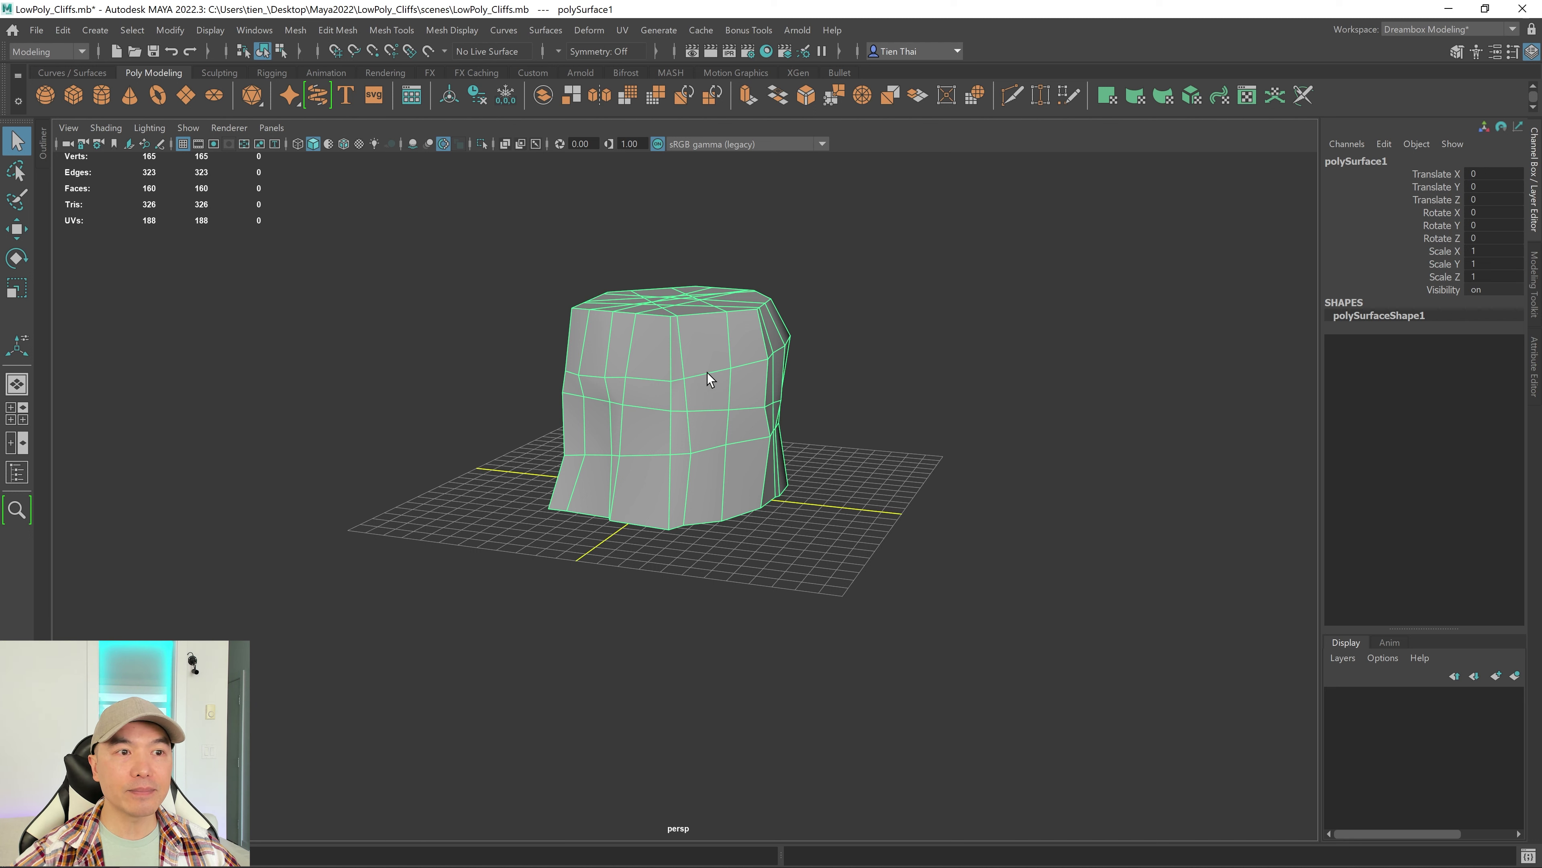
pyautogui.keyDown('alt'); pyautogui.moveTo(674, 343); pyautogui.dragTo(688, 373); pyautogui.keyUp('alt')
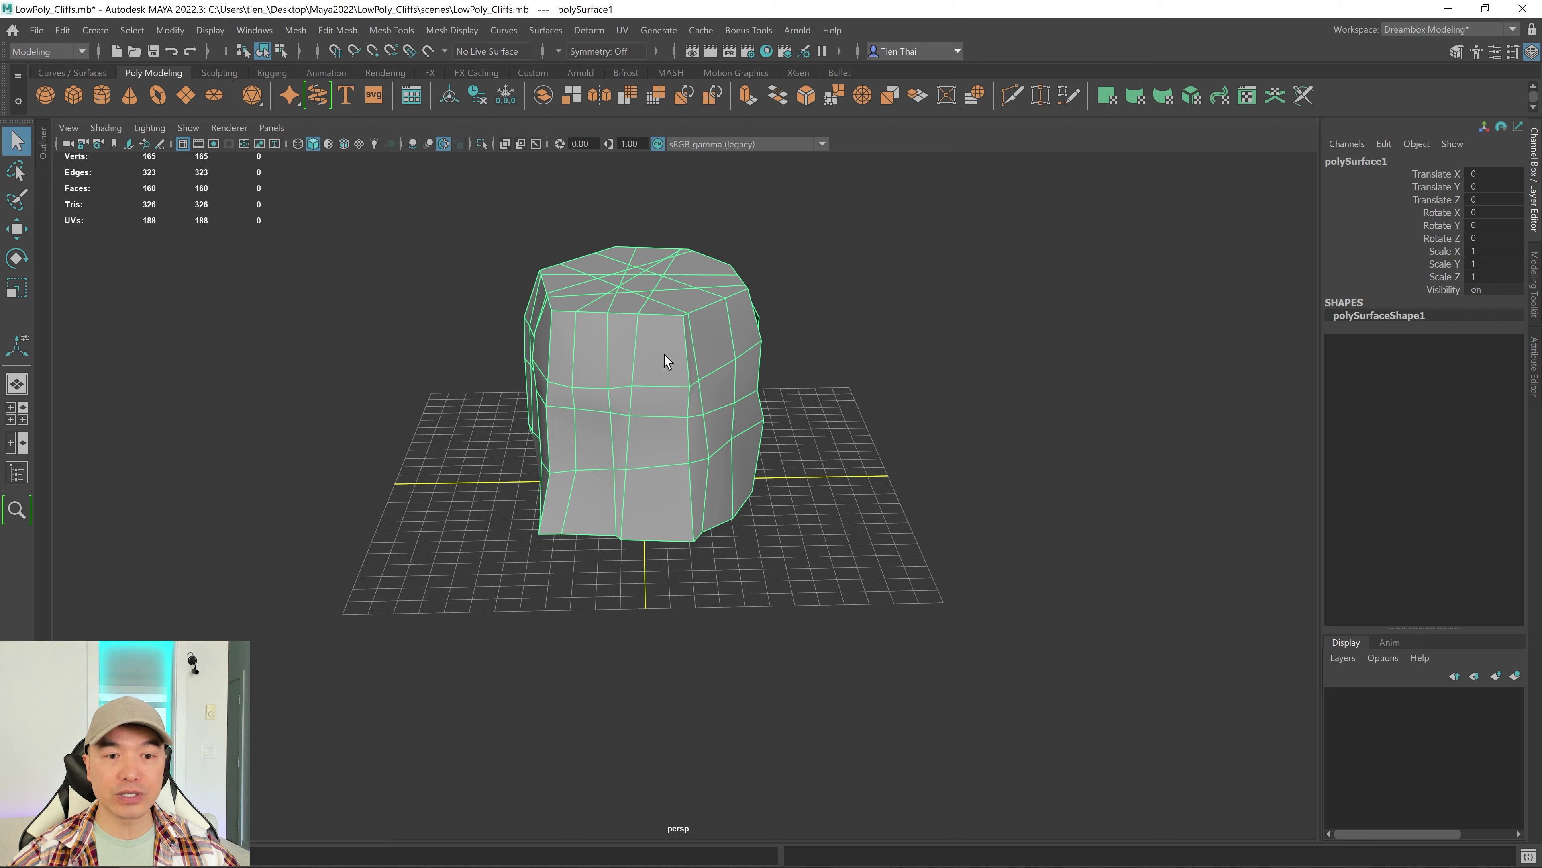
pyautogui.scroll(3, 665, 354)
pyautogui.keyDown('alt'); pyautogui.moveTo(905, 376); pyautogui.dragTo(835, 380); pyautogui.keyUp('alt')
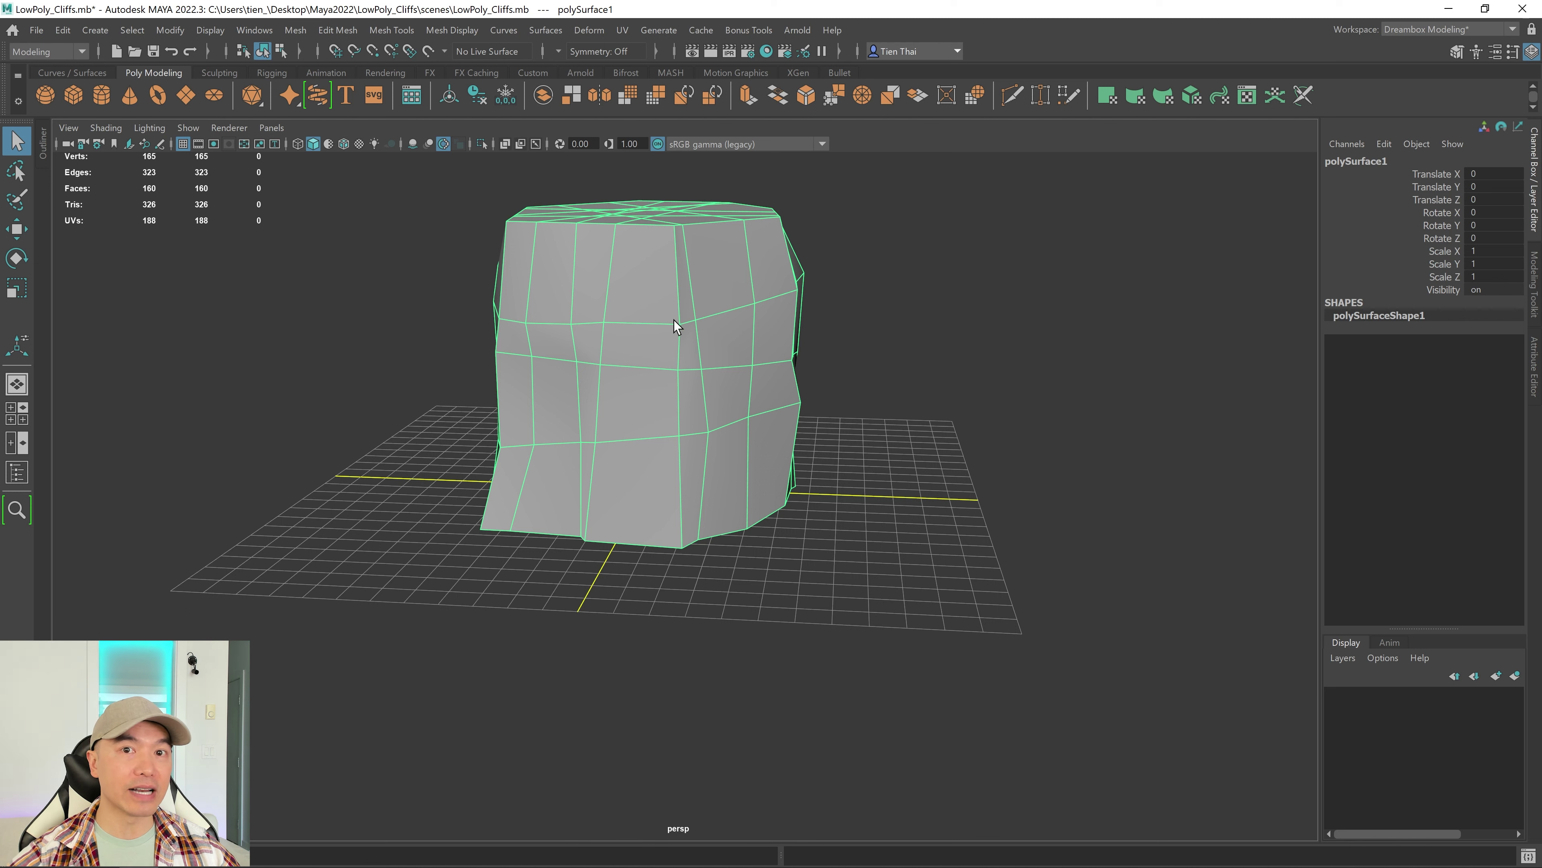
pyautogui.keyDown('alt'); pyautogui.moveTo(669, 309); pyautogui.dragTo(669, 251); pyautogui.keyUp('alt')
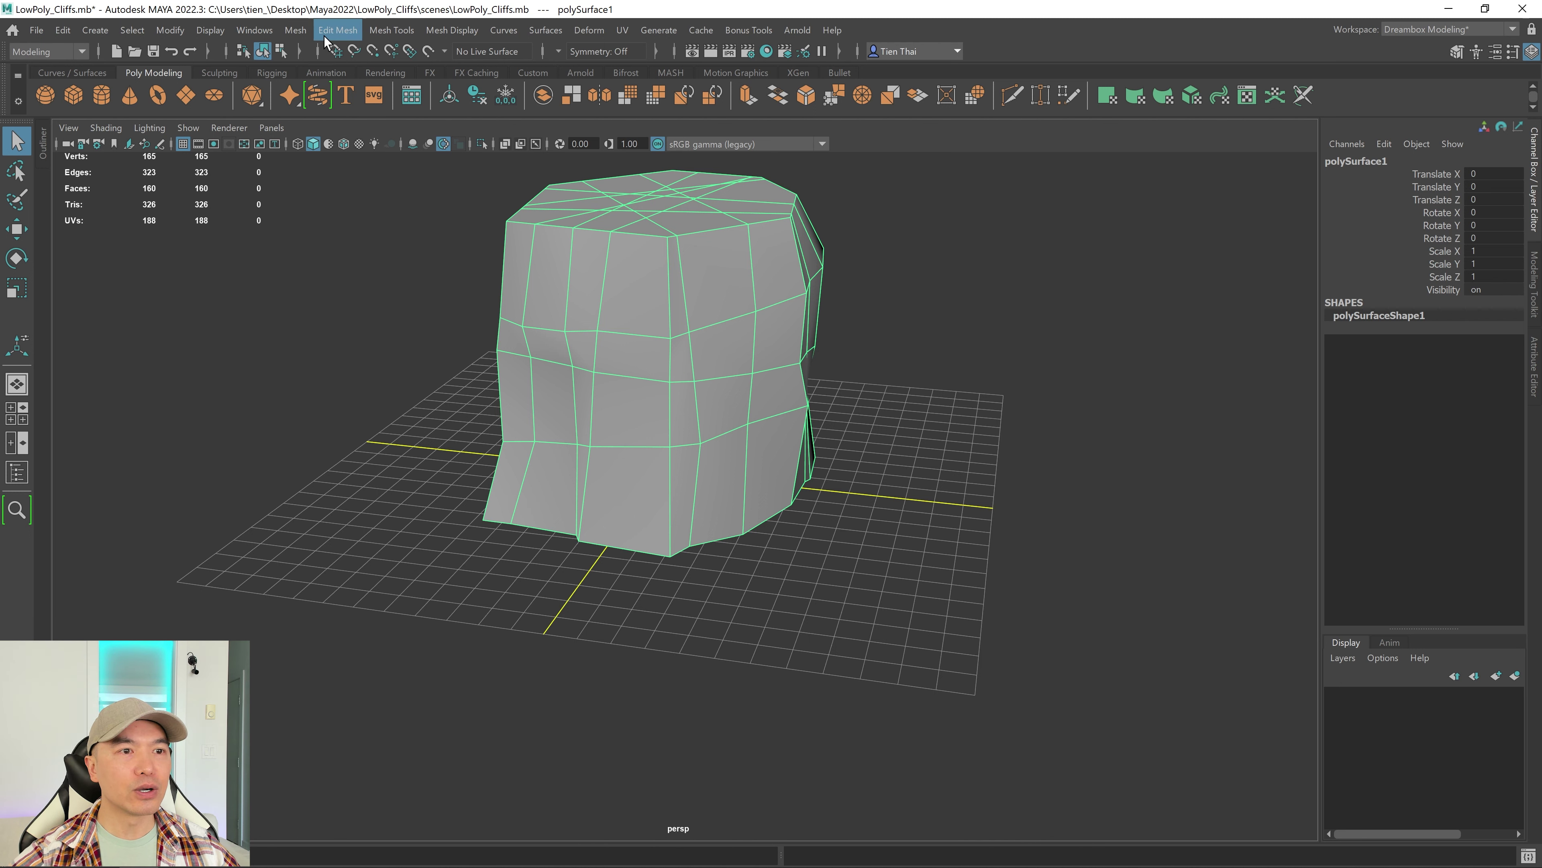
# - Undo a trial remesh, then apply Remesh from its option box with automatic edge length
pyautogui.click(292, 32)
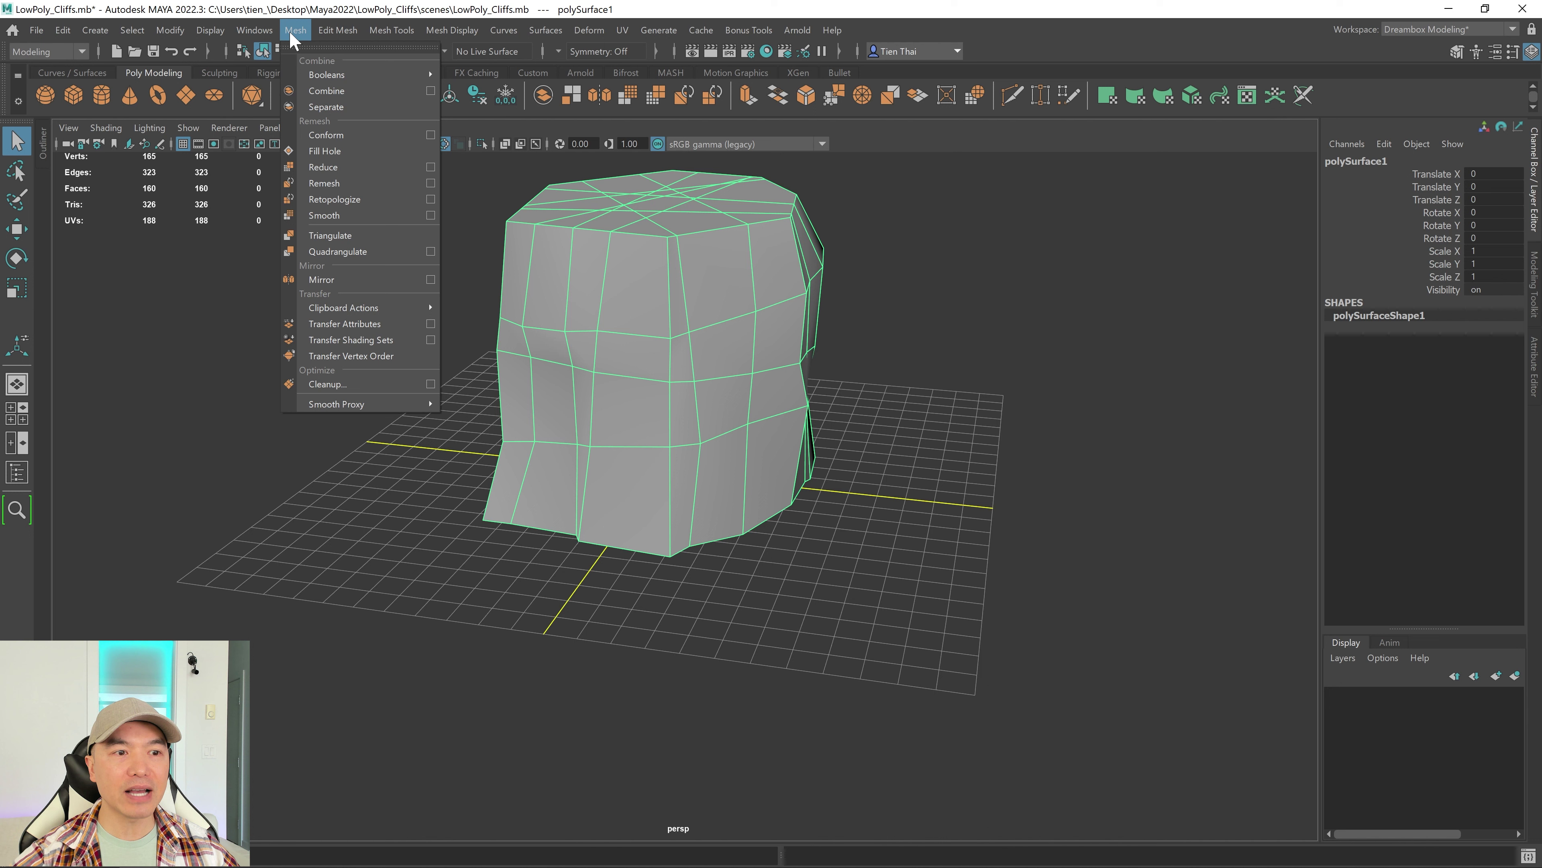
pyautogui.click(323, 183)
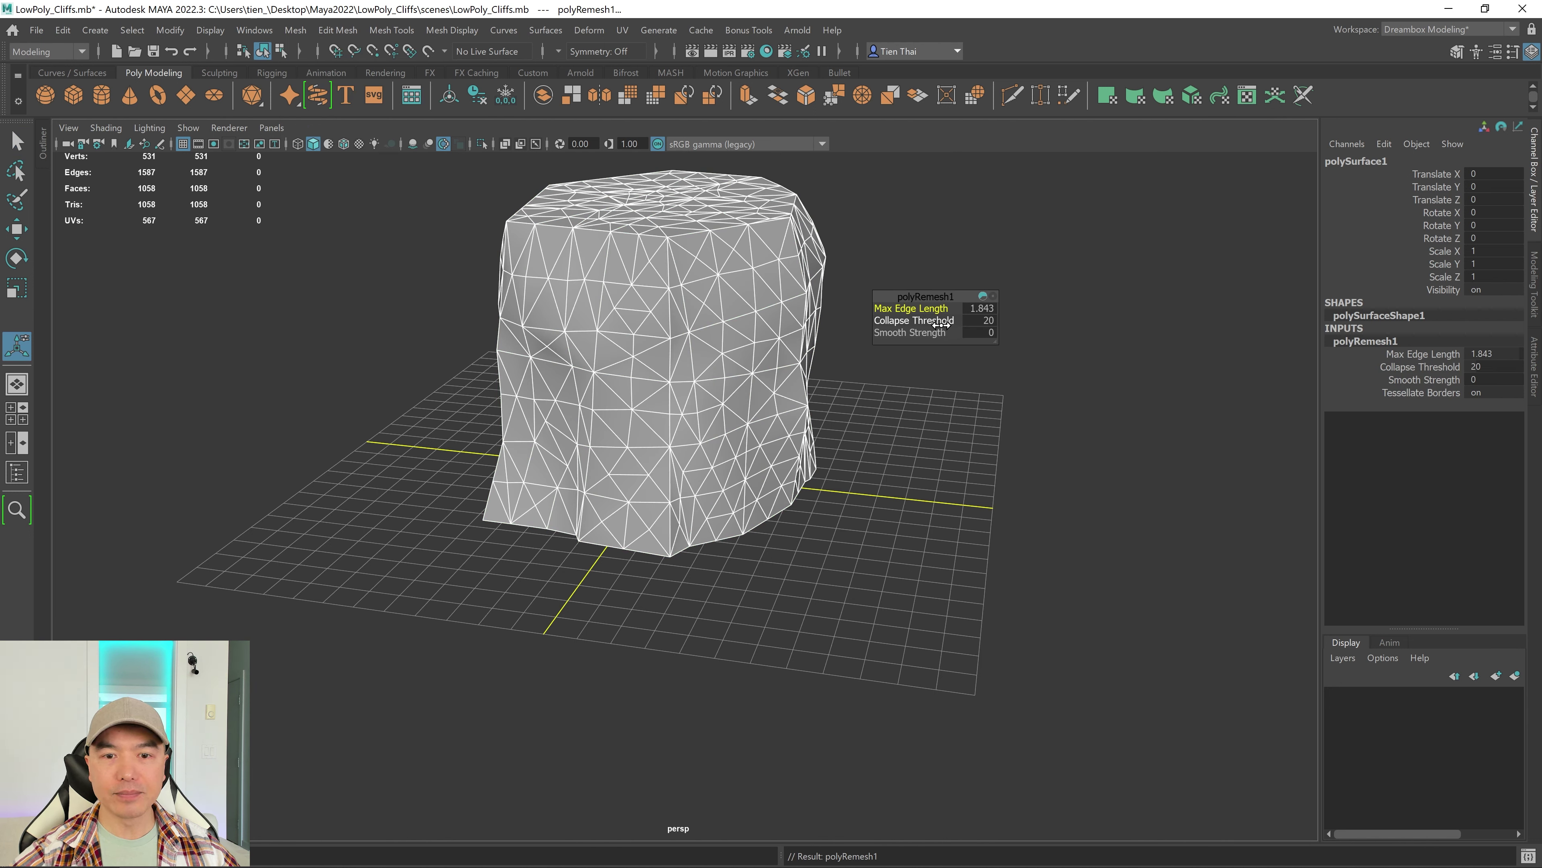
pyautogui.hotkey('ctrl', 'z')
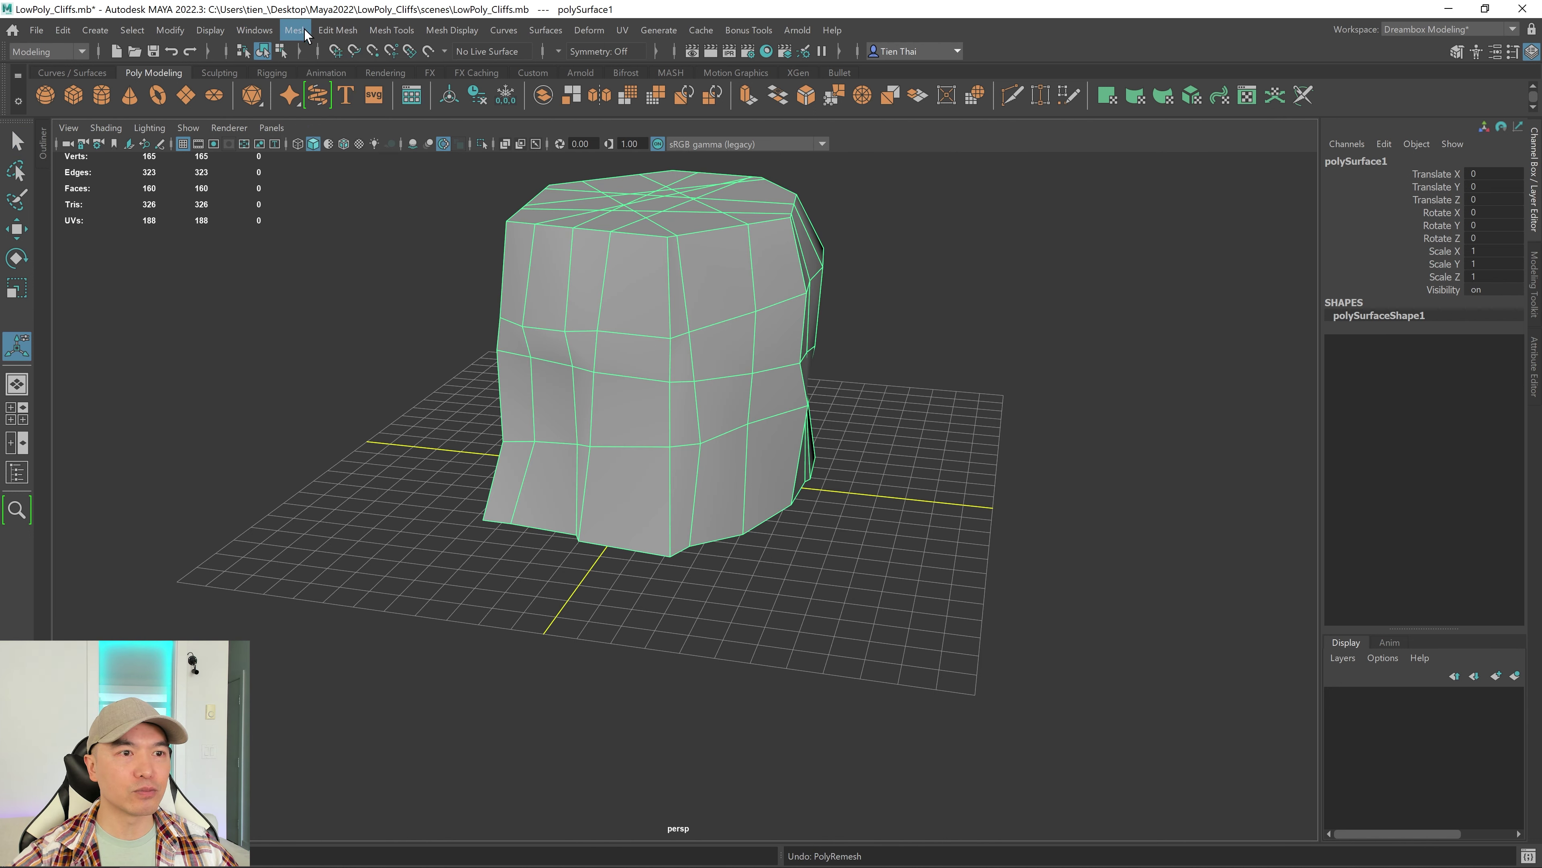
pyautogui.click(296, 31)
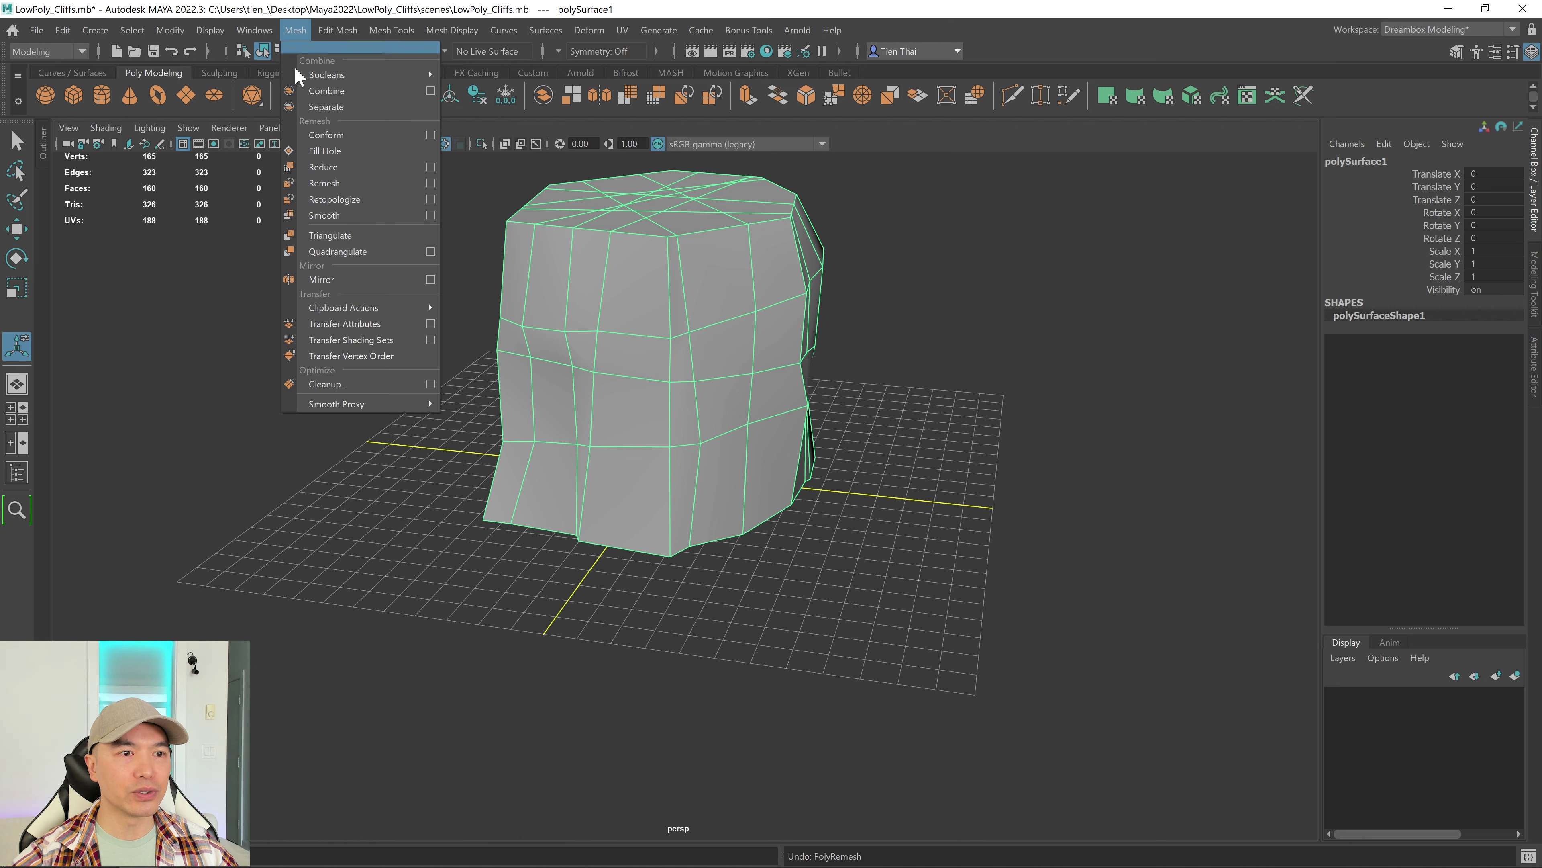
pyautogui.click(429, 183)
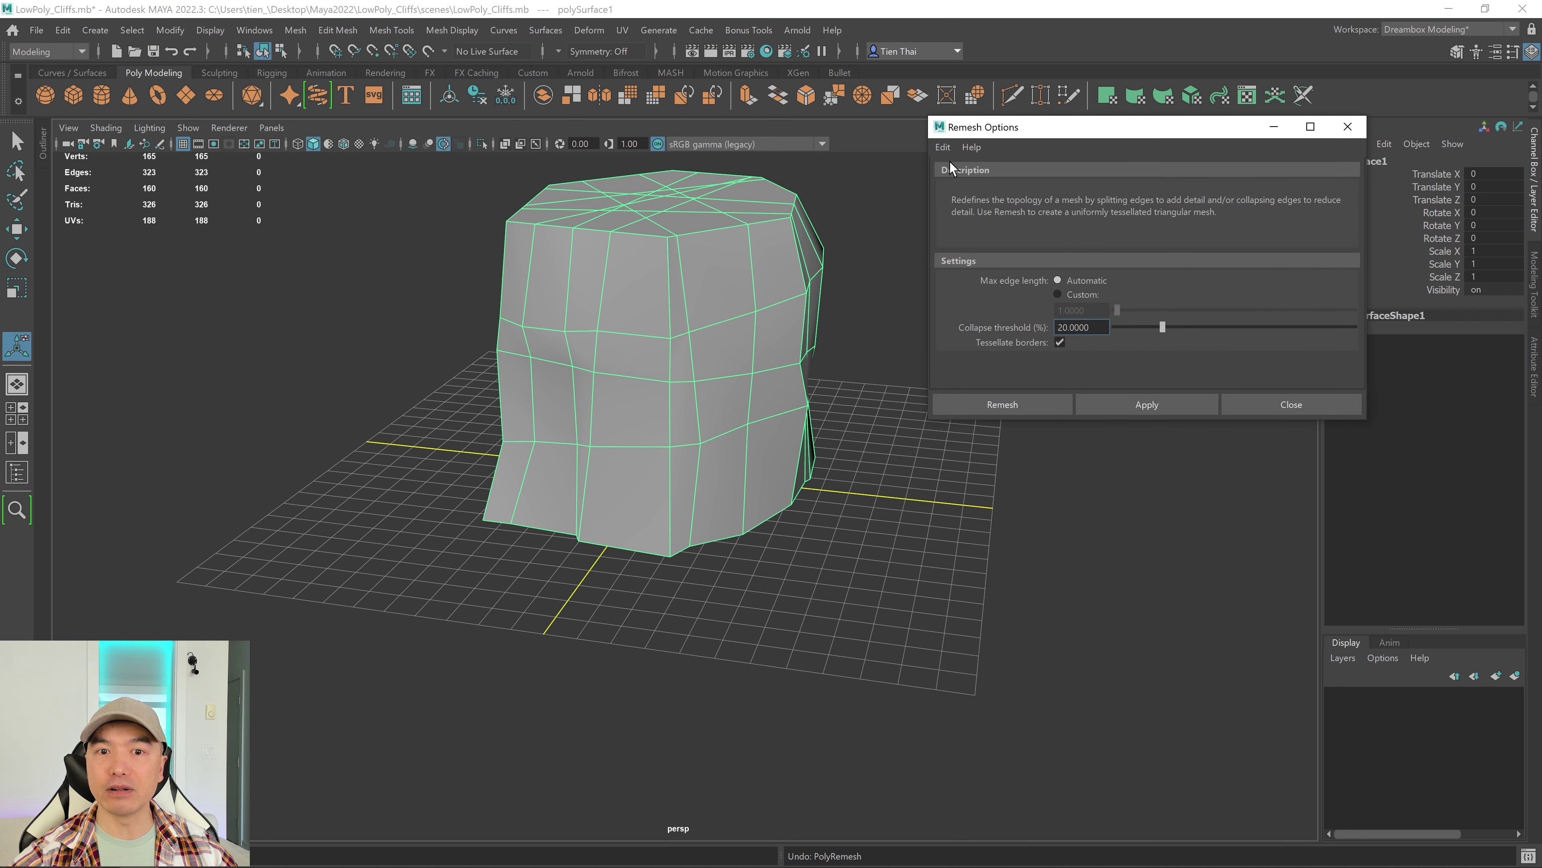
pyautogui.click(1019, 408)
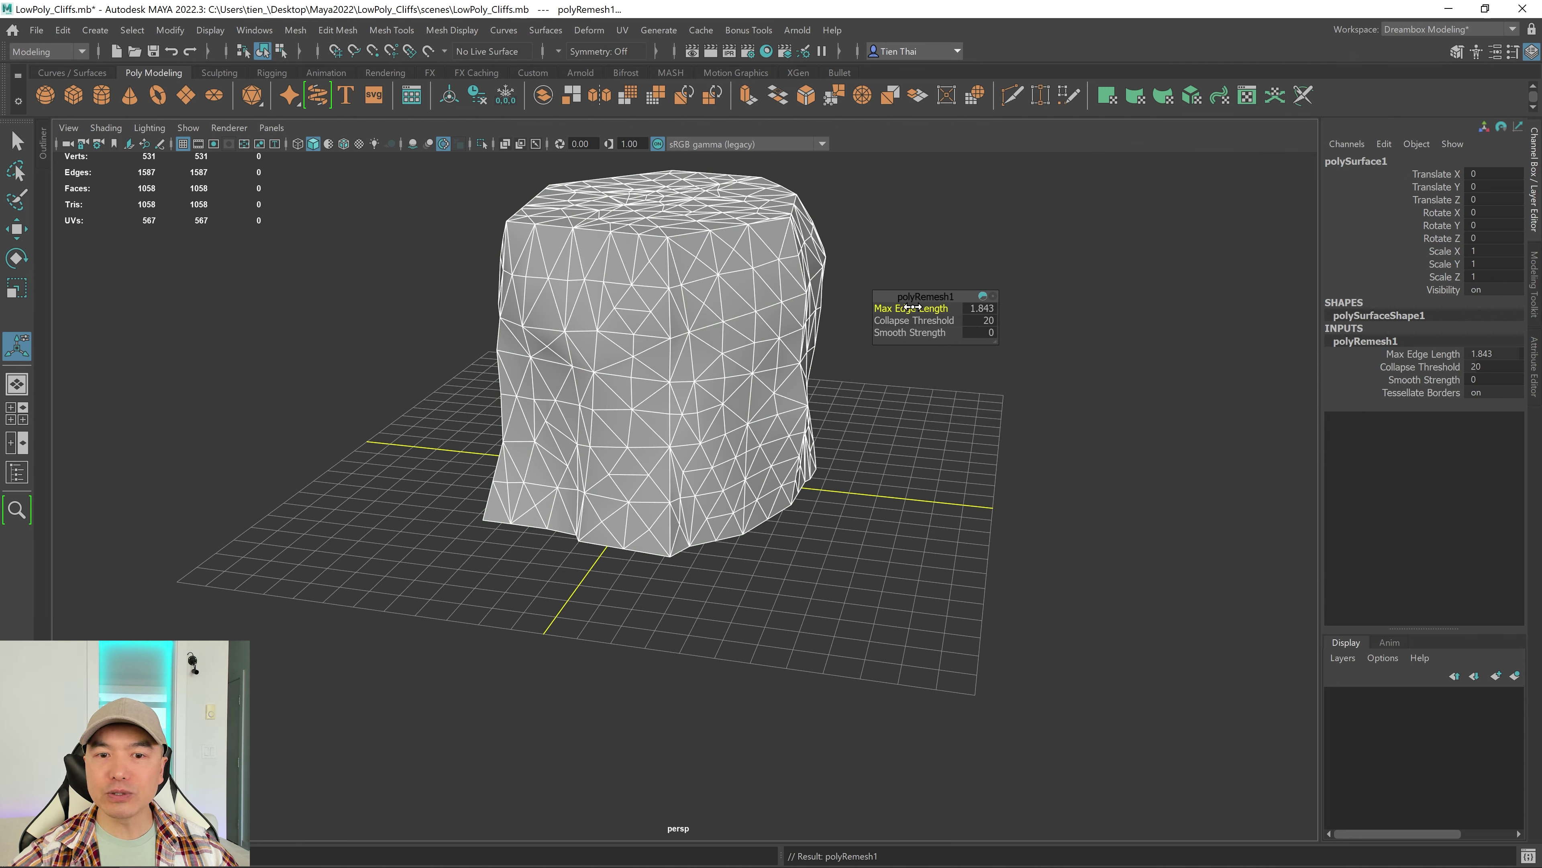
# - Set the polyRemesh1 Max Edge Length to 0.5, then 0.7, and reselect the column
pyautogui.click(972, 309)
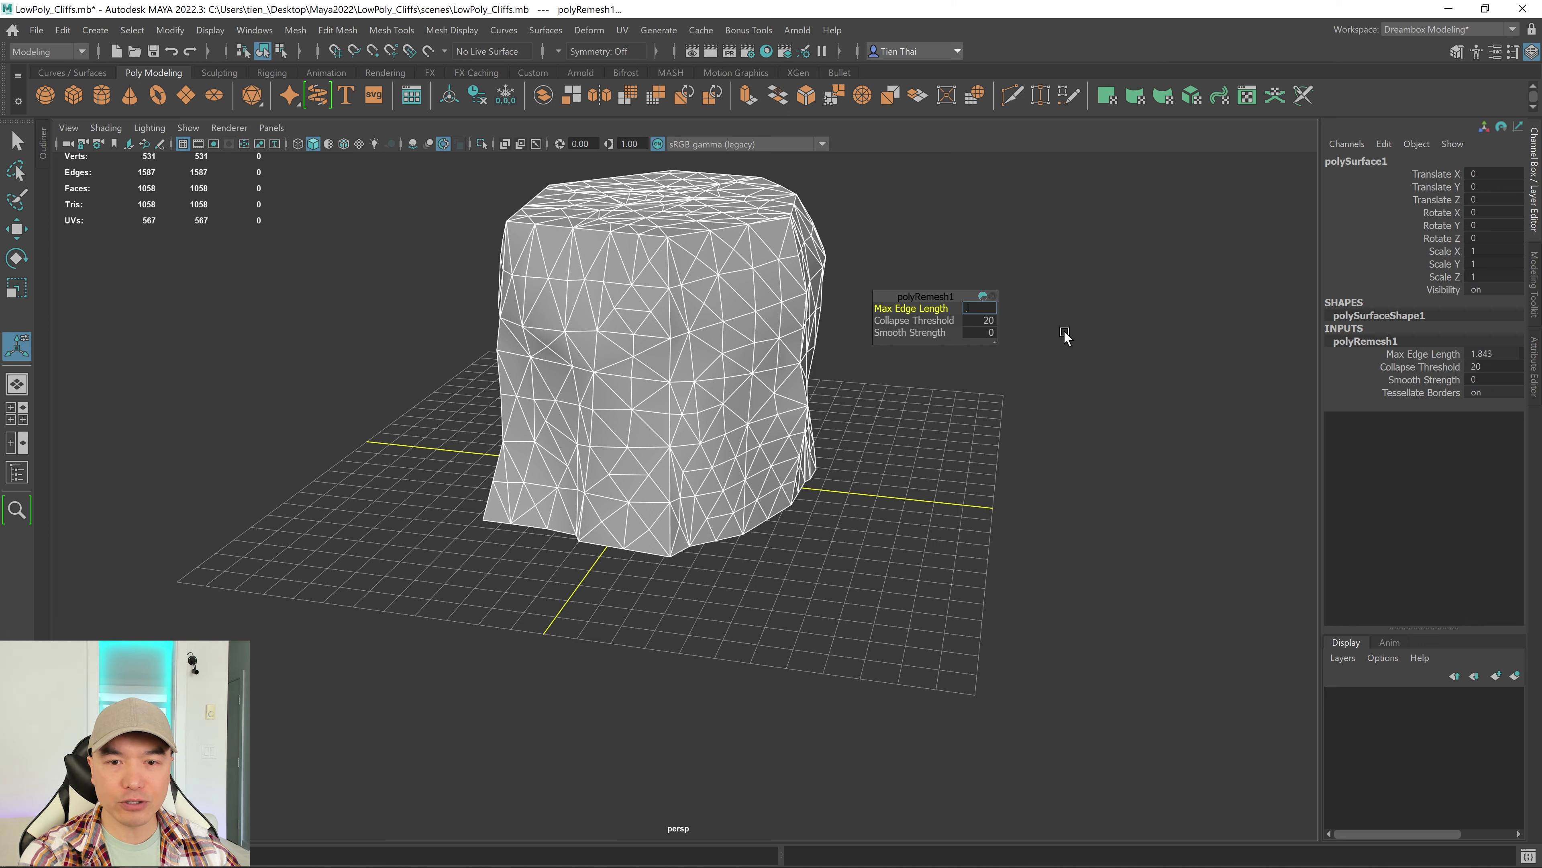
pyautogui.write('0.5')
pyautogui.press('Return')
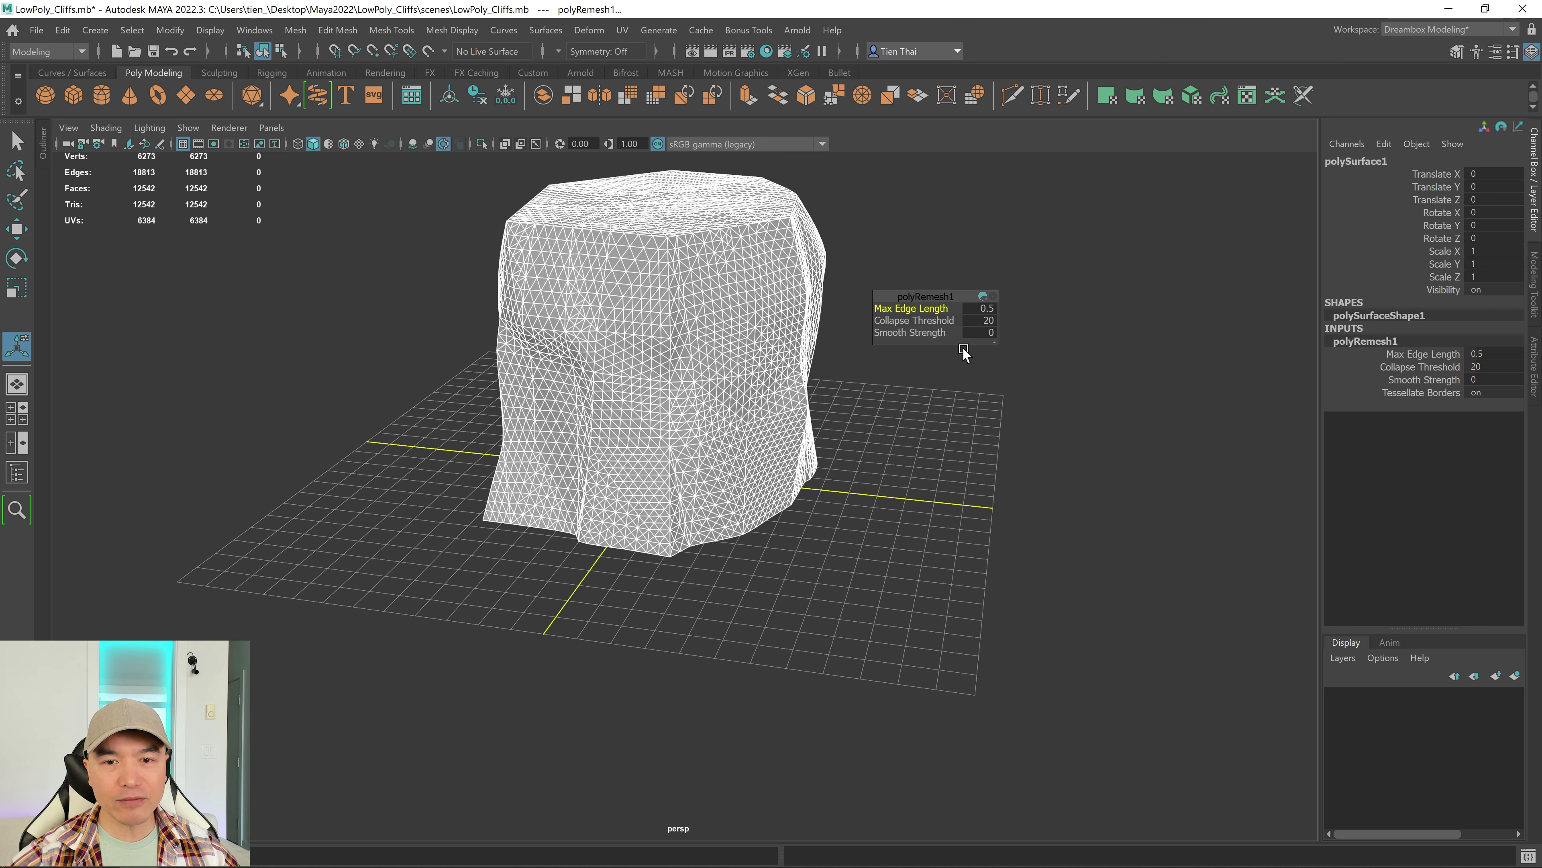
pyautogui.click(986, 309)
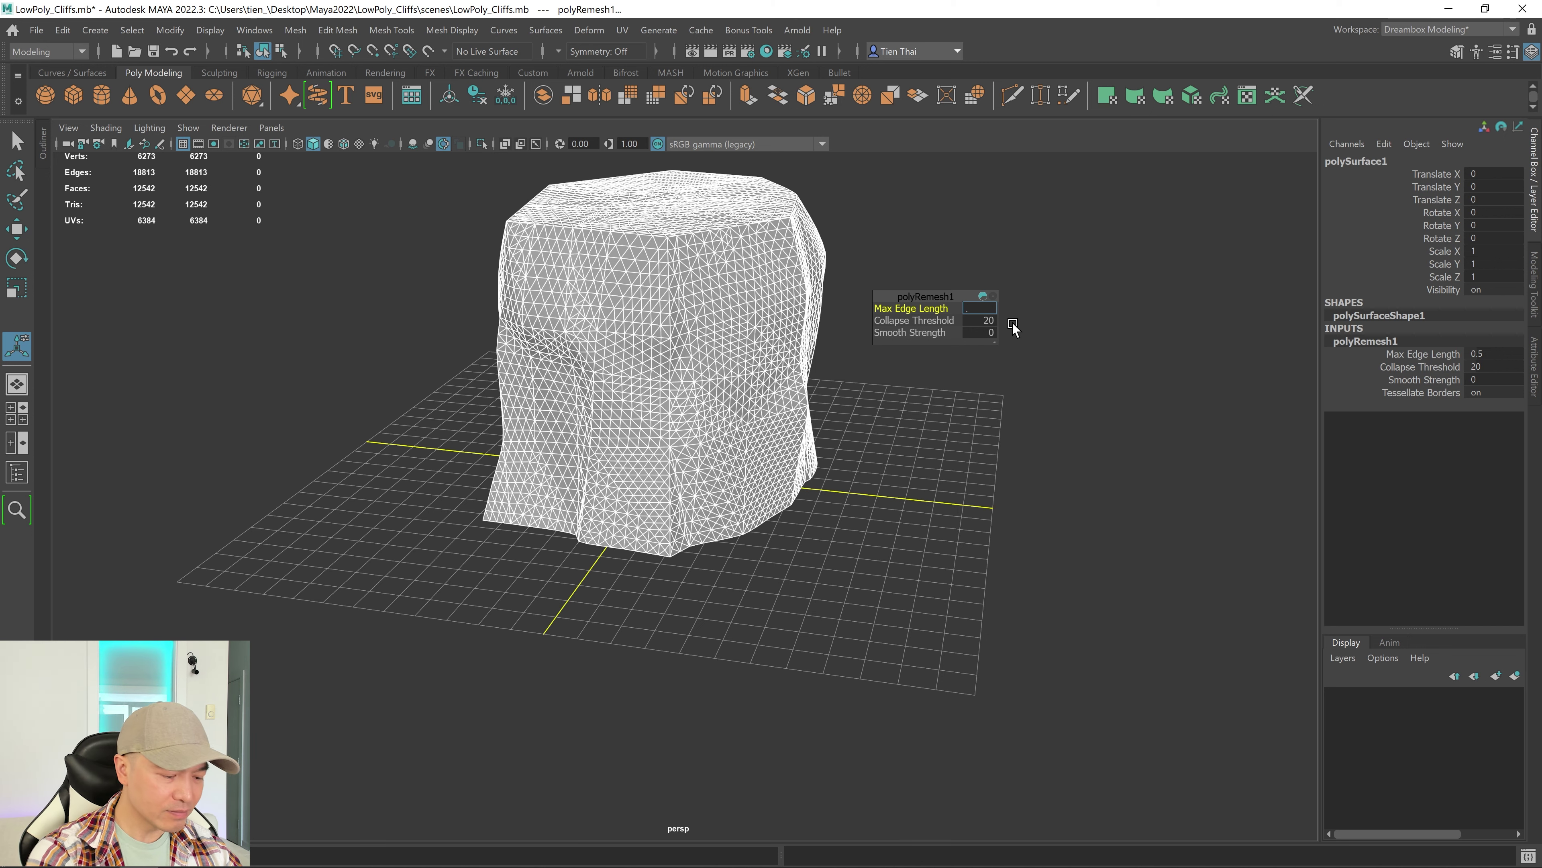
pyautogui.write('.7')
pyautogui.press('Return')
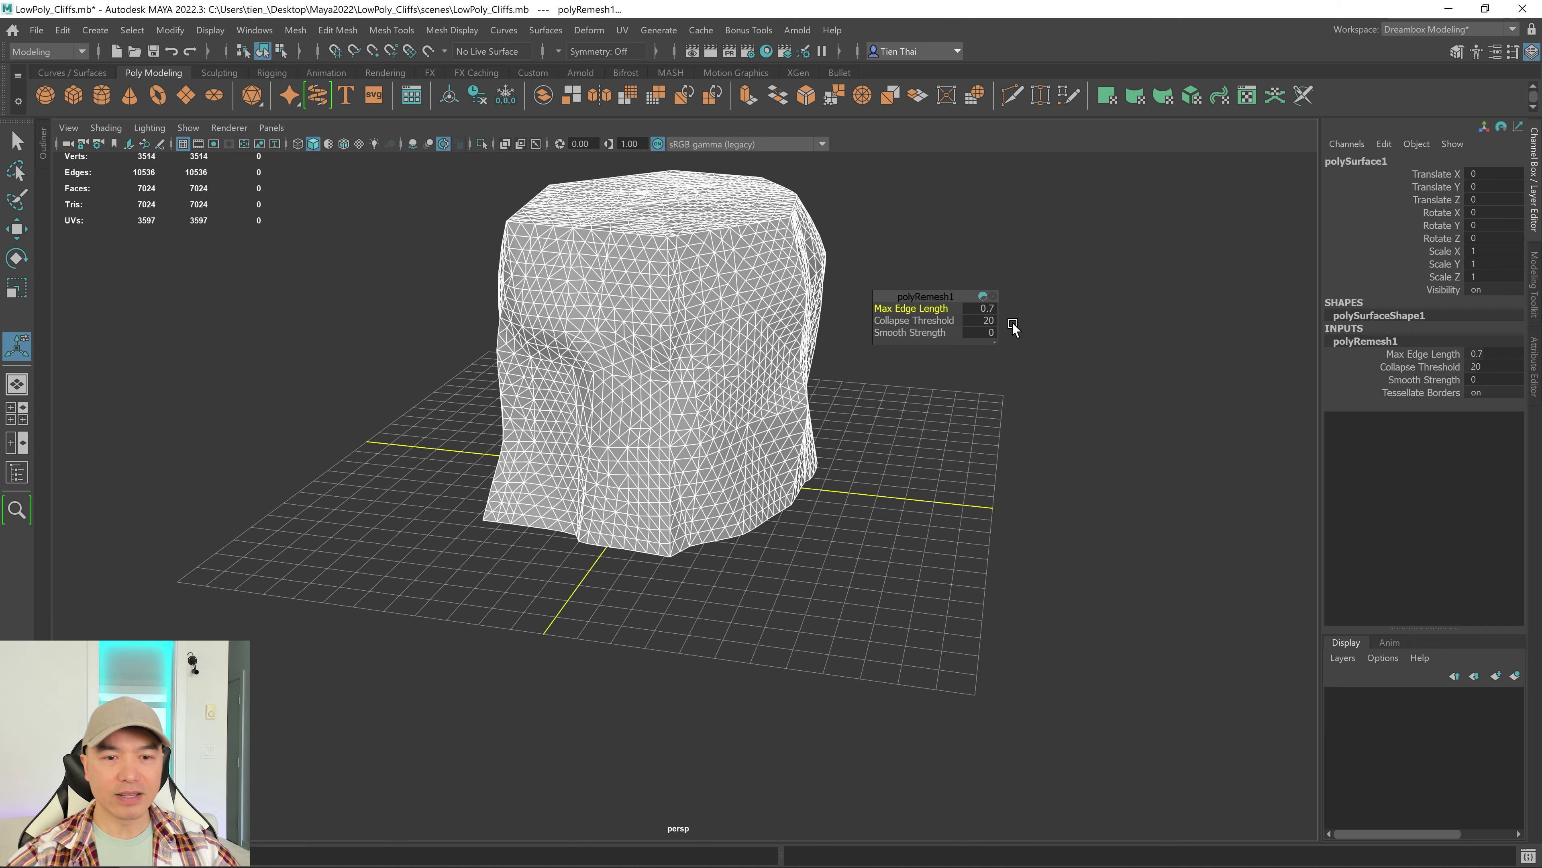
pyautogui.keyDown('alt'); pyautogui.moveTo(748, 316); pyautogui.dragTo(723, 341); pyautogui.keyUp('alt')
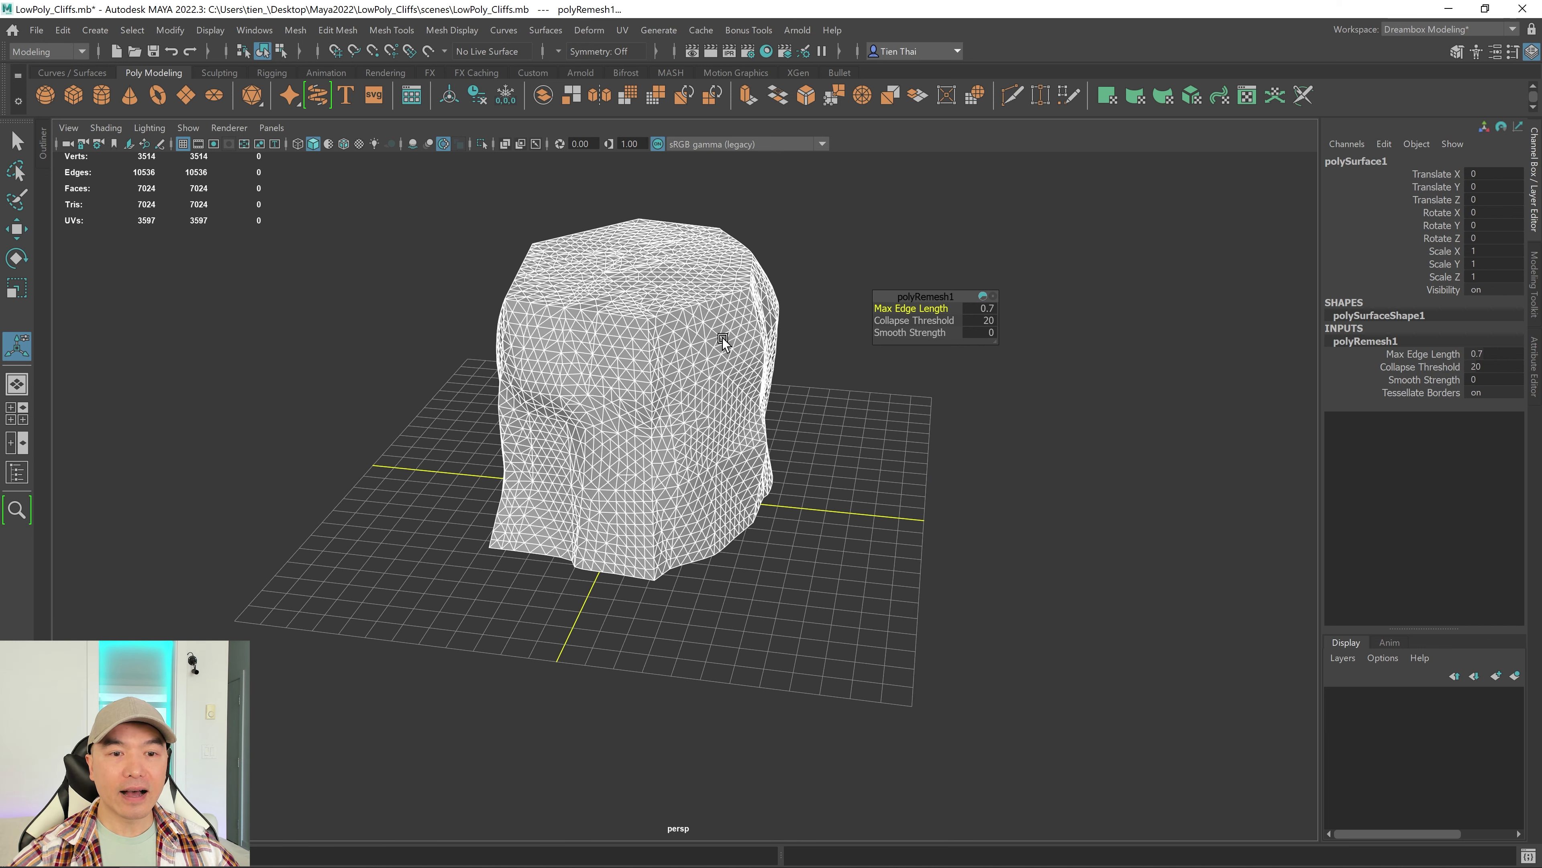
pyautogui.click(723, 341)
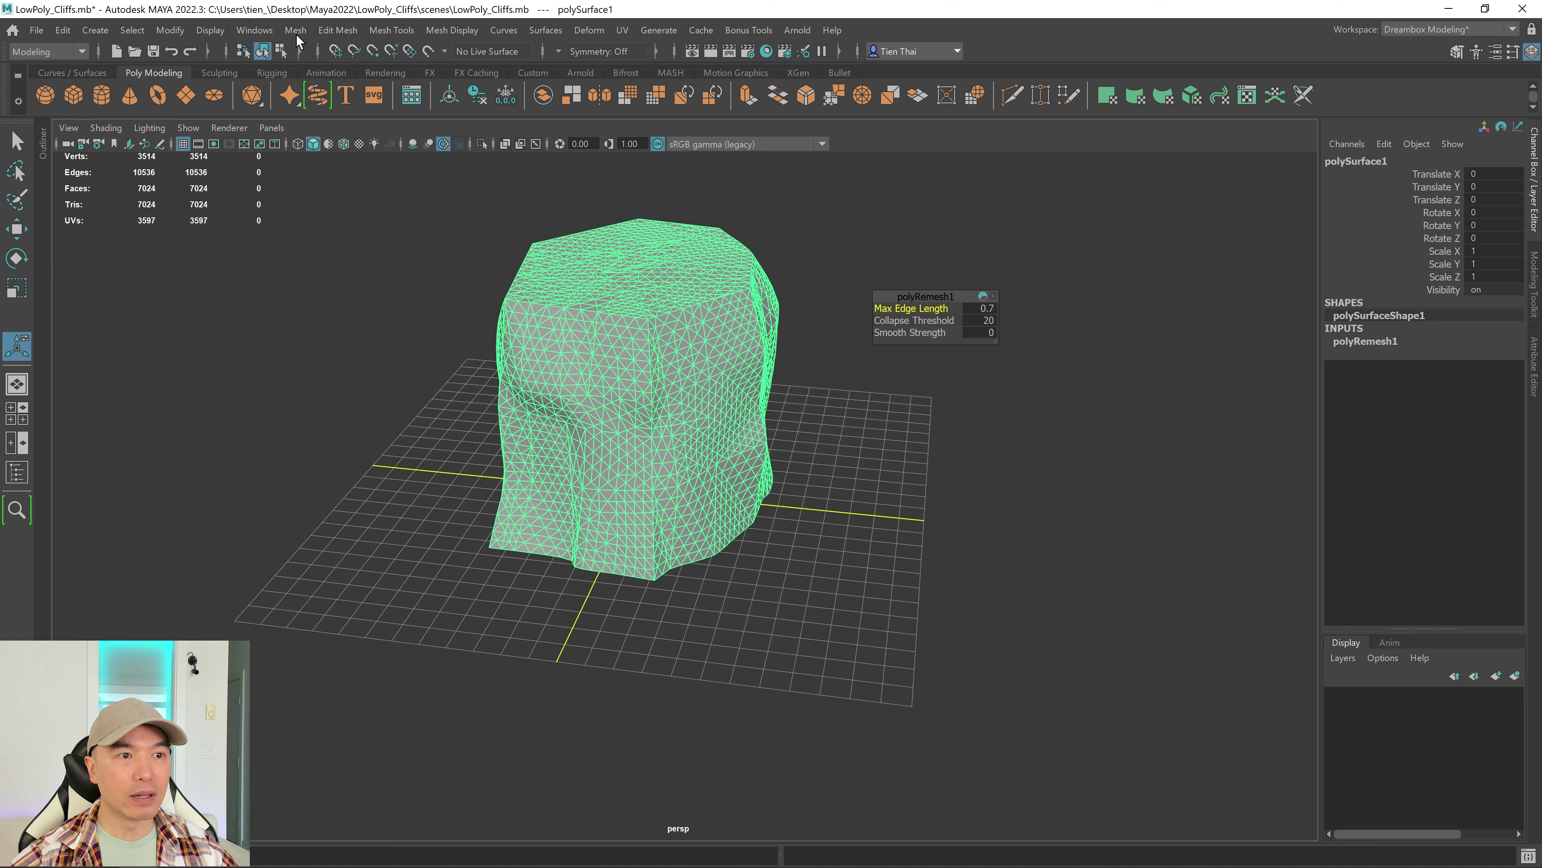
# - Delete the remesh history on polySurface1 and apply Soften Edge to the whole column
pyautogui.click(478, 97)
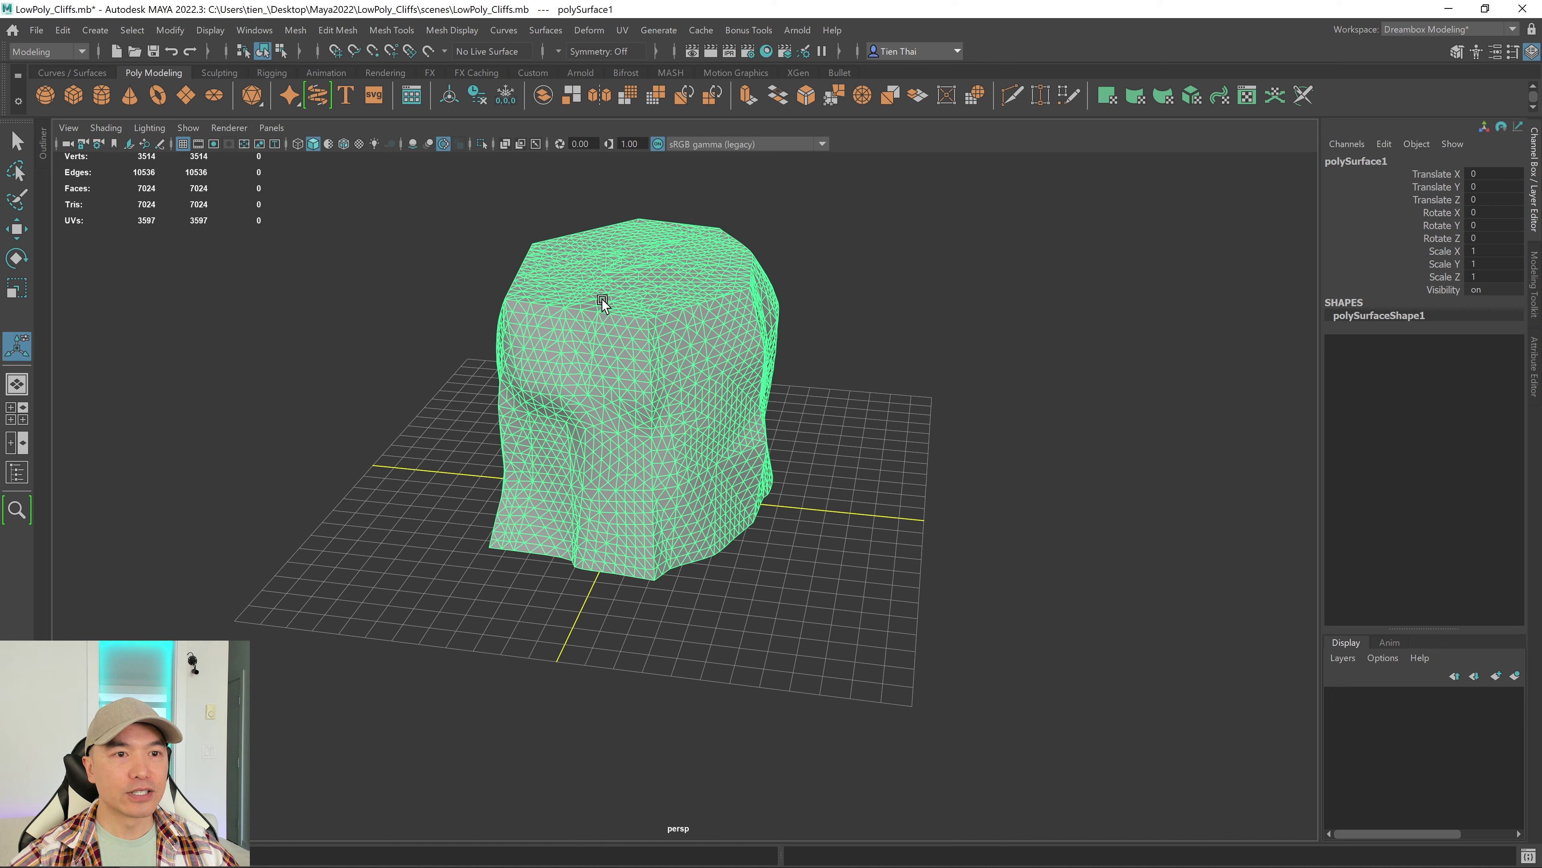
pyautogui.click(450, 32)
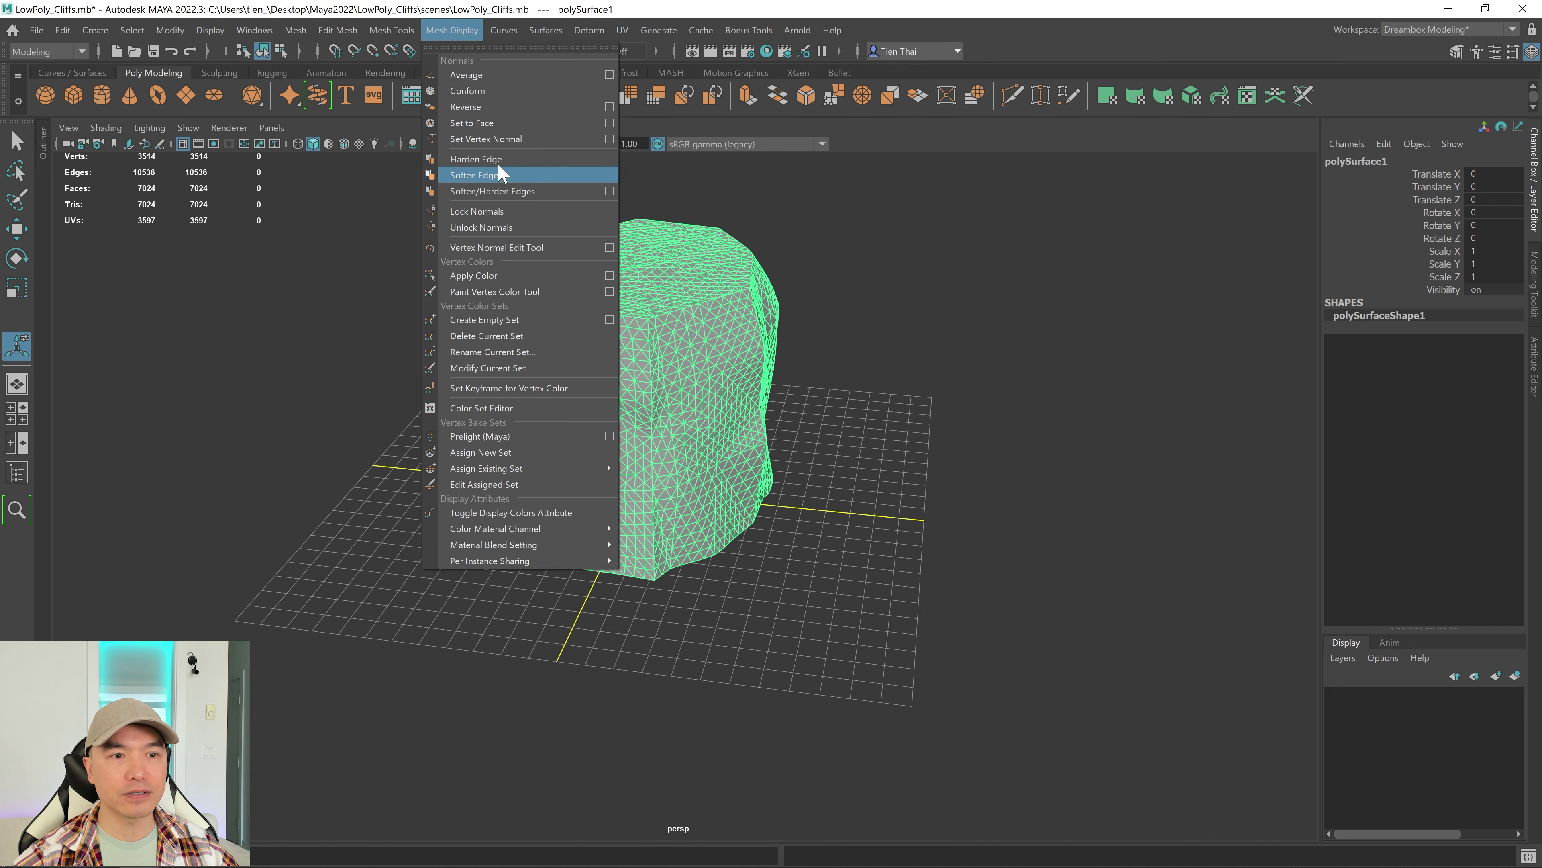
pyautogui.click(480, 175)
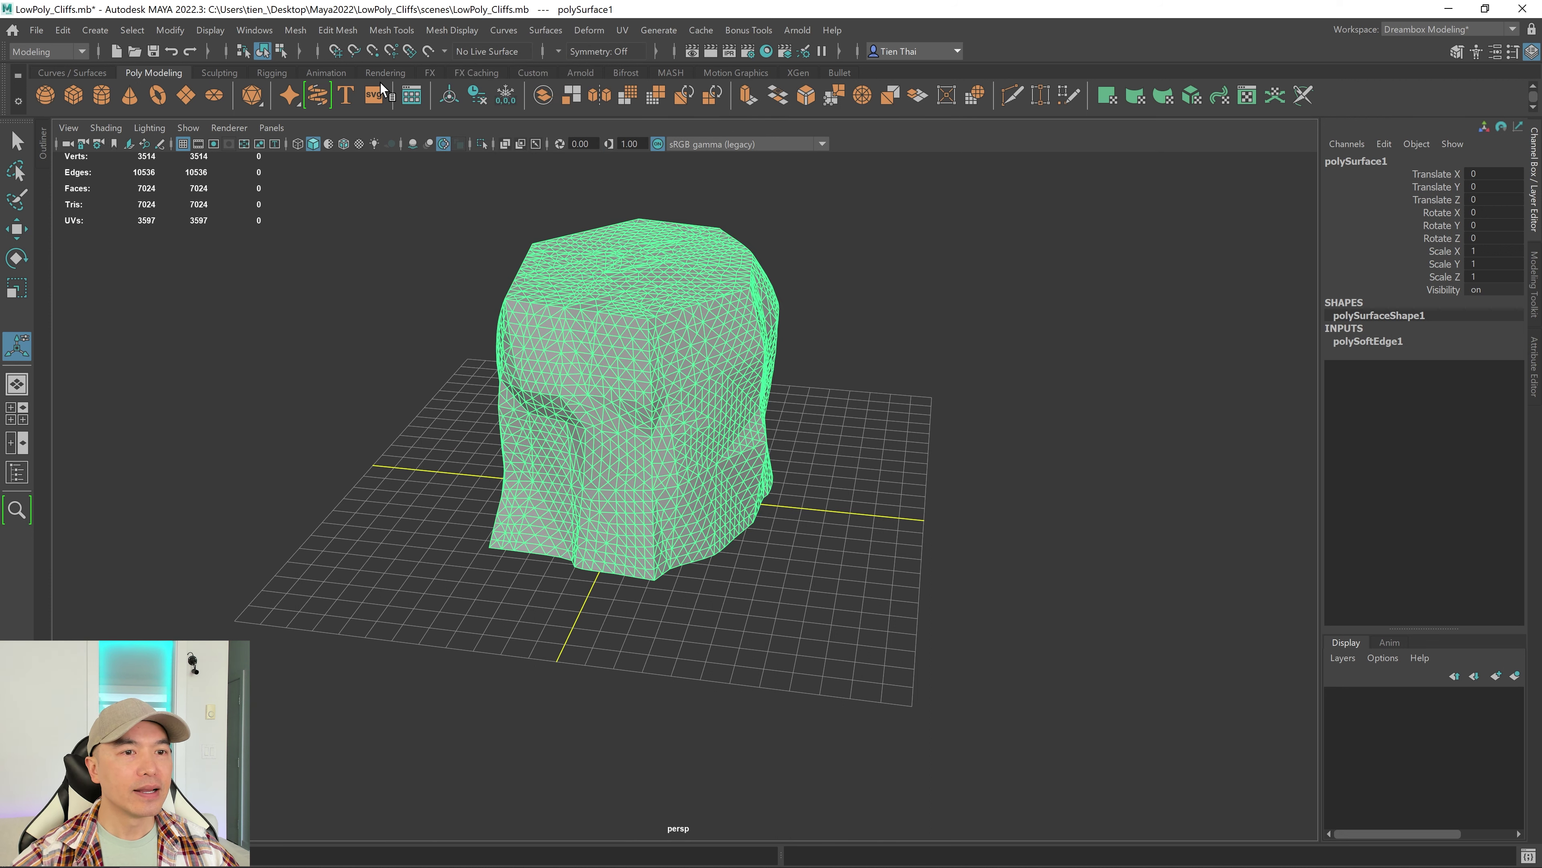
pyautogui.click(303, 30)
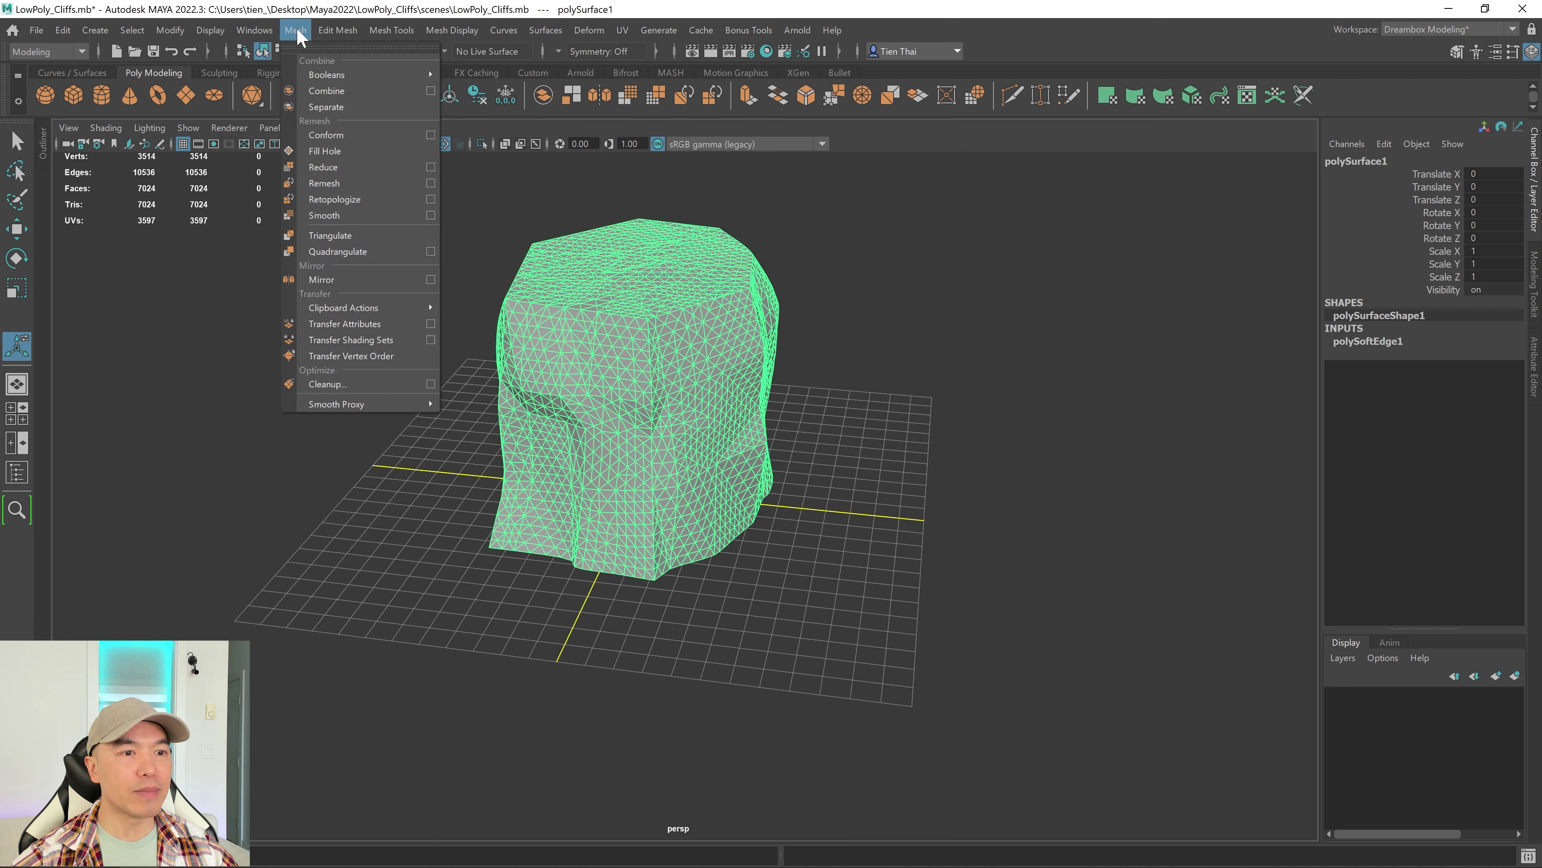
# - Reduce the column, raising the polyReduce1 percentage from 64.7 to 94.3
pyautogui.click(371, 170)
pyautogui.keyDown('alt'); pyautogui.moveTo(595, 389); pyautogui.dragTo(625, 322); pyautogui.keyUp('alt')
pyautogui.moveTo(898, 320); pyautogui.dragTo(805, 368)
pyautogui.moveTo(892, 319); pyautogui.dragTo(957, 321)
pyautogui.keyDown('alt'); pyautogui.moveTo(825, 364); pyautogui.dragTo(680, 355); pyautogui.keyUp('alt')
pyautogui.click(764, 345)
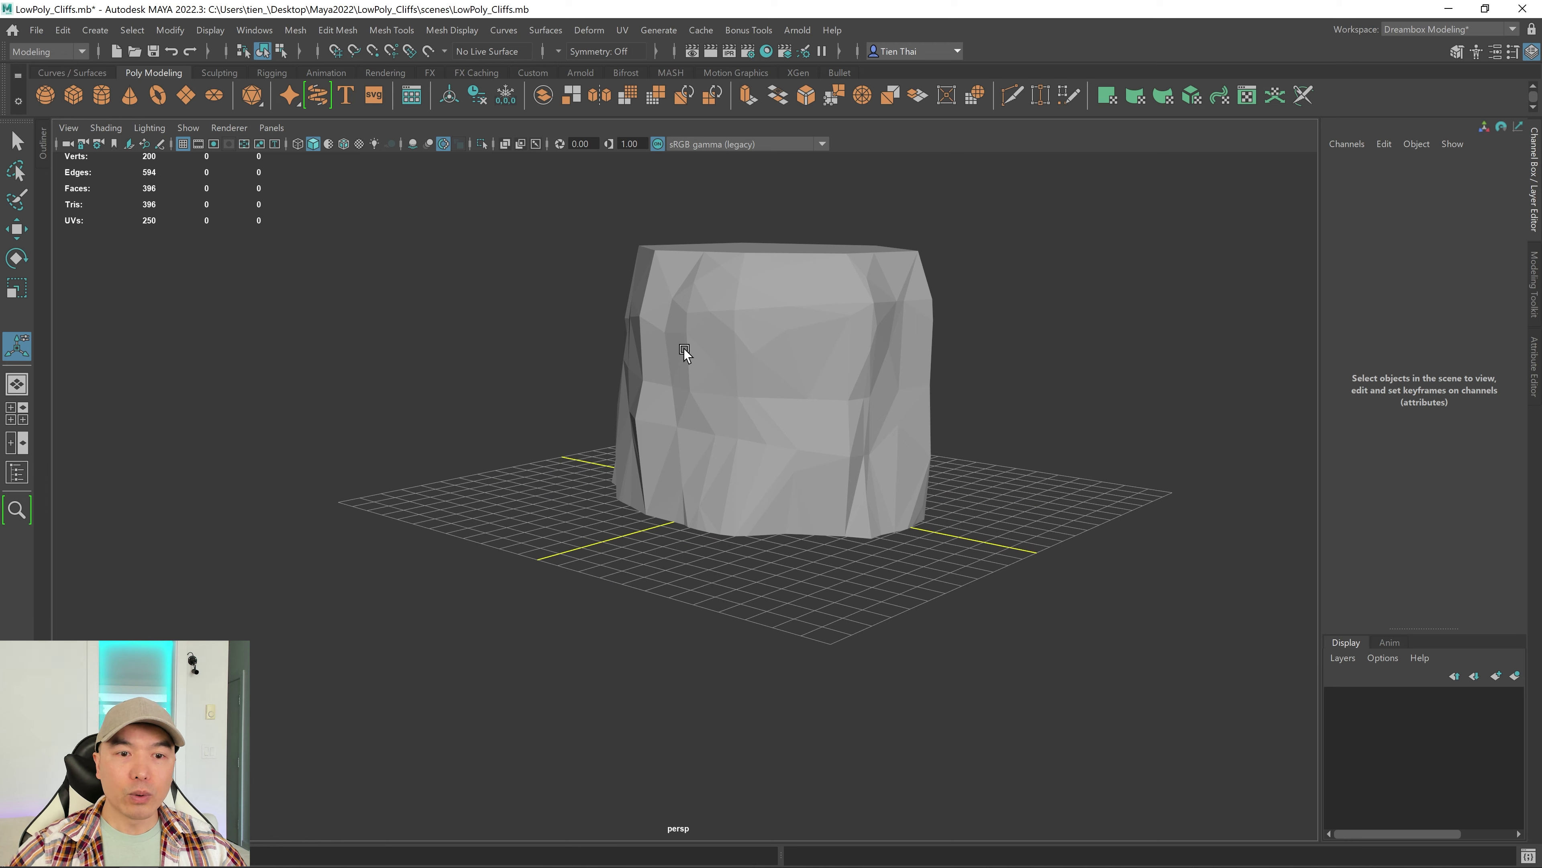
# - Turn on Wireframe on Shaded and reselect the faceted column to view its reduce settings
pyautogui.click(344, 143)
pyautogui.keyDown('alt'); pyautogui.moveTo(613, 383); pyautogui.dragTo(702, 410); pyautogui.keyUp('alt')
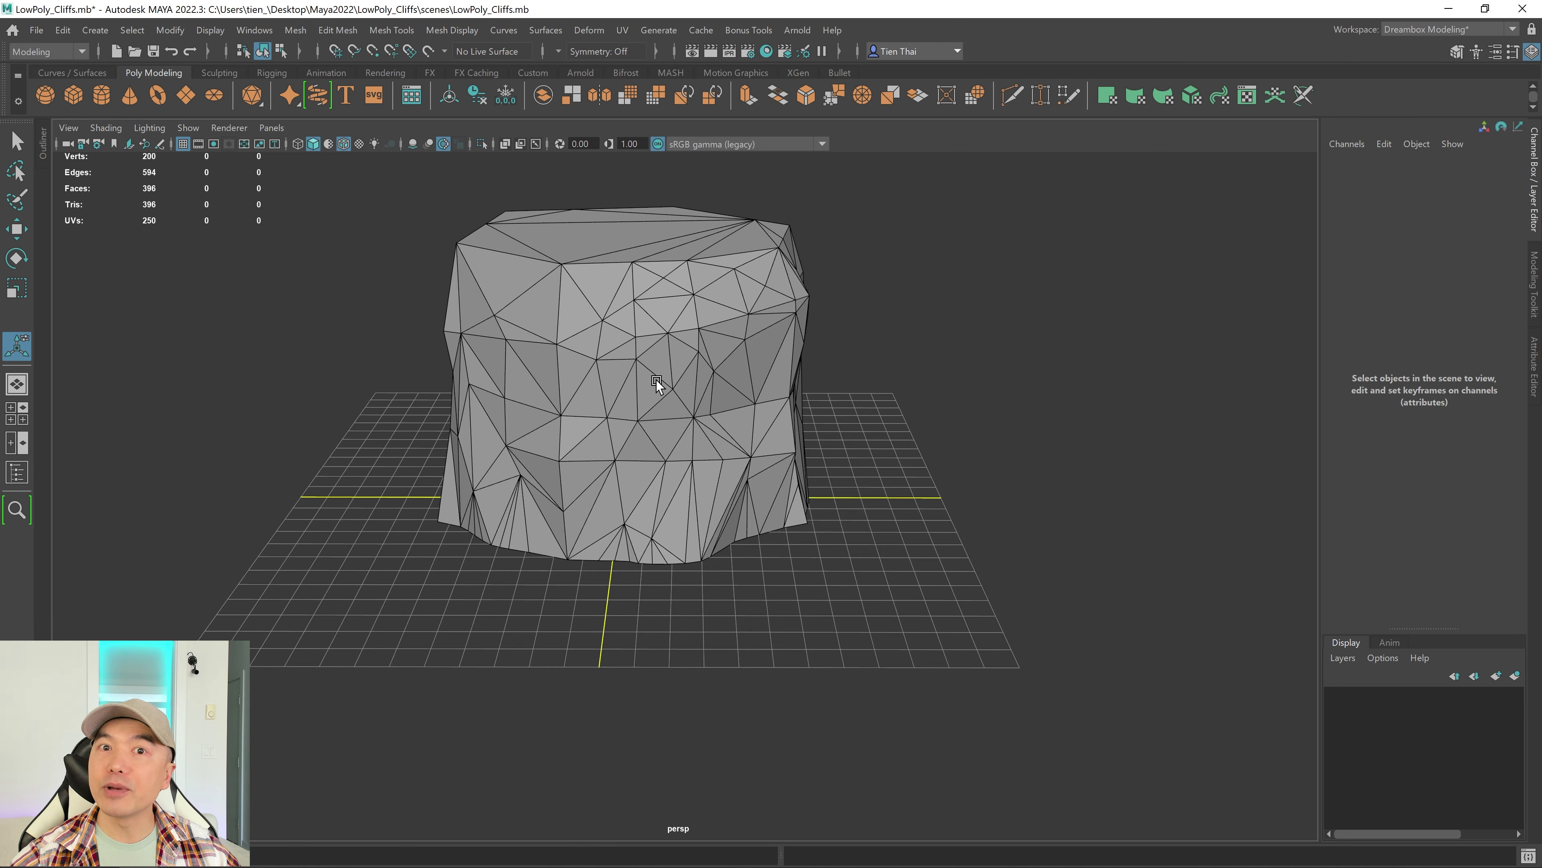
pyautogui.keyDown('alt'); pyautogui.moveTo(739, 427); pyautogui.dragTo(705, 368); pyautogui.keyUp('alt')
pyautogui.click(690, 351)
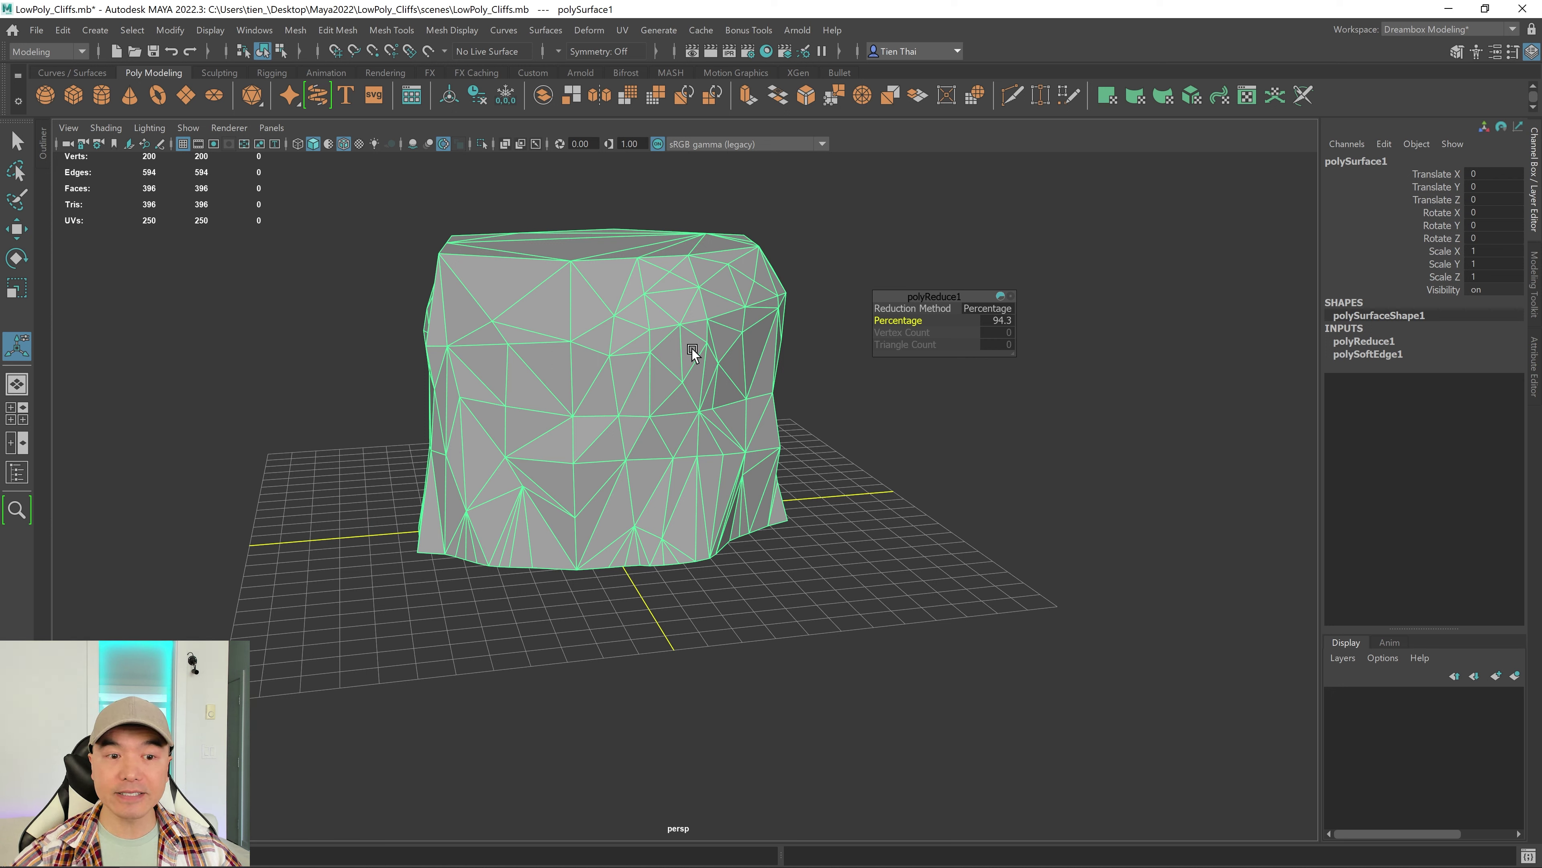
pyautogui.keyDown('alt'); pyautogui.moveTo(739, 355); pyautogui.dragTo(644, 348); pyautogui.keyUp('alt')
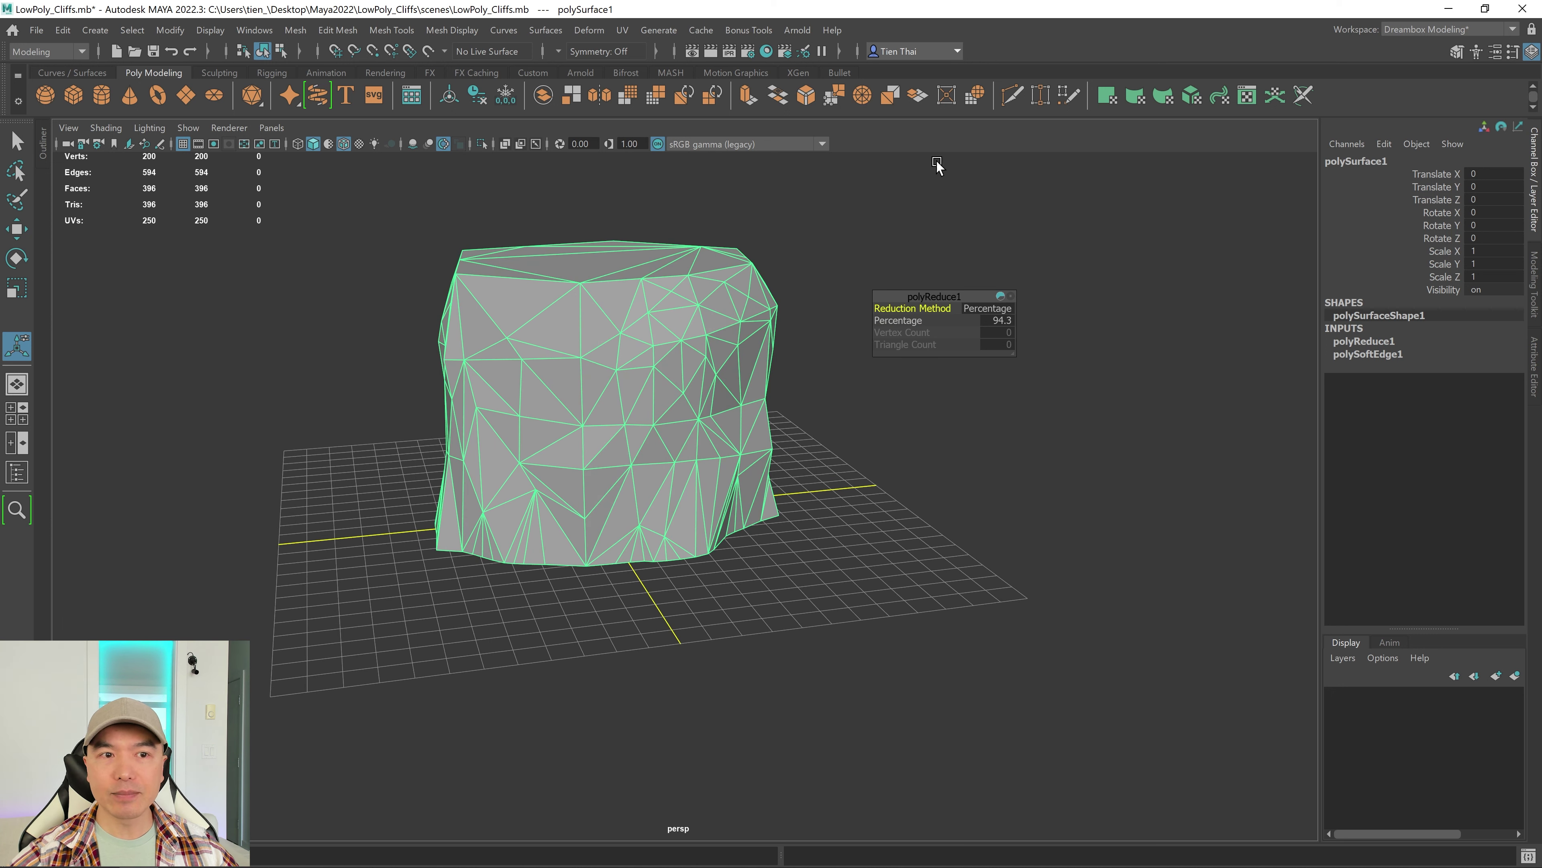